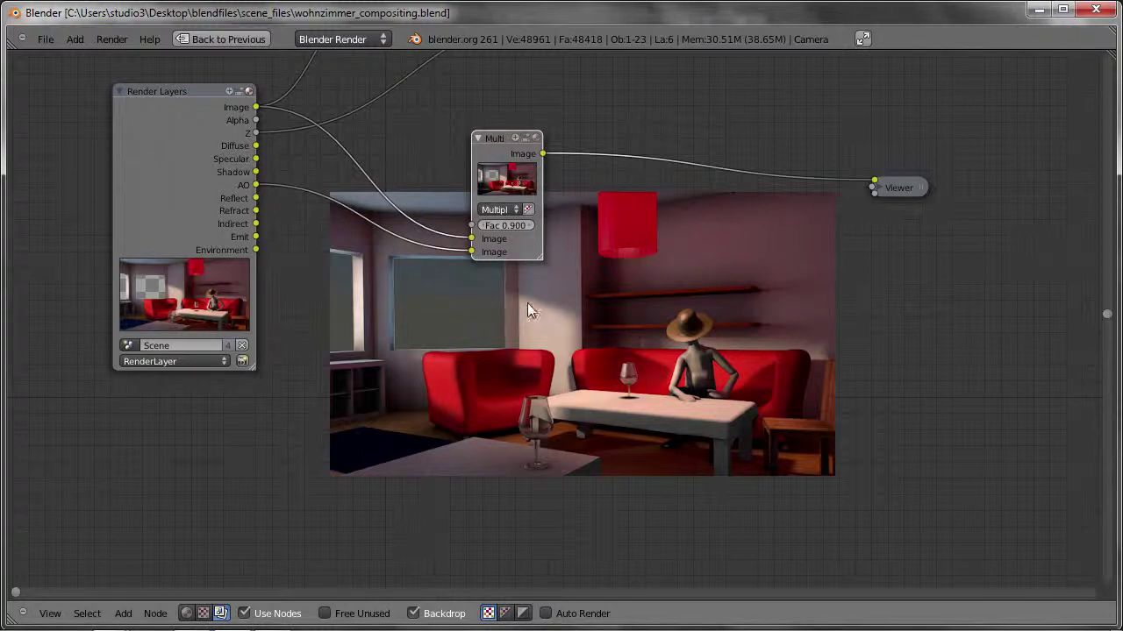
# - Add a Mix colour node and connect its output to the Viewer
pyautogui.hotkey('shift', 'a')
pyautogui.click(604, 317)
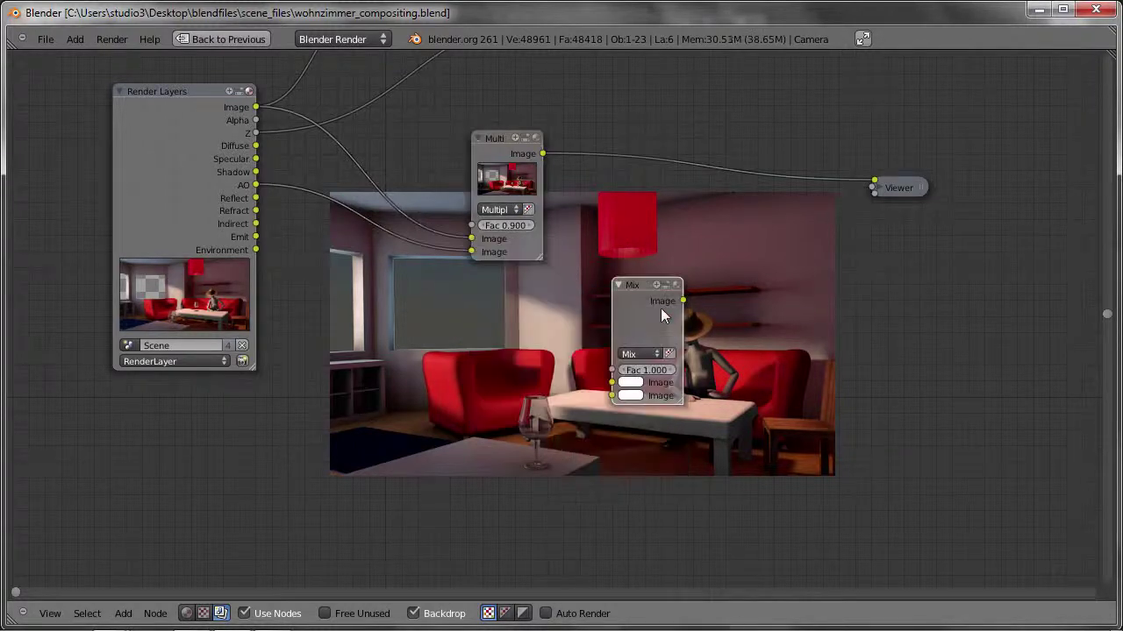
pyautogui.scroll(1, 657, 302)
pyautogui.scroll(1, 657, 301)
pyautogui.scroll(2, 675, 296)
pyautogui.moveTo(701, 294); pyautogui.dragTo(1000, 102)
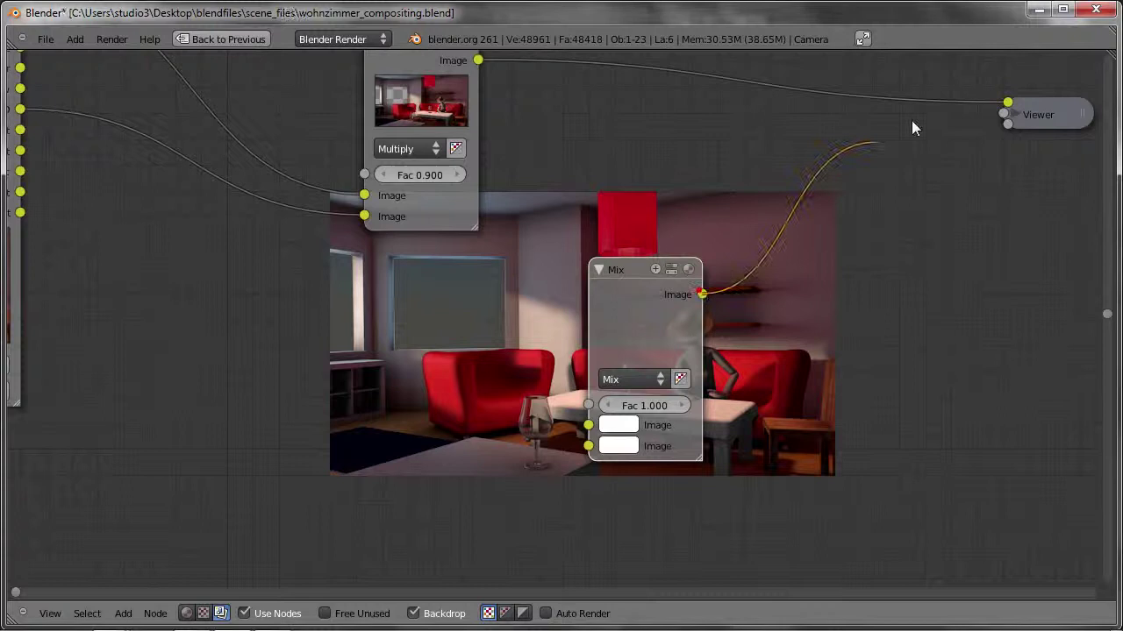
pyautogui.moveTo(629, 294); pyautogui.dragTo(777, 260)
pyautogui.moveTo(777, 261); pyautogui.dragTo(657, 323, button='middle')
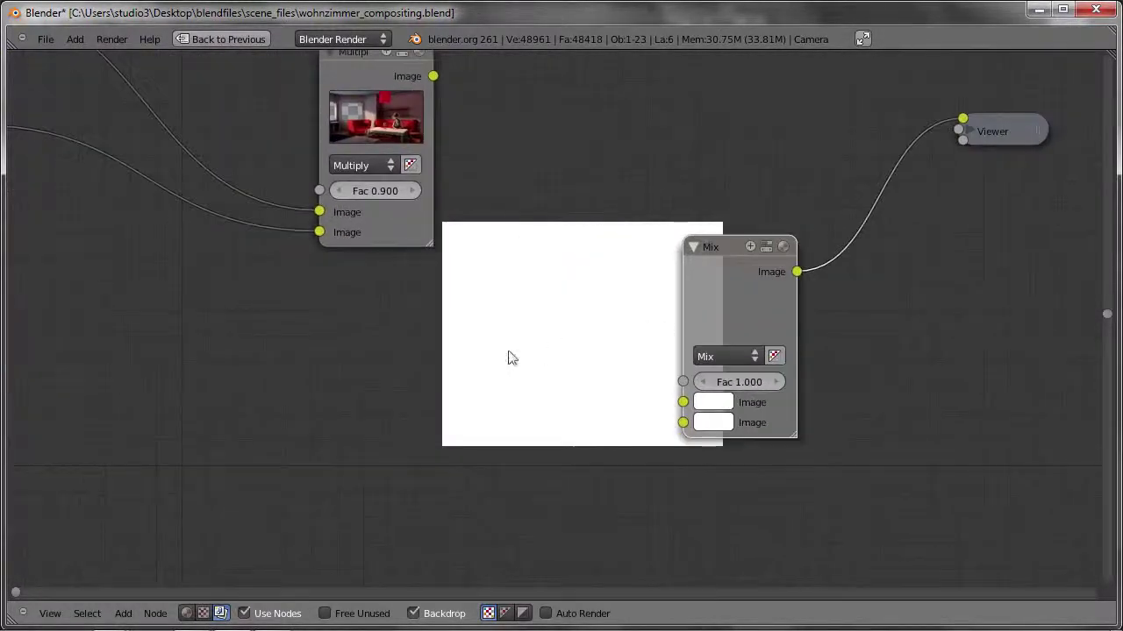
pyautogui.keyDown('alt'); pyautogui.moveTo(508, 354); pyautogui.dragTo(321, 421, button='middle'); pyautogui.keyUp('alt')
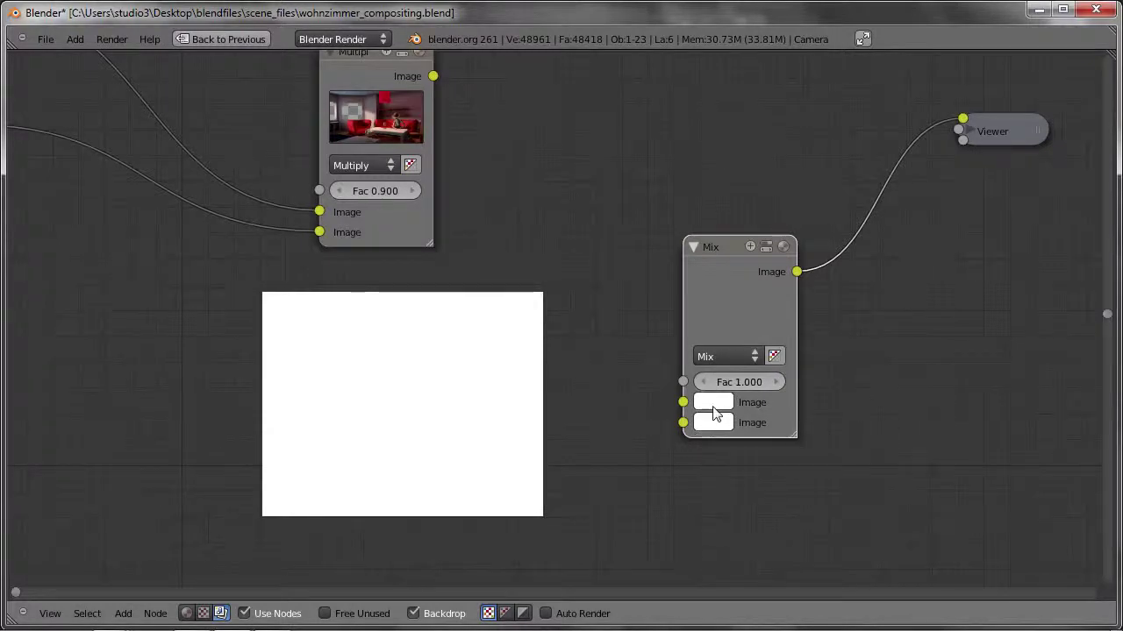
# - Set the Mix node's first colour to black and its blend type to Multiply
pyautogui.click(712, 404)
pyautogui.moveTo(873, 158); pyautogui.dragTo(871, 255)
pyautogui.click(721, 355)
pyautogui.click(716, 290)
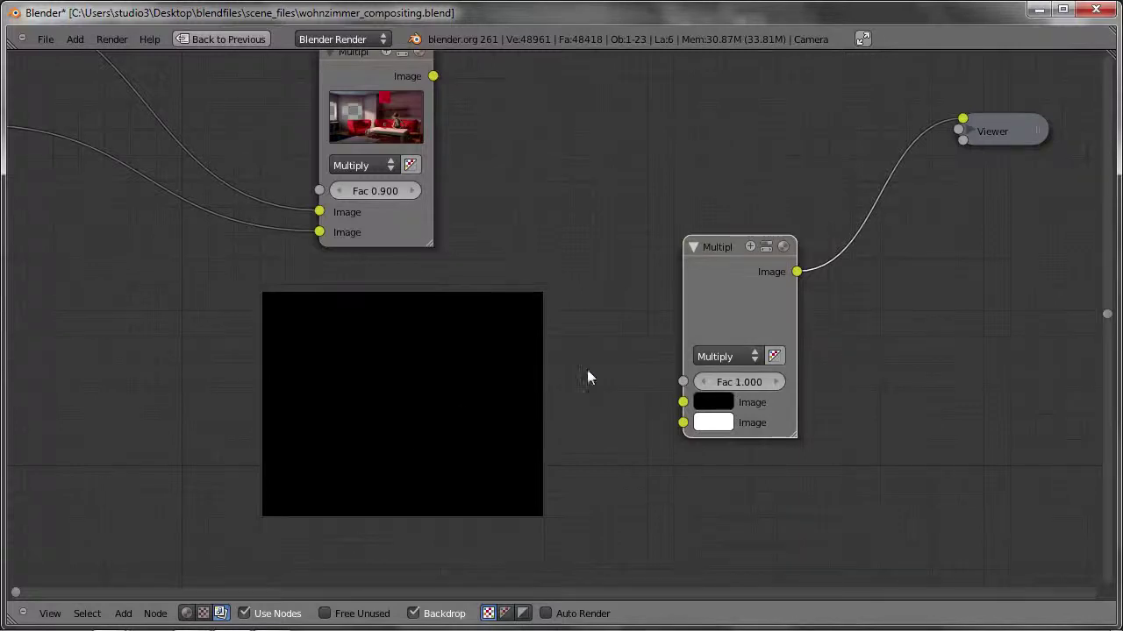
# - Restore the full Compositing layout and sample the Viewer's black pixel values
pyautogui.hotkey('ctrl', 'Up')
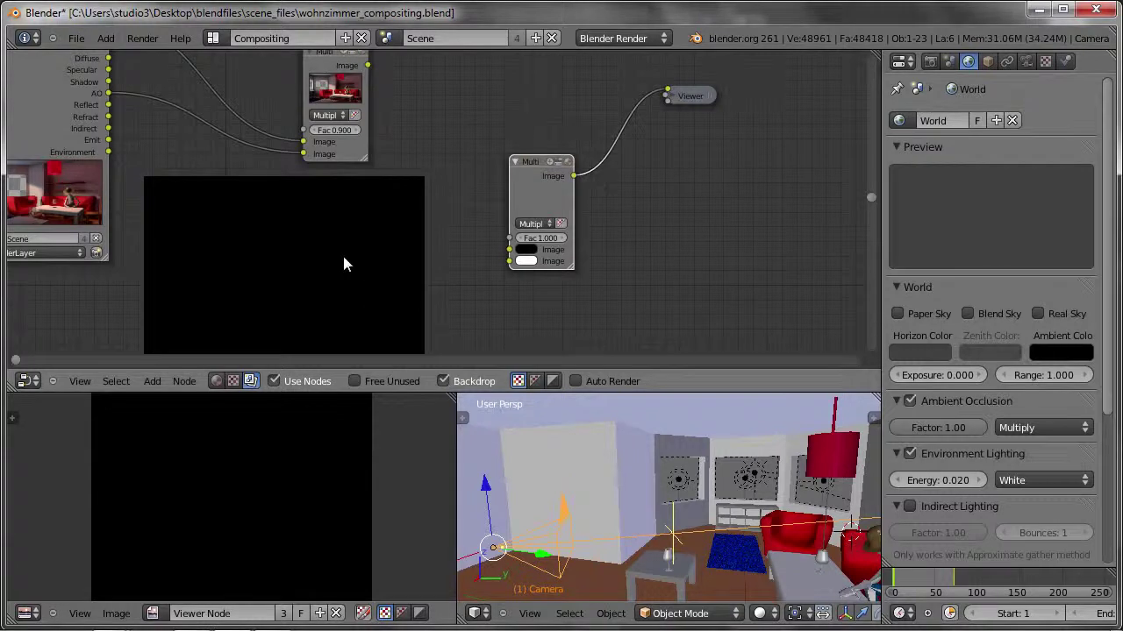
pyautogui.click(204, 474)
pyautogui.moveTo(203, 475)
pyautogui.mouseDown()
pyautogui.moveTo(188, 572)
pyautogui.moveTo(219, 490)
pyautogui.mouseUp()
# - Switch the node to Mix to check the white result, then back to Multiply
pyautogui.click(532, 224)
pyautogui.click(528, 225)
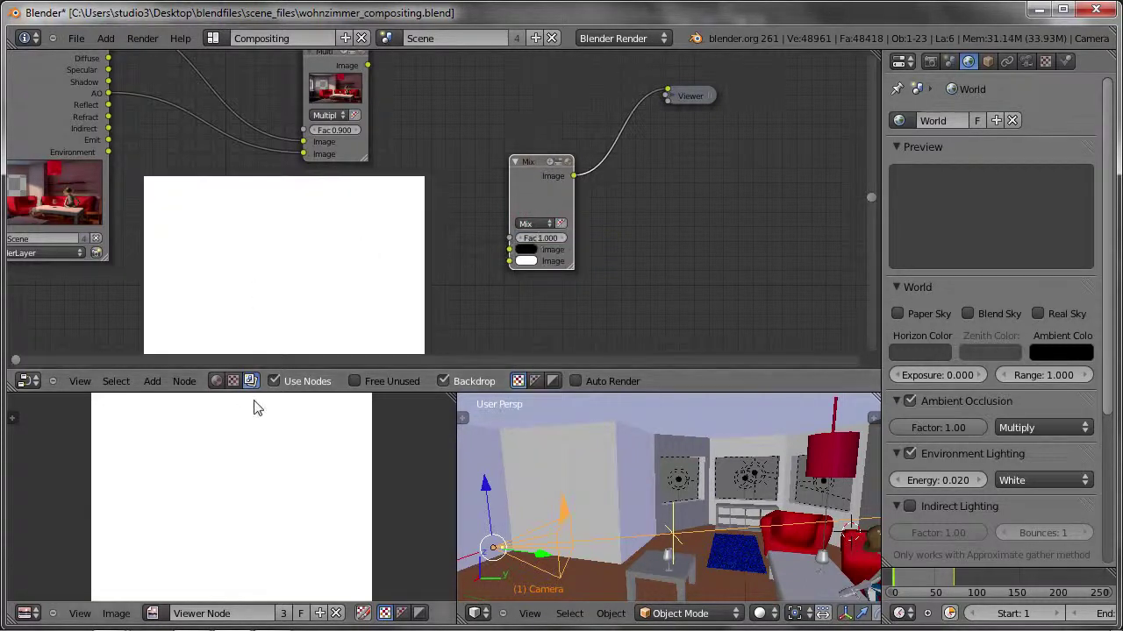
pyautogui.moveTo(172, 516); pyautogui.dragTo(210, 589)
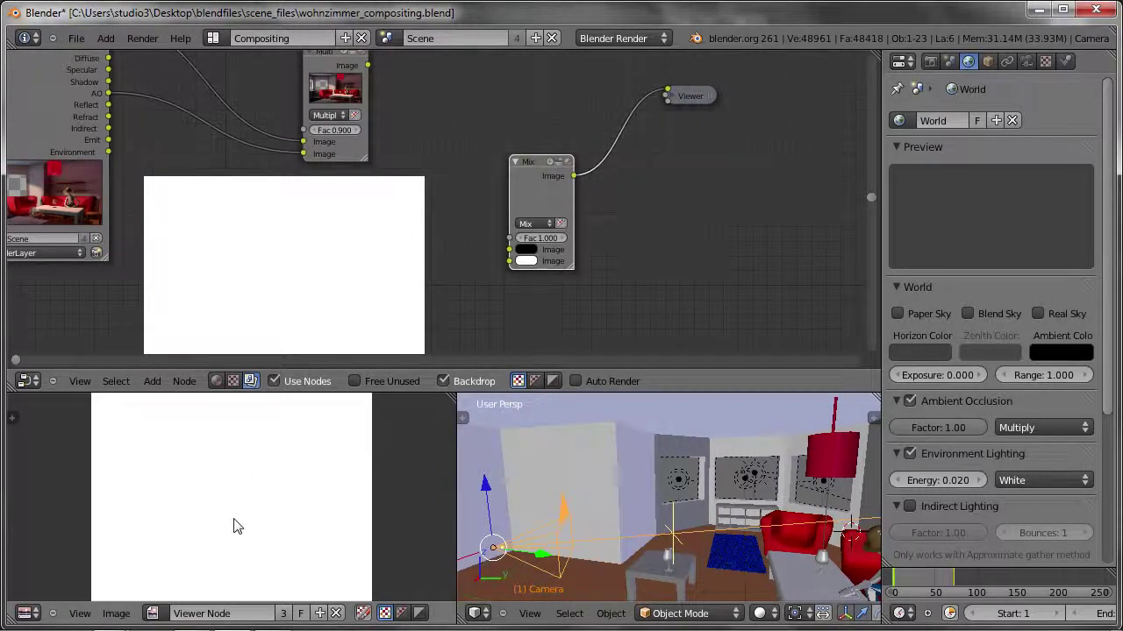
pyautogui.click(537, 224)
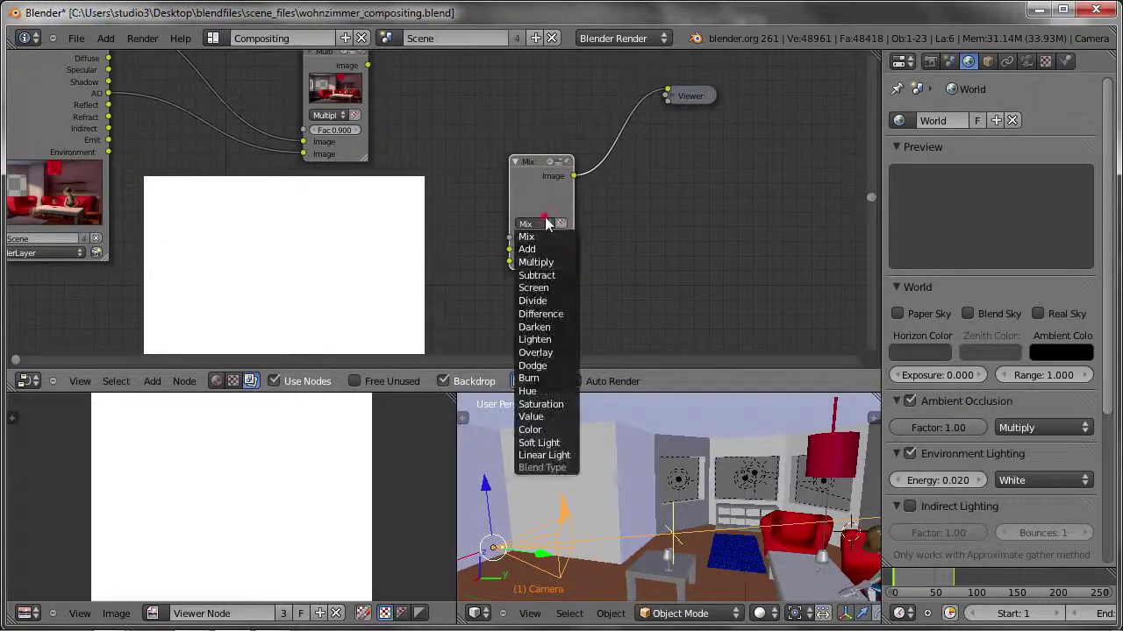
pyautogui.click(545, 263)
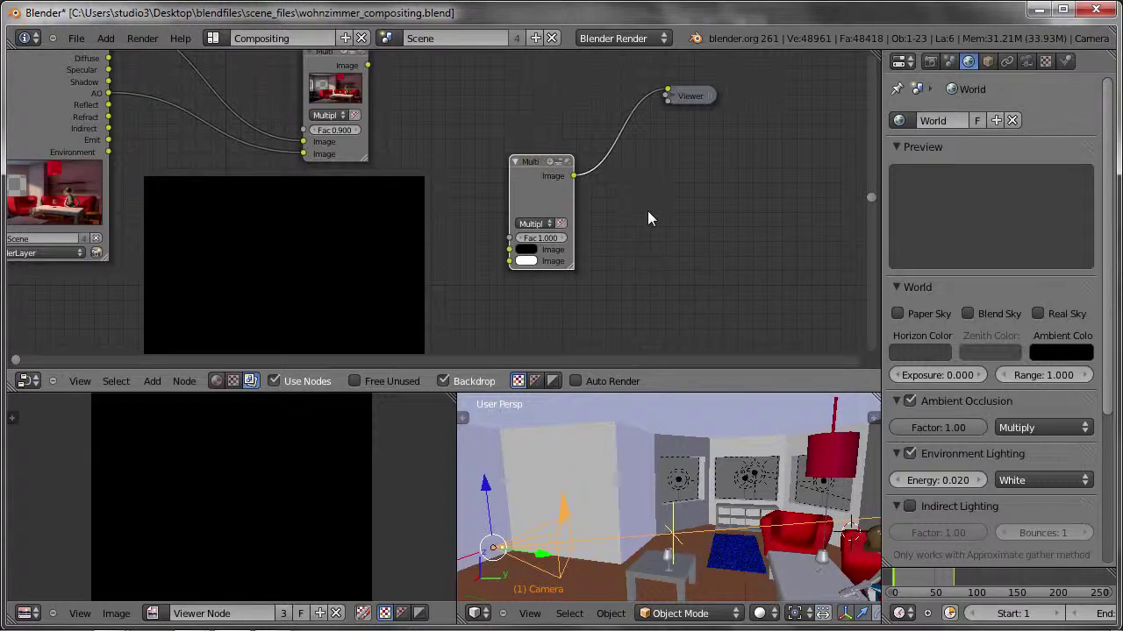
# - Handwrite 0×1= beside the Multiply node and set its first colour input to white
pyautogui.moveTo(644, 217)
pyautogui.mouseDown()
pyautogui.moveTo(701, 238)
pyautogui.moveTo(677, 242)
pyautogui.mouseUp()
pyautogui.moveTo(721, 198); pyautogui.dragTo(730, 248)
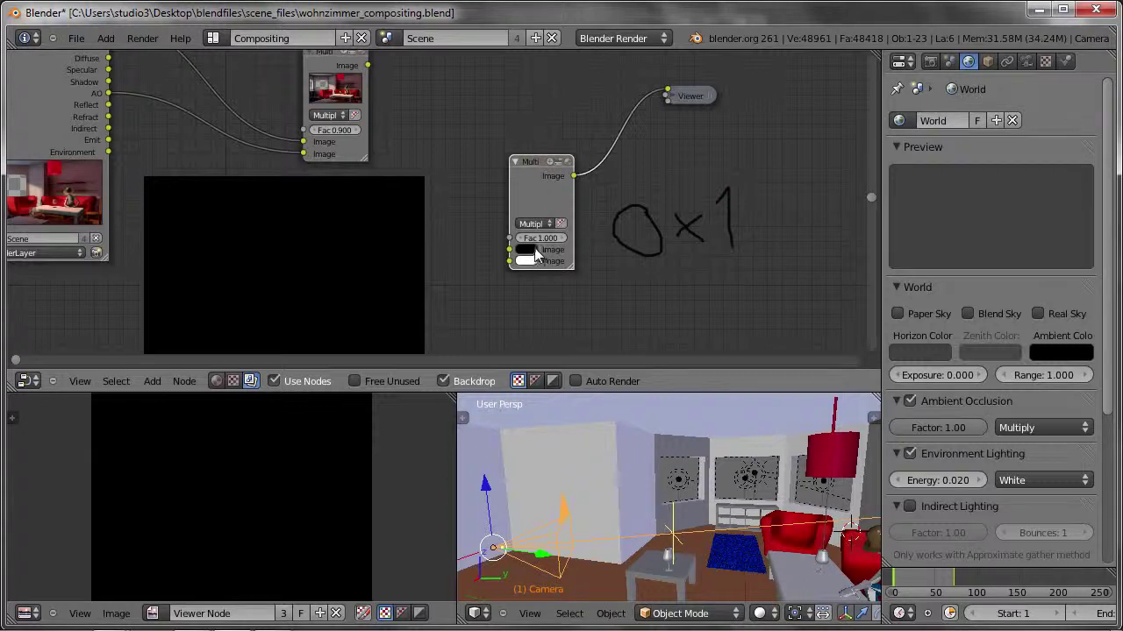
pyautogui.moveTo(754, 216); pyautogui.dragTo(825, 197)
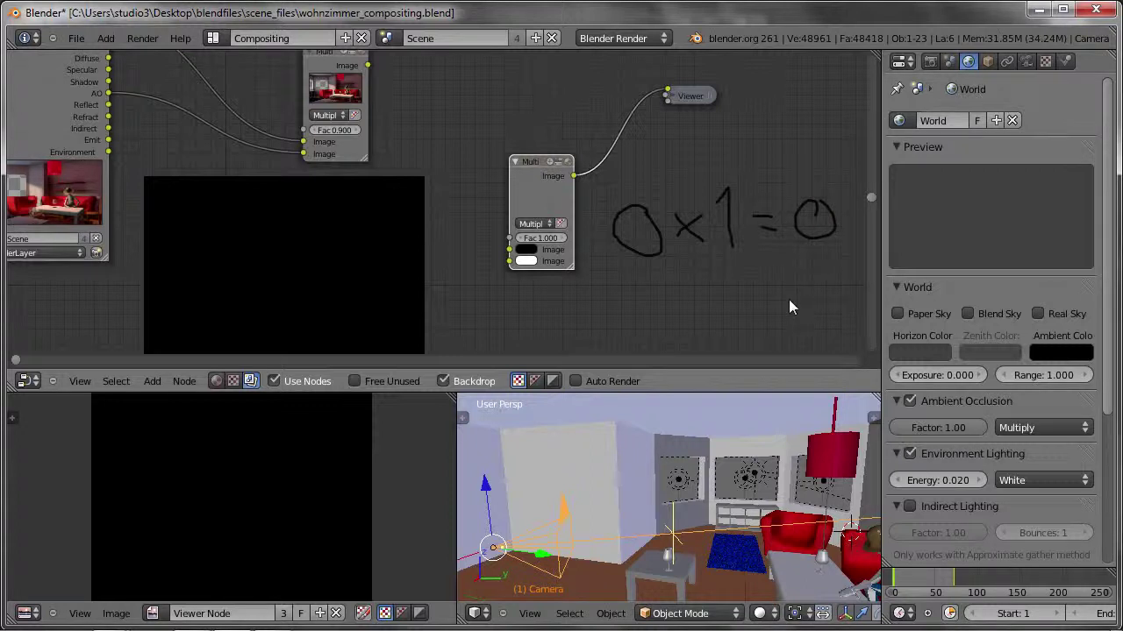
pyautogui.click(528, 252)
pyautogui.moveTo(615, 165); pyautogui.dragTo(608, 46)
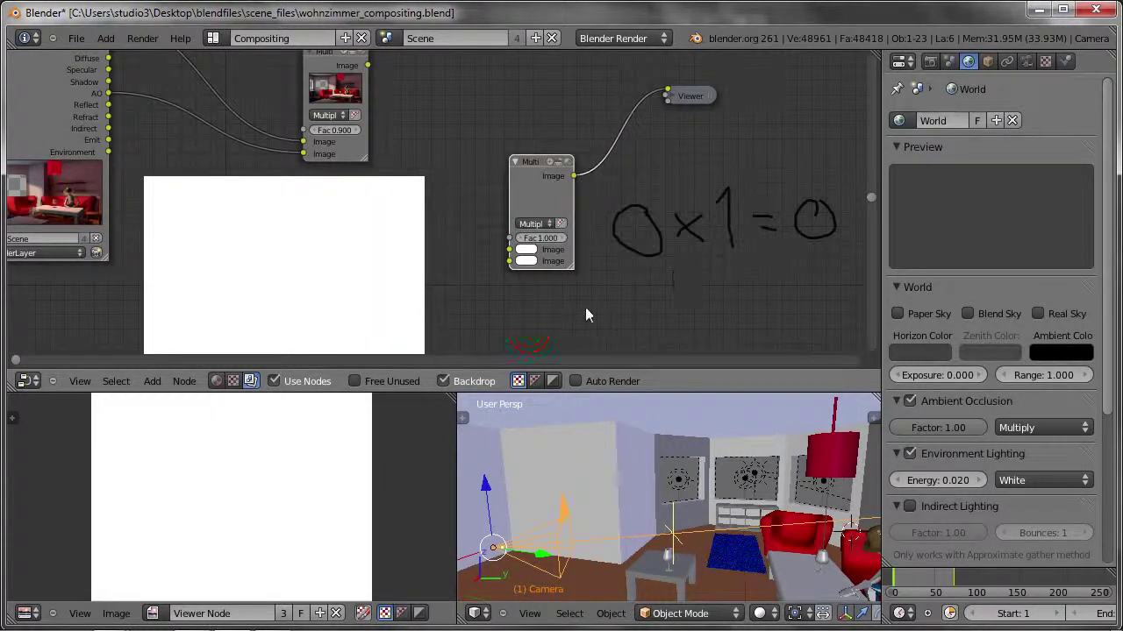
# - Write 1×1= on the next line and darken the second input to grey (V 0.183)
pyautogui.moveTo(605, 304); pyautogui.dragTo(632, 335)
pyautogui.moveTo(664, 295)
pyautogui.mouseDown()
pyautogui.moveTo(693, 321)
pyautogui.moveTo(675, 307)
pyautogui.moveTo(664, 319)
pyautogui.mouseUp()
pyautogui.moveTo(731, 254)
pyautogui.mouseDown()
pyautogui.moveTo(737, 311)
pyautogui.moveTo(786, 292)
pyautogui.moveTo(838, 303)
pyautogui.mouseUp()
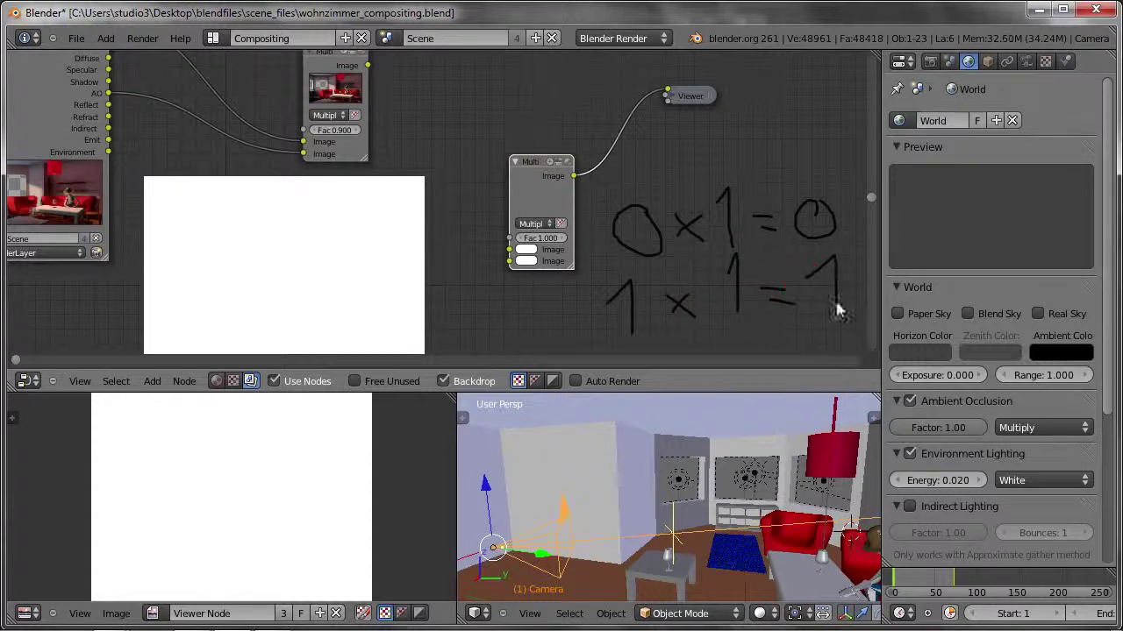
pyautogui.click(526, 250)
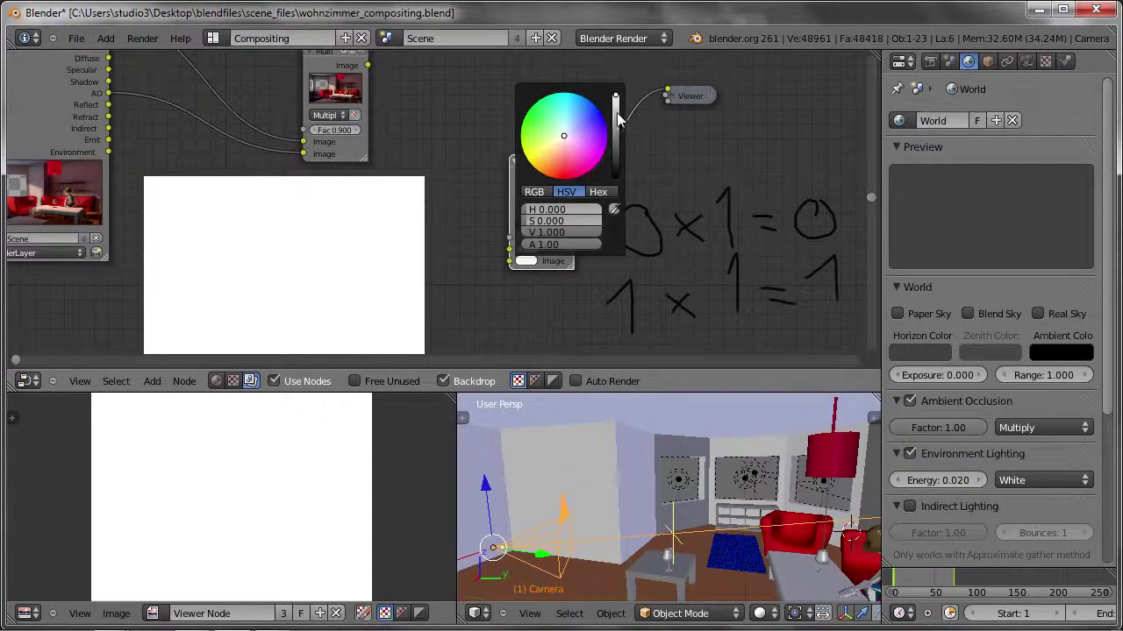
pyautogui.moveTo(617, 118); pyautogui.dragTo(614, 145)
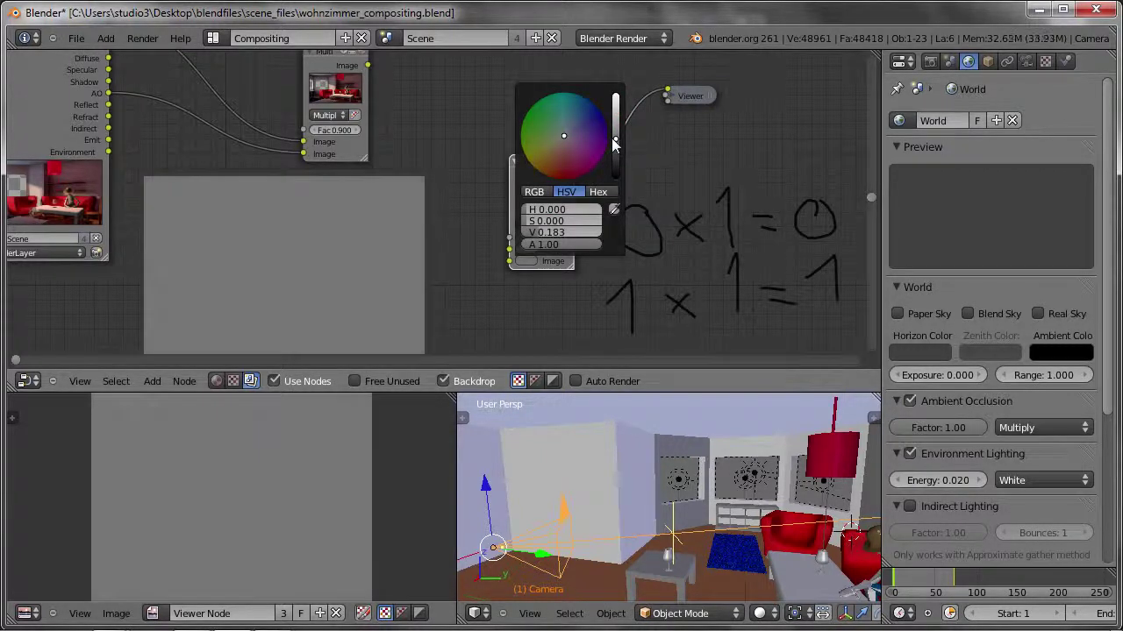
# - Write the third sum, 1 × 0.5 = 0.5, below the others
pyautogui.moveTo(617, 317); pyautogui.dragTo(612, 259, button='middle')
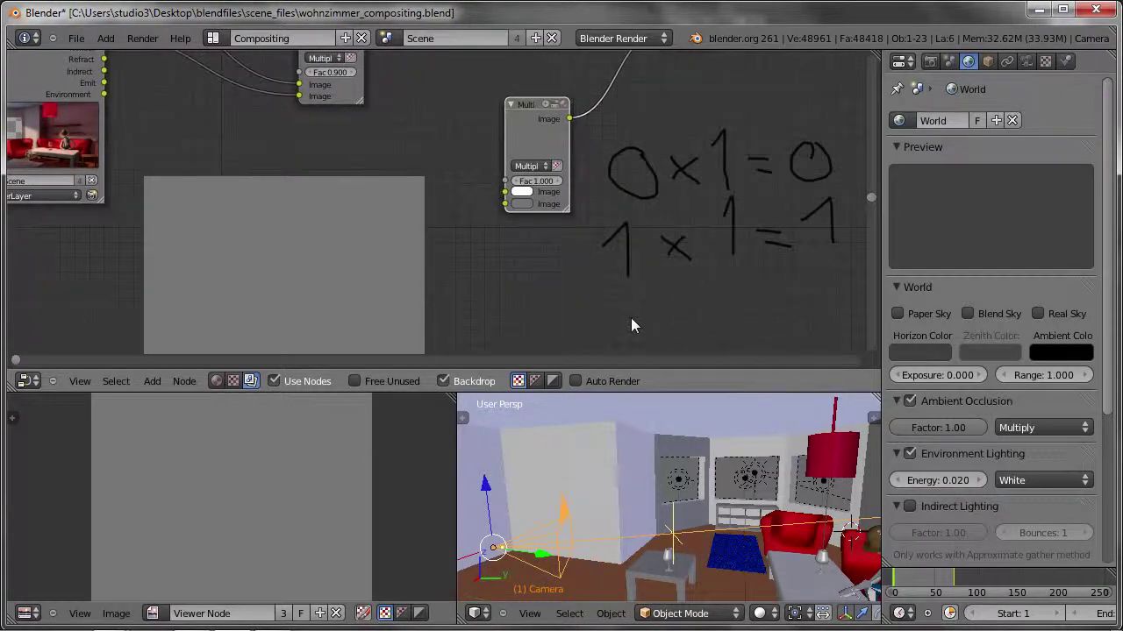
pyautogui.moveTo(625, 313); pyautogui.dragTo(639, 345)
pyautogui.moveTo(682, 304)
pyautogui.mouseDown()
pyautogui.moveTo(700, 322)
pyautogui.moveTo(682, 323)
pyautogui.mouseUp()
pyautogui.moveTo(733, 292)
pyautogui.mouseDown()
pyautogui.moveTo(739, 319)
pyautogui.moveTo(765, 290)
pyautogui.mouseUp()
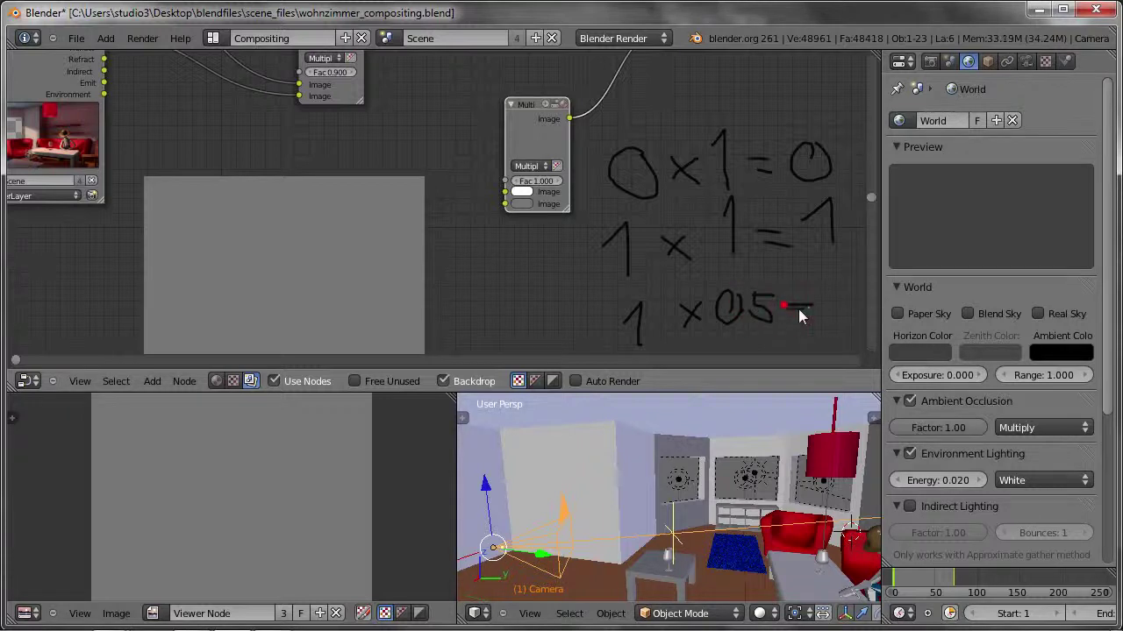
pyautogui.moveTo(836, 303)
pyautogui.mouseDown()
pyautogui.moveTo(845, 292)
pyautogui.moveTo(844, 312)
pyautogui.moveTo(842, 292)
pyautogui.mouseUp()
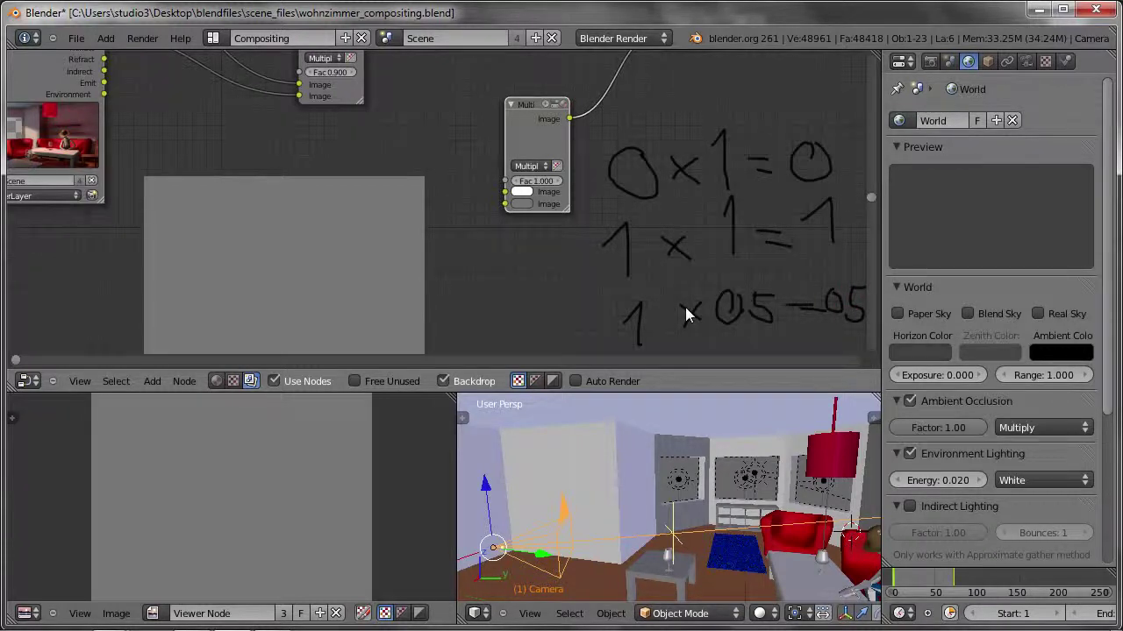
# - Preview the Render Layers AO pass in the Viewer and sample its brightness
pyautogui.moveTo(283, 156); pyautogui.dragTo(335, 274, button='middle')
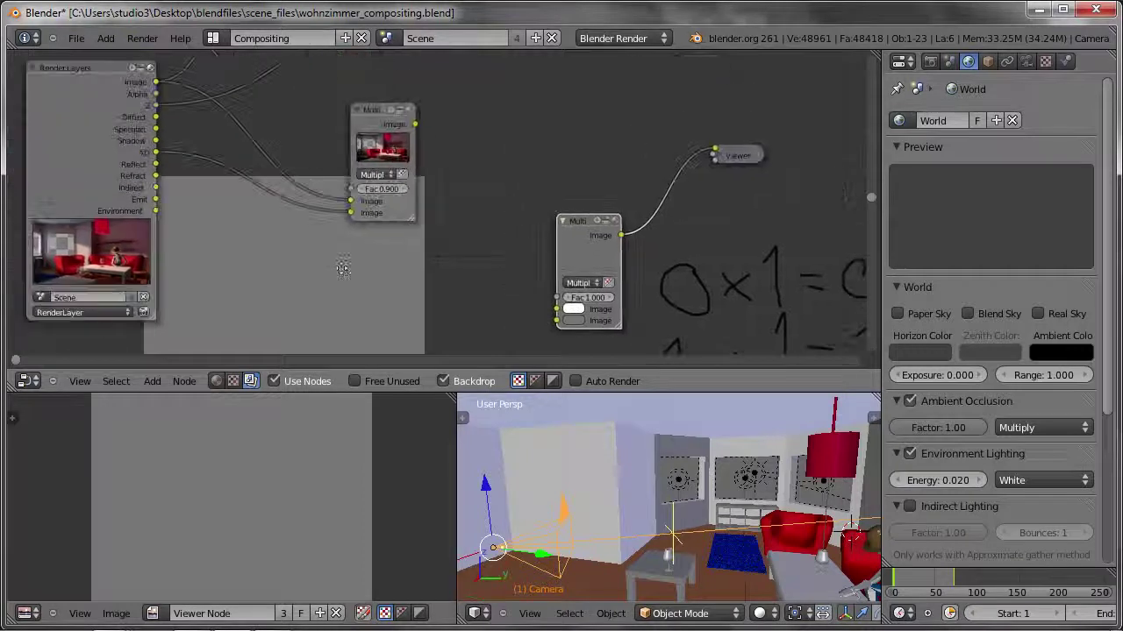
pyautogui.keyDown('ctrl'); pyautogui.keyDown('shift'); pyautogui.click(105, 143); pyautogui.keyUp('shift'); pyautogui.keyUp('ctrl')
pyautogui.keyDown('ctrl'); pyautogui.keyDown('shift'); pyautogui.click(104, 143); pyautogui.keyUp('shift'); pyautogui.keyUp('ctrl')
pyautogui.keyDown('ctrl'); pyautogui.keyDown('shift'); pyautogui.click(104, 143); pyautogui.keyUp('shift'); pyautogui.keyUp('ctrl')
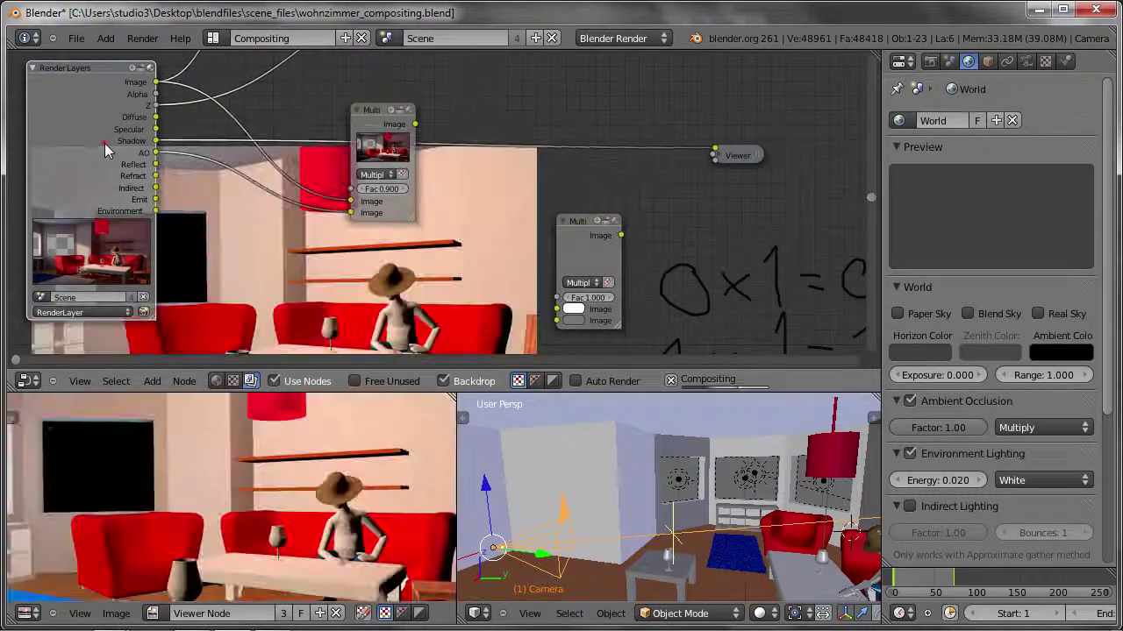
pyautogui.keyDown('ctrl'); pyautogui.keyDown('shift'); pyautogui.click(104, 143); pyautogui.keyUp('shift'); pyautogui.keyUp('ctrl')
pyautogui.keyDown('ctrl'); pyautogui.keyDown('shift'); pyautogui.click(104, 143); pyautogui.keyUp('shift'); pyautogui.keyUp('ctrl')
pyautogui.keyDown('ctrl'); pyautogui.keyDown('shift'); pyautogui.click(104, 143); pyautogui.keyUp('shift'); pyautogui.keyUp('ctrl')
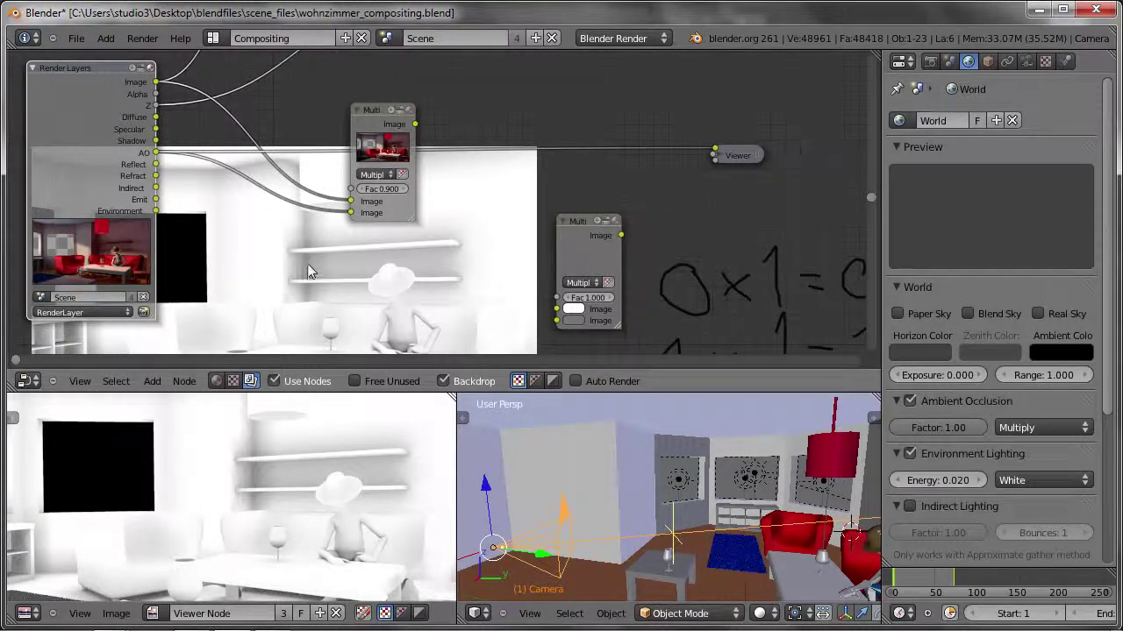
pyautogui.click(256, 485)
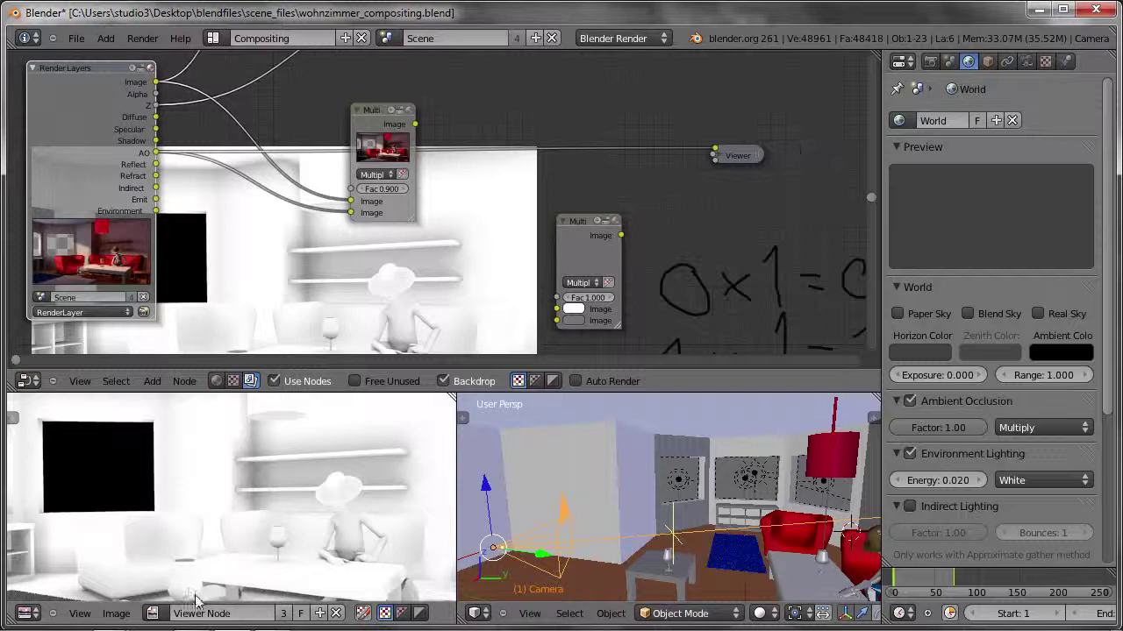
pyautogui.moveTo(267, 488); pyautogui.dragTo(252, 476)
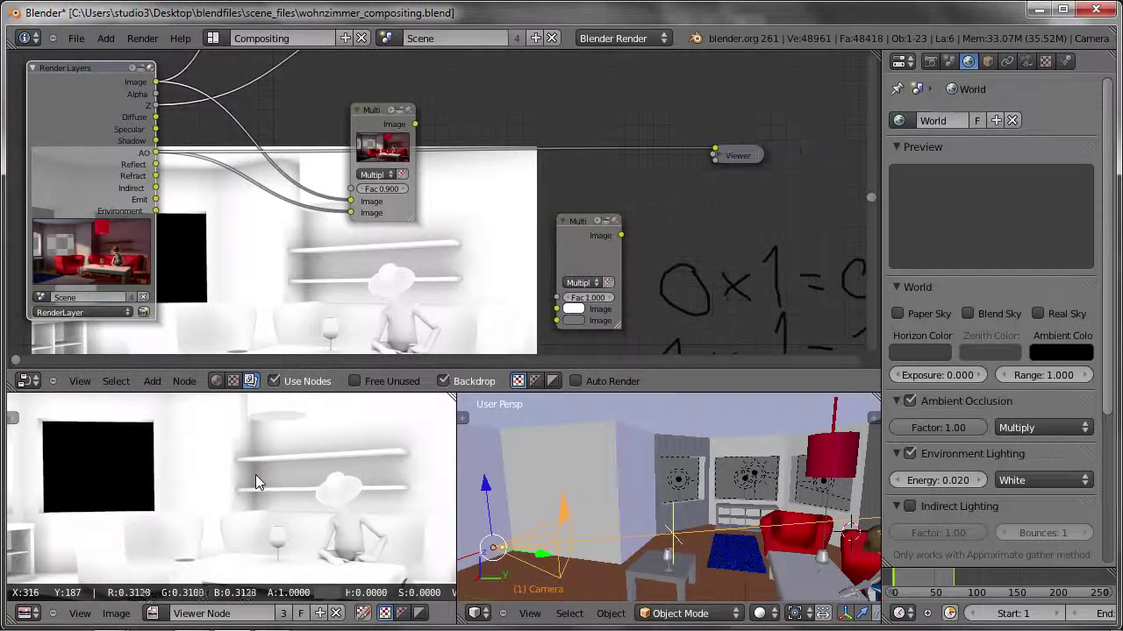
pyautogui.moveTo(252, 475); pyautogui.dragTo(200, 465)
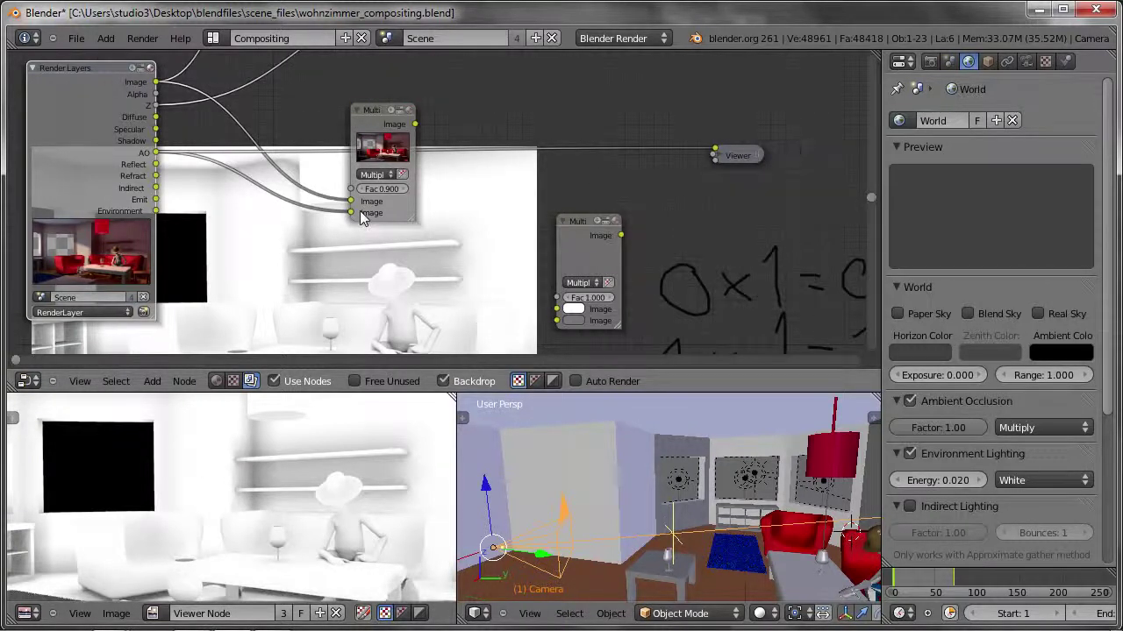
# - Set the original Multiply node's factor to 1.000 and preview its AO-darkened room, comparing against the AO pass
pyautogui.moveTo(377, 188); pyautogui.dragTo(391, 185)
pyautogui.keyDown('ctrl'); pyautogui.keyDown('shift'); pyautogui.click(392, 146); pyautogui.keyUp('shift'); pyautogui.keyUp('ctrl')
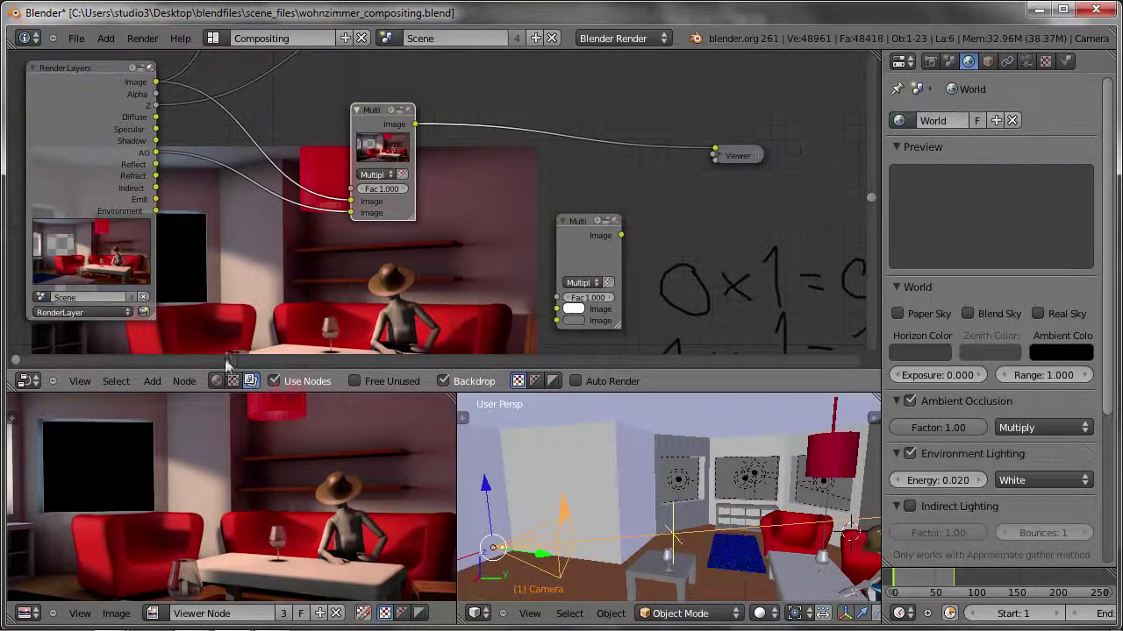
pyautogui.click(196, 478)
pyautogui.keyDown('ctrl'); pyautogui.keyDown('shift'); pyautogui.click(76, 151); pyautogui.keyUp('shift'); pyautogui.keyUp('ctrl')
pyautogui.keyDown('ctrl'); pyautogui.keyDown('shift'); pyautogui.click(76, 150); pyautogui.keyUp('shift'); pyautogui.keyUp('ctrl')
pyautogui.keyDown('ctrl'); pyautogui.keyDown('shift'); pyautogui.click(76, 151); pyautogui.keyUp('shift'); pyautogui.keyUp('ctrl')
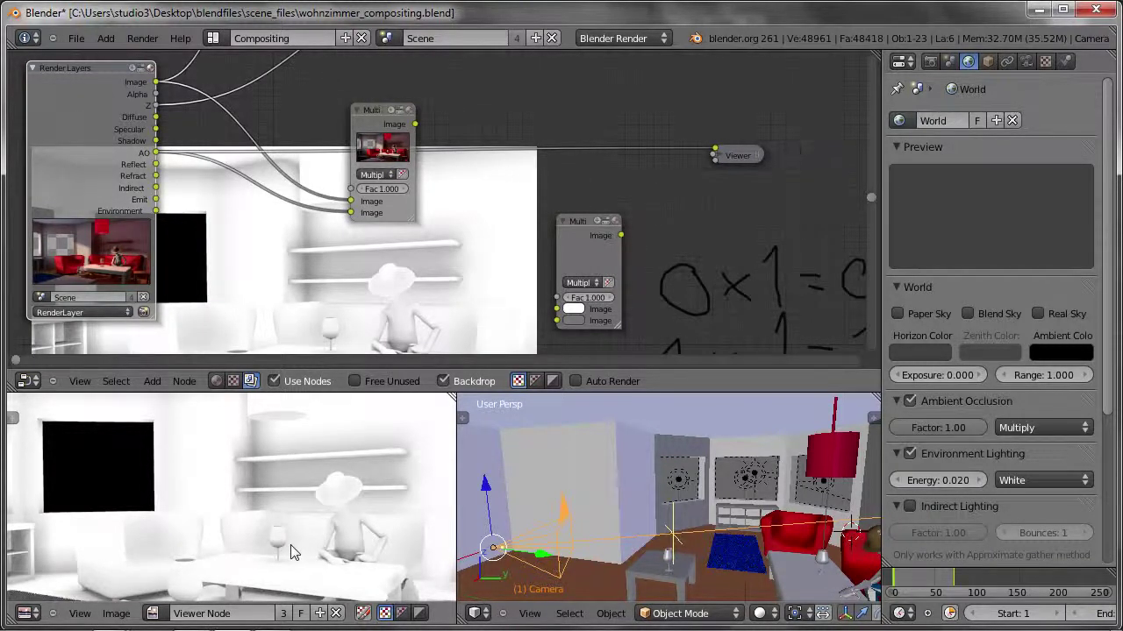
pyautogui.keyDown('ctrl'); pyautogui.keyDown('shift'); pyautogui.click(386, 114); pyautogui.keyUp('shift'); pyautogui.keyUp('ctrl')
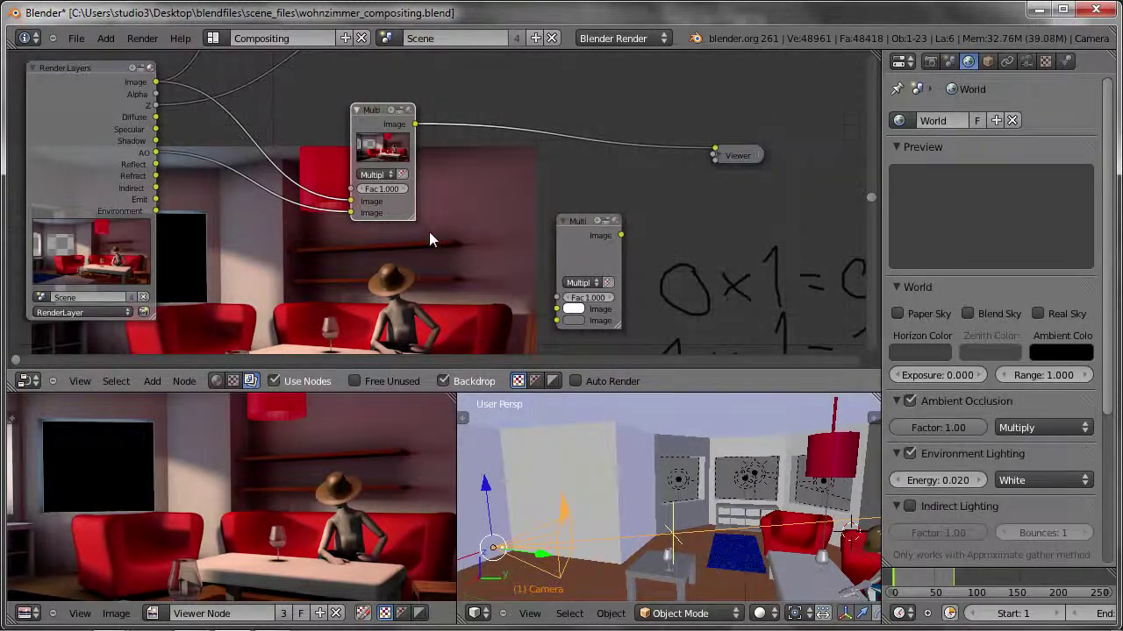
pyautogui.hotkey('ctrl', 'Up')
# - Switch both the original and the grey colour-mix nodes to Add blending
pyautogui.scroll(-1, 452, 337)
pyautogui.moveTo(452, 331)
pyautogui.mouseDown(button='middle')
pyautogui.moveTo(435, 260)
pyautogui.moveTo(484, 248)
pyautogui.mouseUp(button='middle')
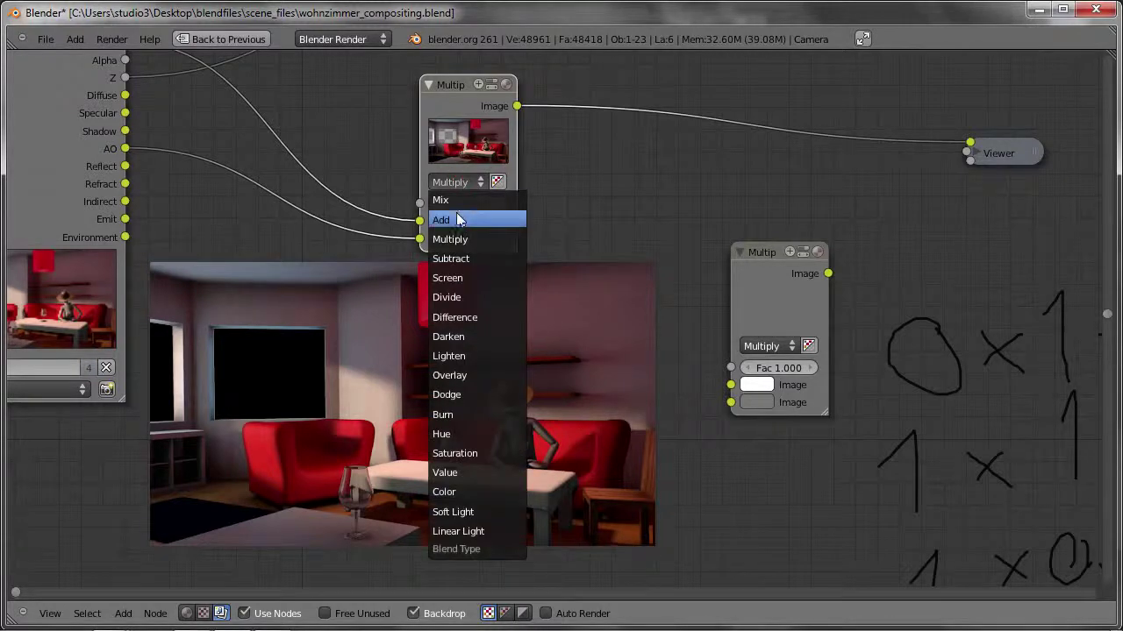
pyautogui.click(443, 220)
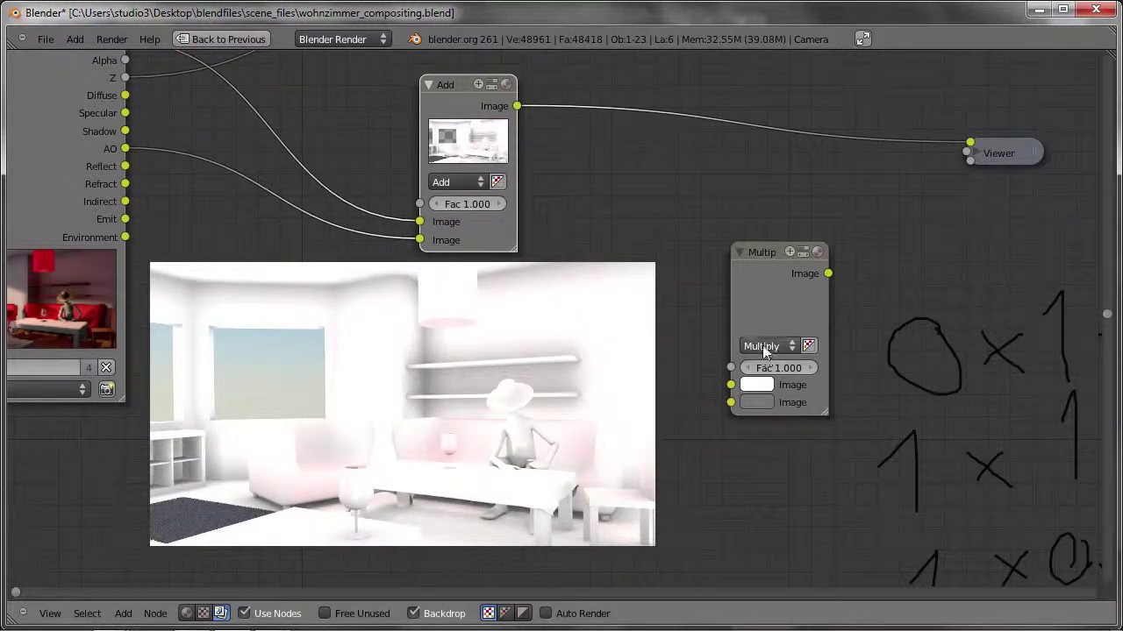
pyautogui.keyDown('ctrl'); pyautogui.keyDown('shift'); pyautogui.click(763, 303); pyautogui.keyUp('shift'); pyautogui.keyUp('ctrl')
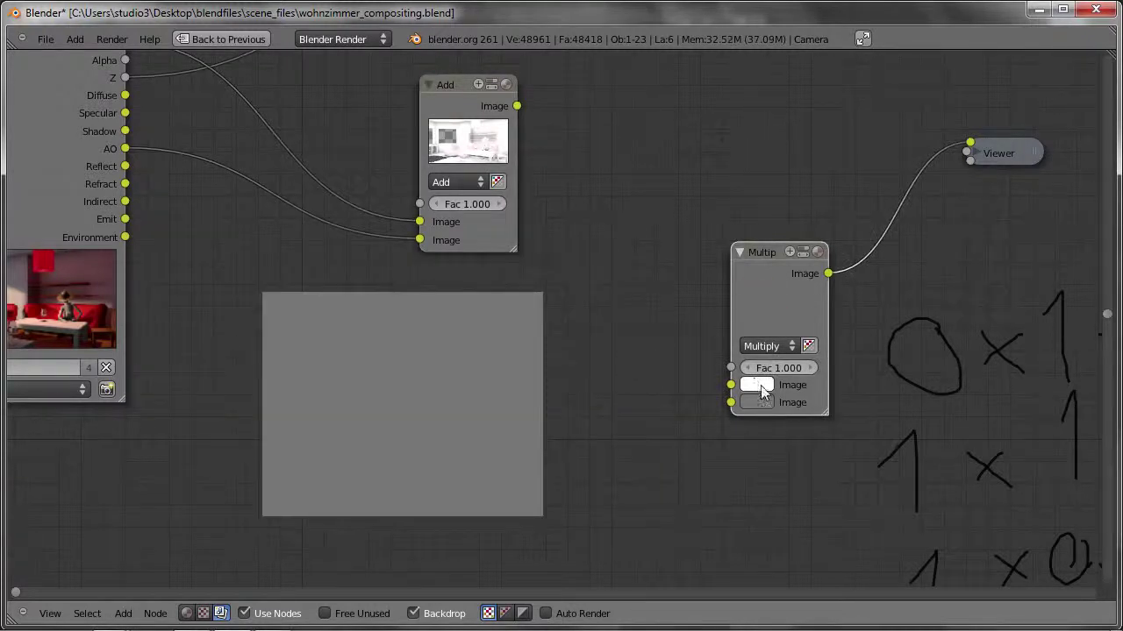
pyautogui.click(763, 347)
pyautogui.click(768, 307)
pyautogui.moveTo(771, 294); pyautogui.dragTo(664, 298)
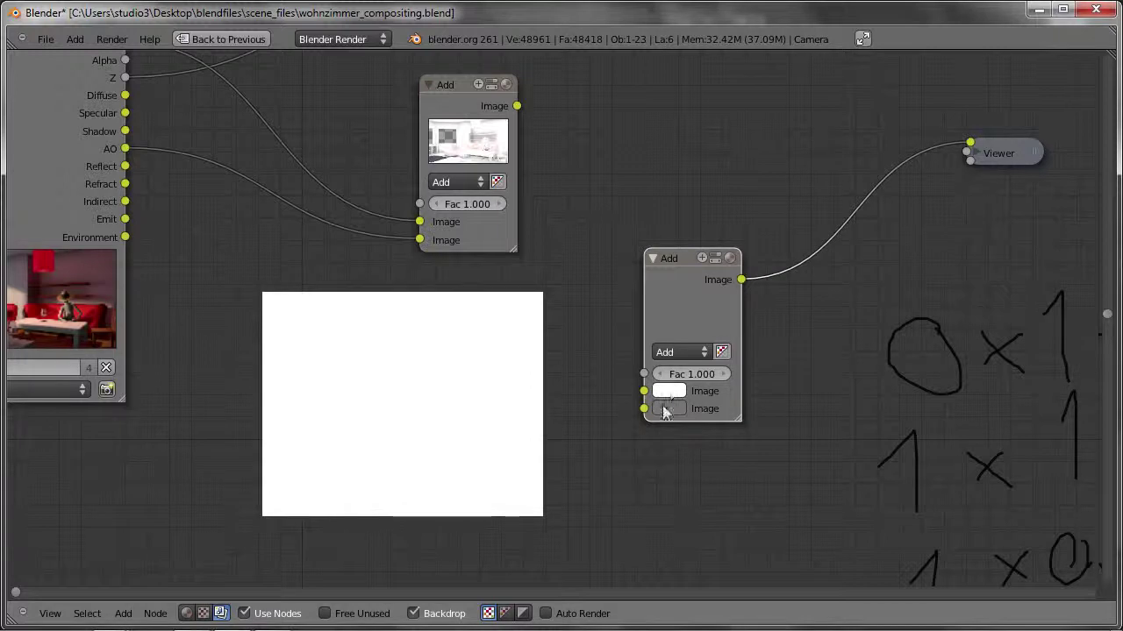
# - Handwrite 1+0.5=1.5 next to the Add node
pyautogui.moveTo(614, 474); pyautogui.dragTo(627, 533)
pyautogui.moveTo(649, 507)
pyautogui.mouseDown()
pyautogui.moveTo(779, 478)
pyautogui.moveTo(811, 487)
pyautogui.mouseUp()
pyautogui.moveTo(790, 508)
pyautogui.mouseDown()
pyautogui.moveTo(812, 502)
pyautogui.moveTo(835, 516)
pyautogui.mouseUp()
pyautogui.click(857, 514)
pyautogui.moveTo(879, 476)
pyautogui.mouseDown()
pyautogui.moveTo(877, 512)
pyautogui.moveTo(904, 468)
pyautogui.mouseUp()
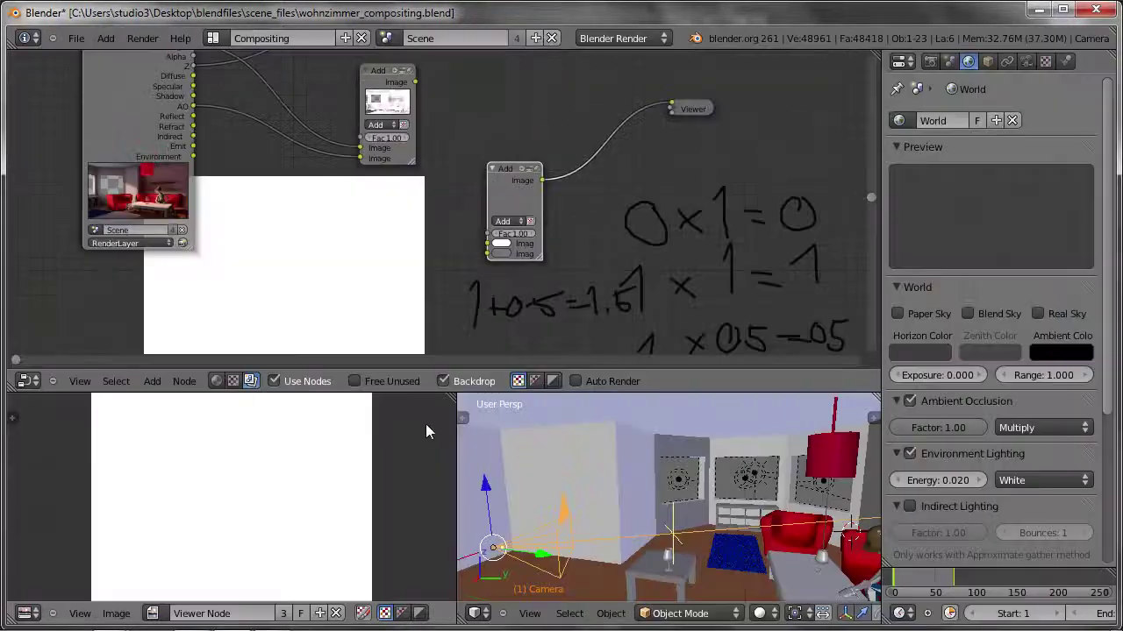
# - Restore the full Compositing layout and brighten the Add node's first colour input
pyautogui.hotkey('ctrl', 'Up')
pyautogui.moveTo(272, 518)
pyautogui.mouseDown()
pyautogui.moveTo(253, 484)
pyautogui.moveTo(225, 484)
pyautogui.mouseUp()
pyautogui.click(500, 243)
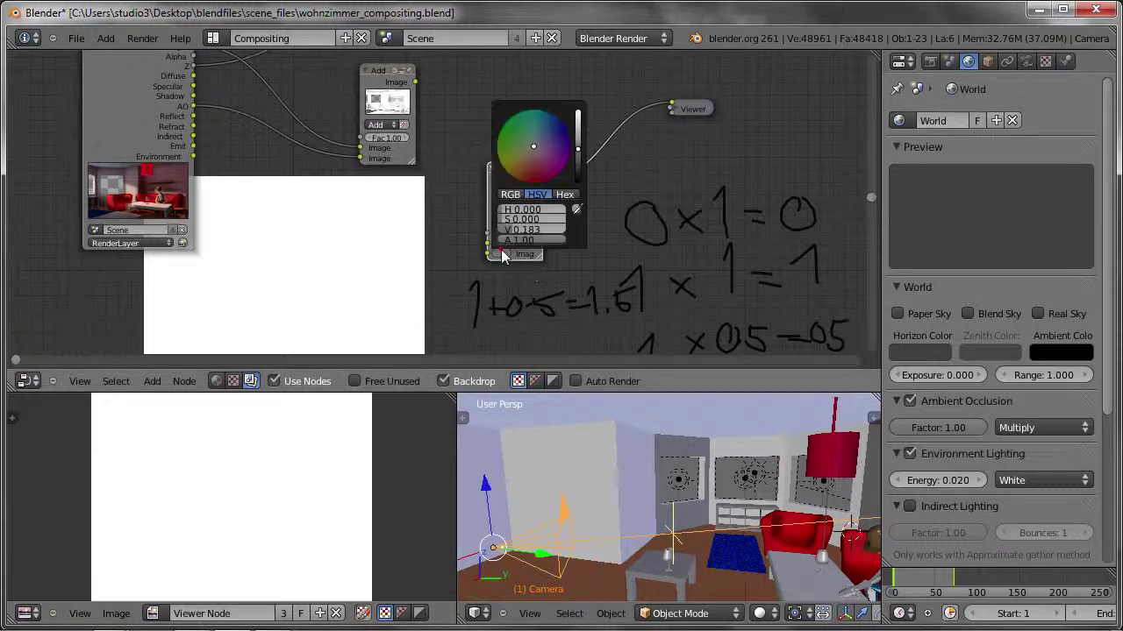
pyautogui.moveTo(514, 230); pyautogui.dragTo(553, 231)
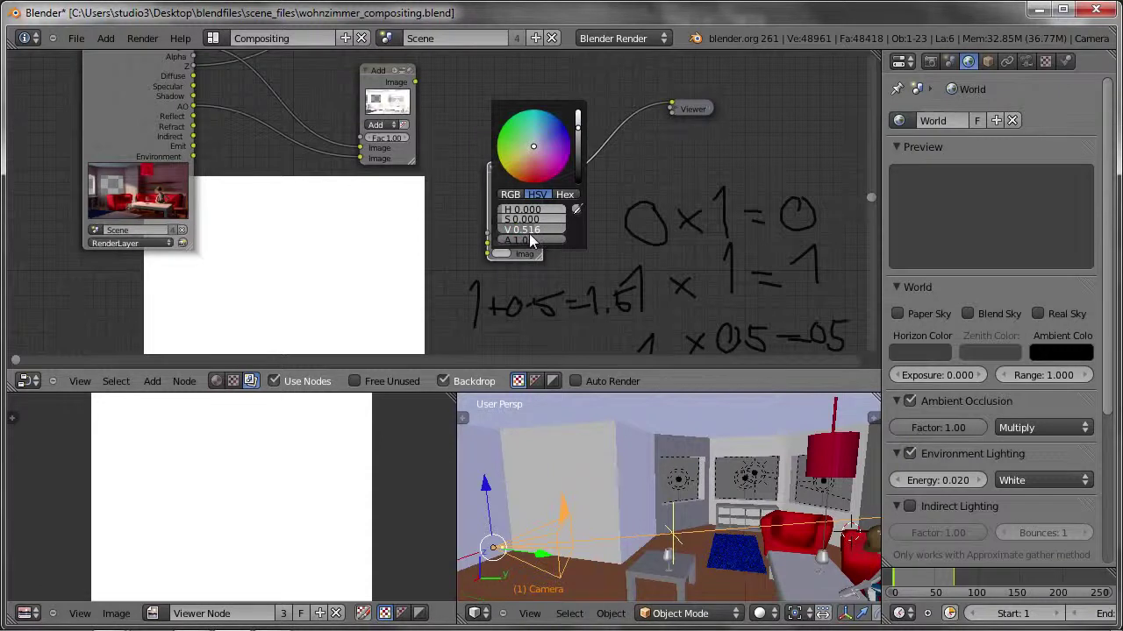
pyautogui.moveTo(261, 514)
pyautogui.mouseDown()
pyautogui.moveTo(244, 595)
pyautogui.moveTo(233, 593)
pyautogui.mouseUp()
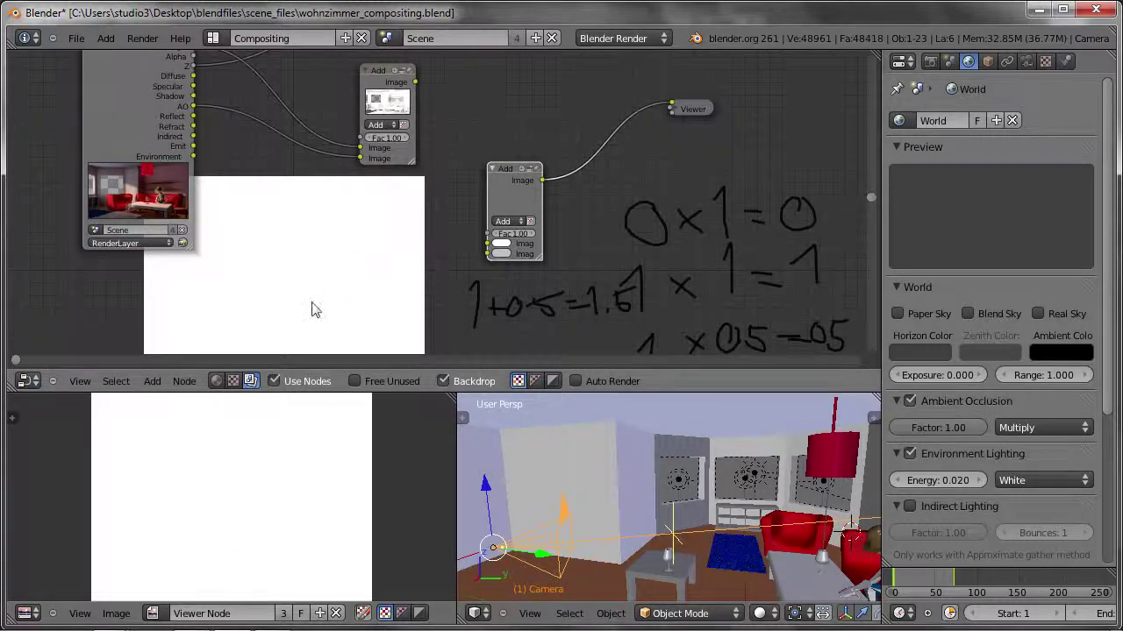
# - Set the Add node's second Image colour to black (V 0)
pyautogui.scroll(3, 503, 263)
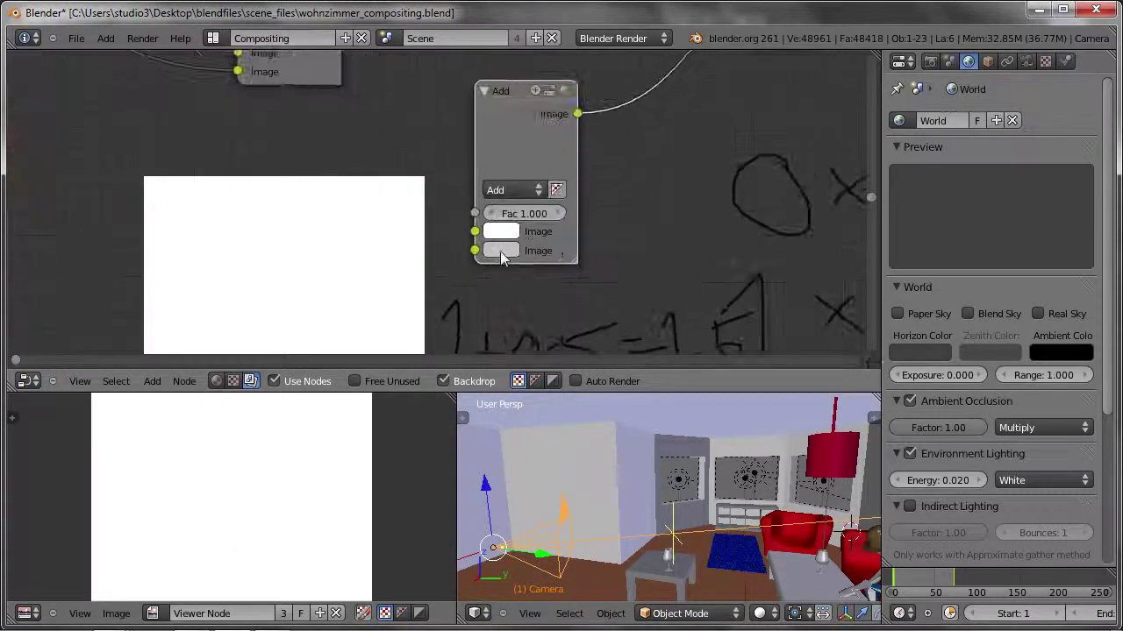
pyautogui.click(500, 251)
pyautogui.moveTo(643, 299); pyautogui.dragTo(644, 402)
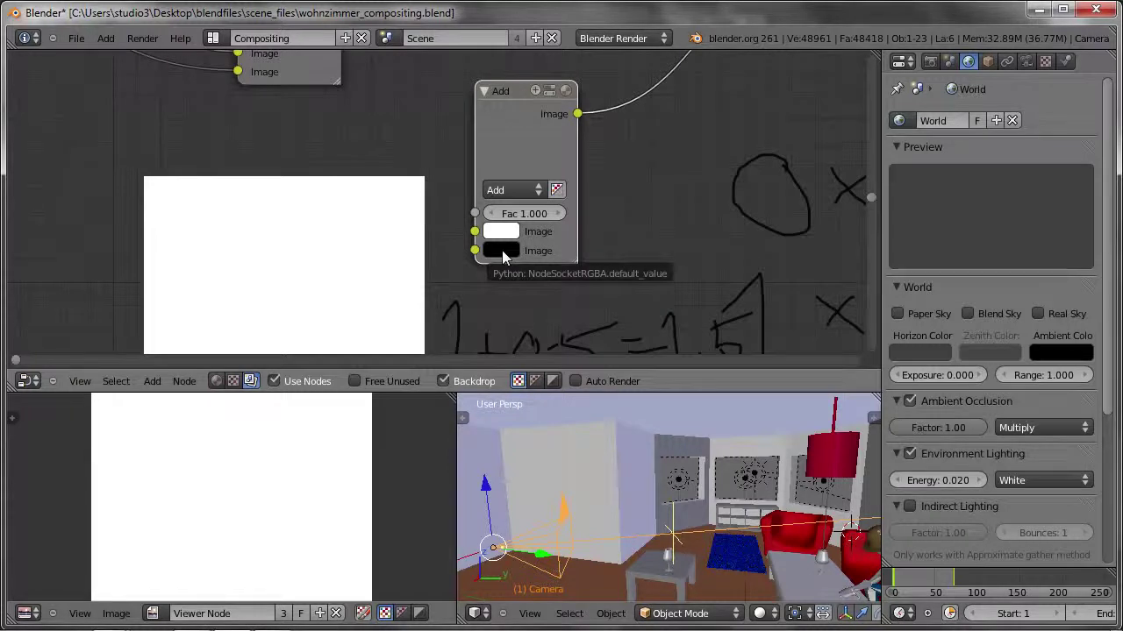
# - Frame all nodes and set the pass-combining Add node's factor to 0.1
pyautogui.press('Home')
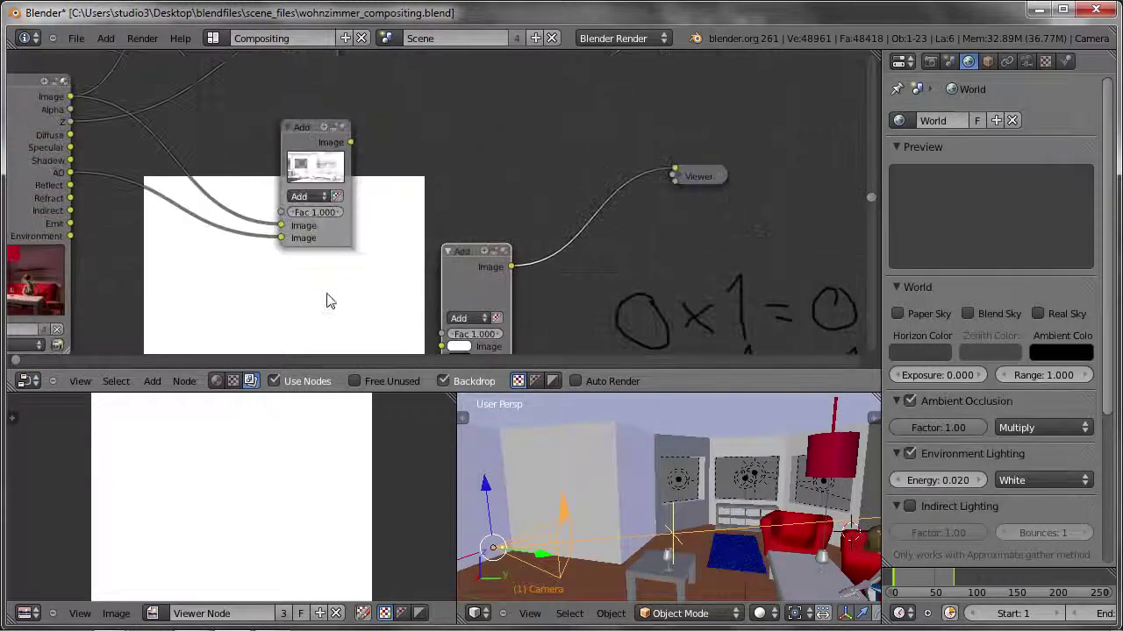
pyautogui.moveTo(321, 286)
pyautogui.mouseDown(button='middle')
pyautogui.moveTo(339, 251)
pyautogui.moveTo(335, 192)
pyautogui.mouseUp(button='middle')
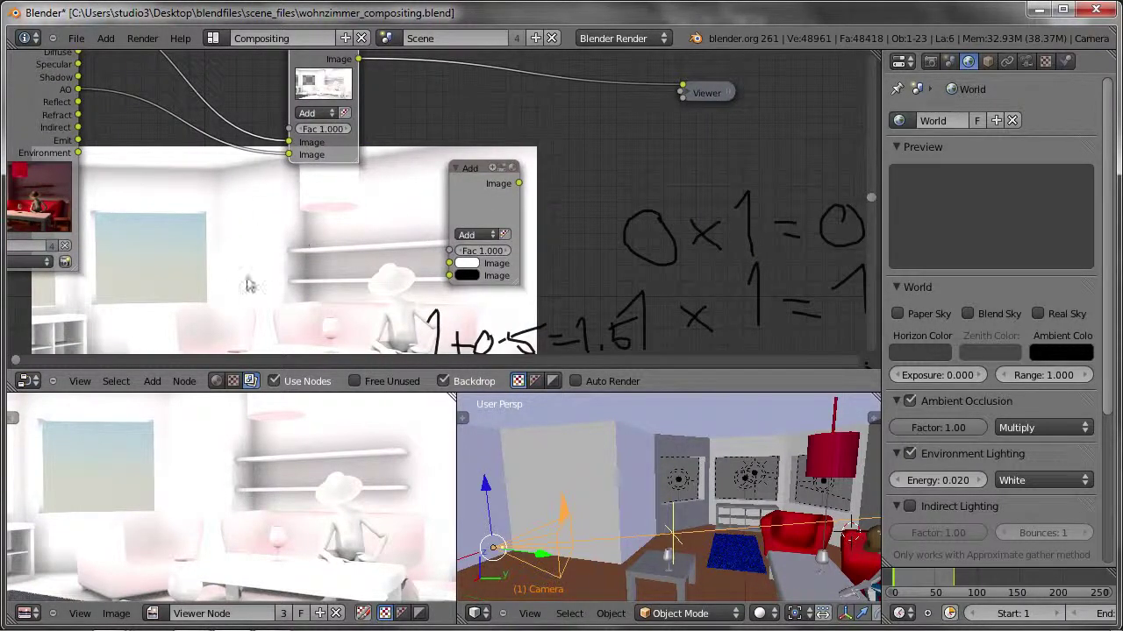
pyautogui.click(323, 129)
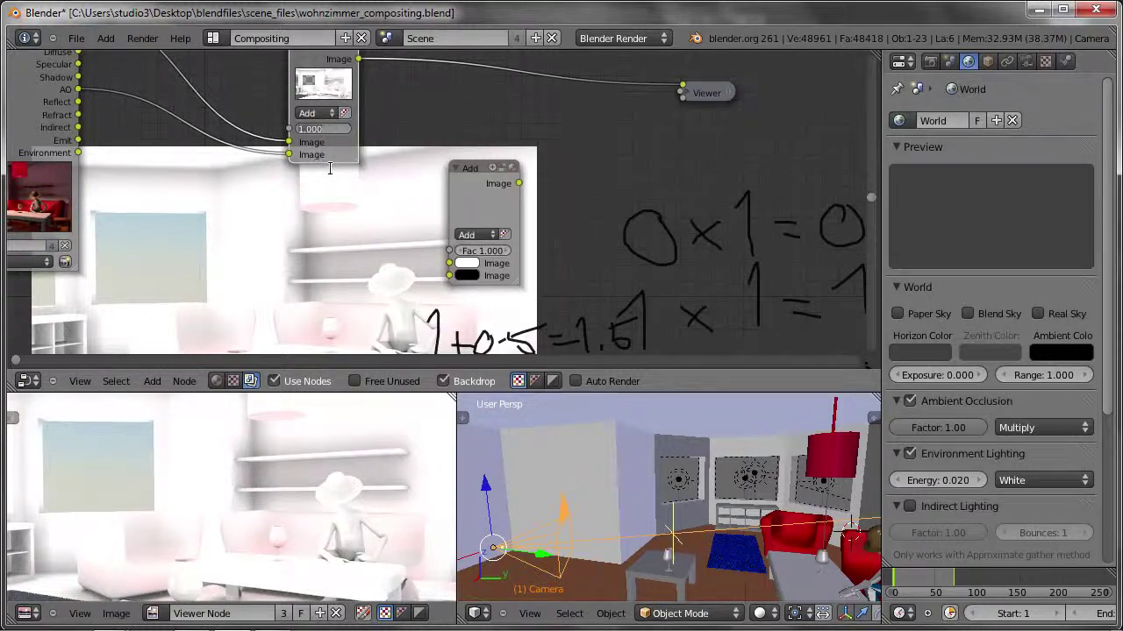
pyautogui.write('0.1')
pyautogui.press('Return')
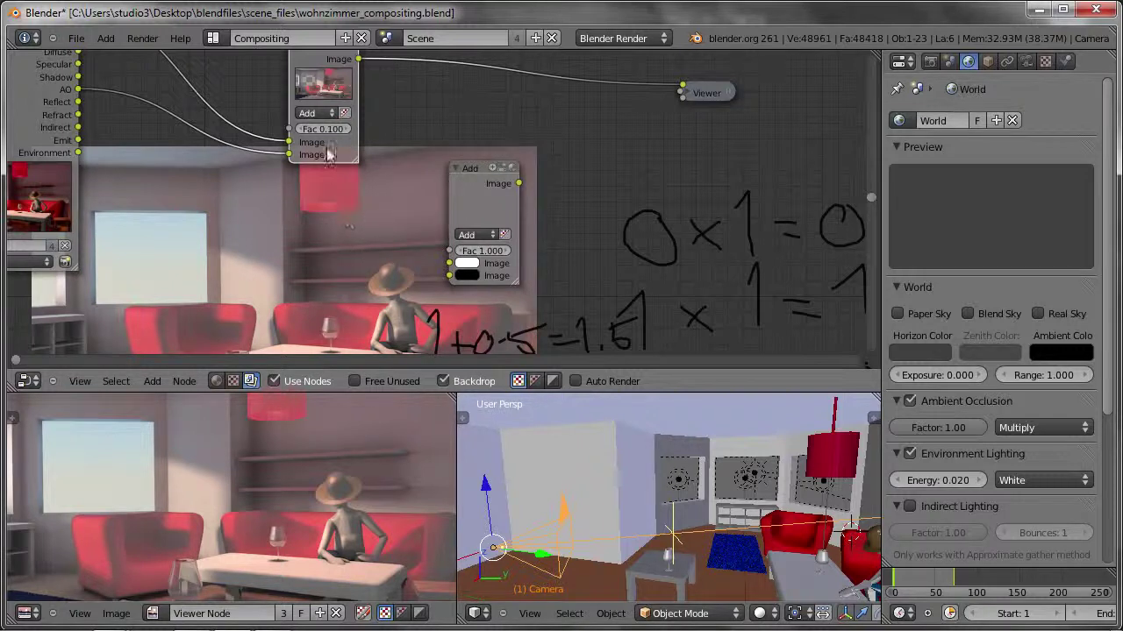
pyautogui.moveTo(316, 123); pyautogui.dragTo(344, 235, button='middle')
# - Try Multiply, then Subtract, then Screen as the pass node's blend type at factor 0.100
pyautogui.click(342, 225)
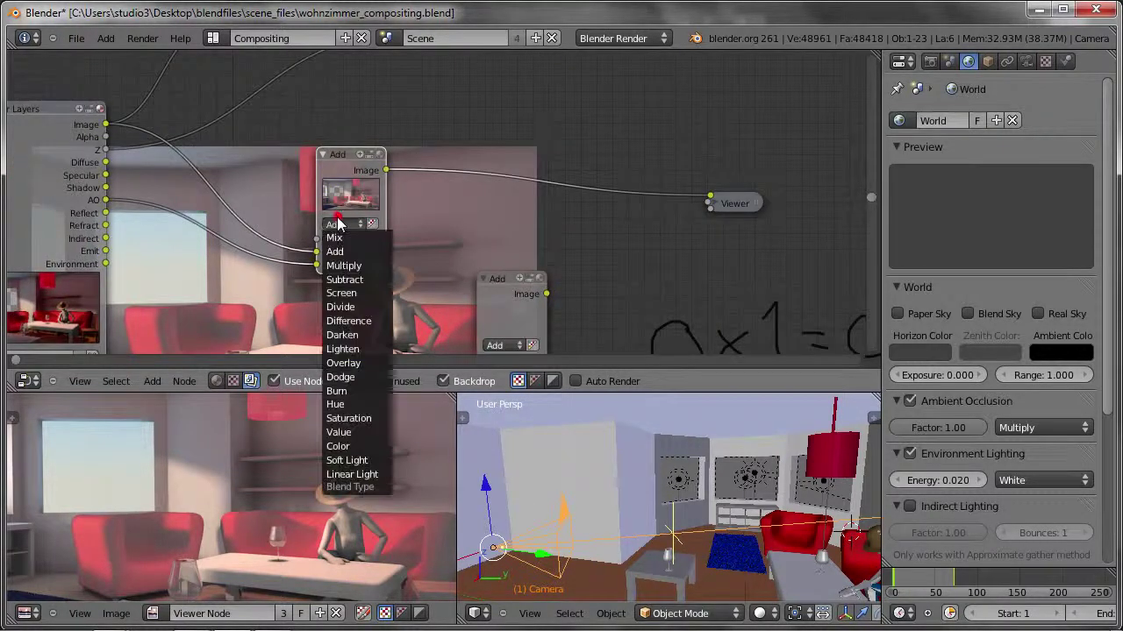
pyautogui.click(355, 260)
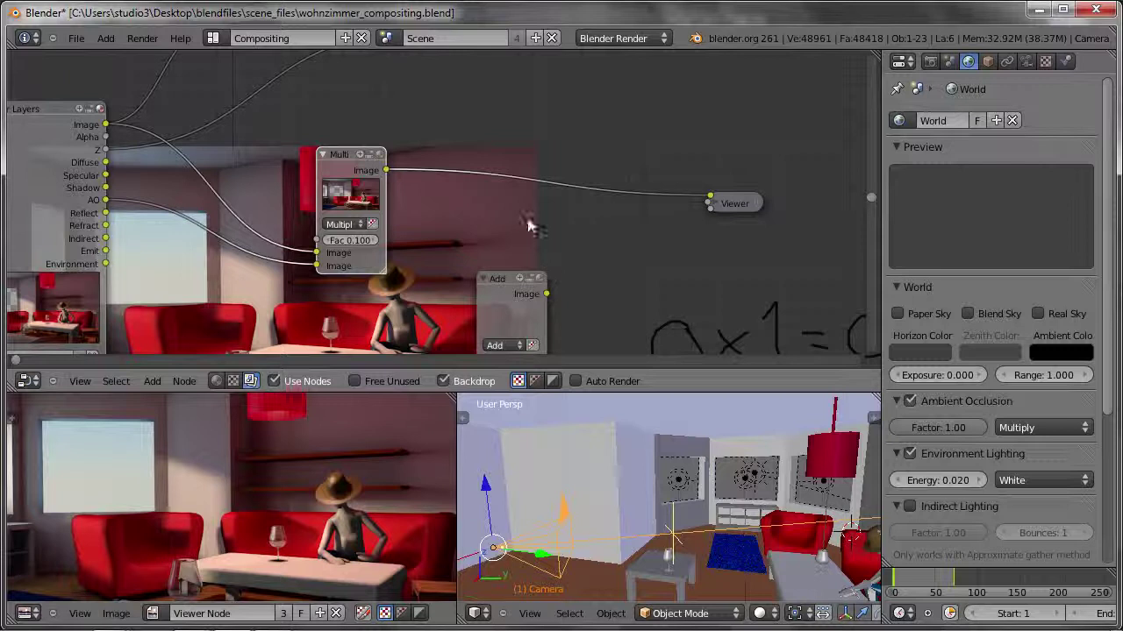
pyautogui.click(349, 225)
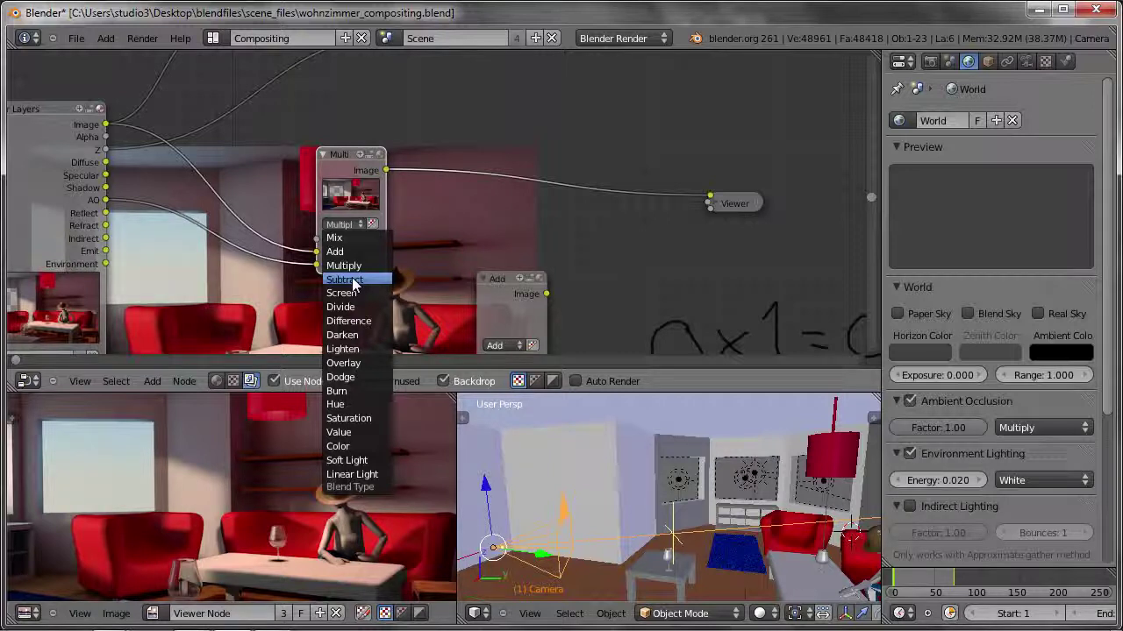
pyautogui.click(351, 279)
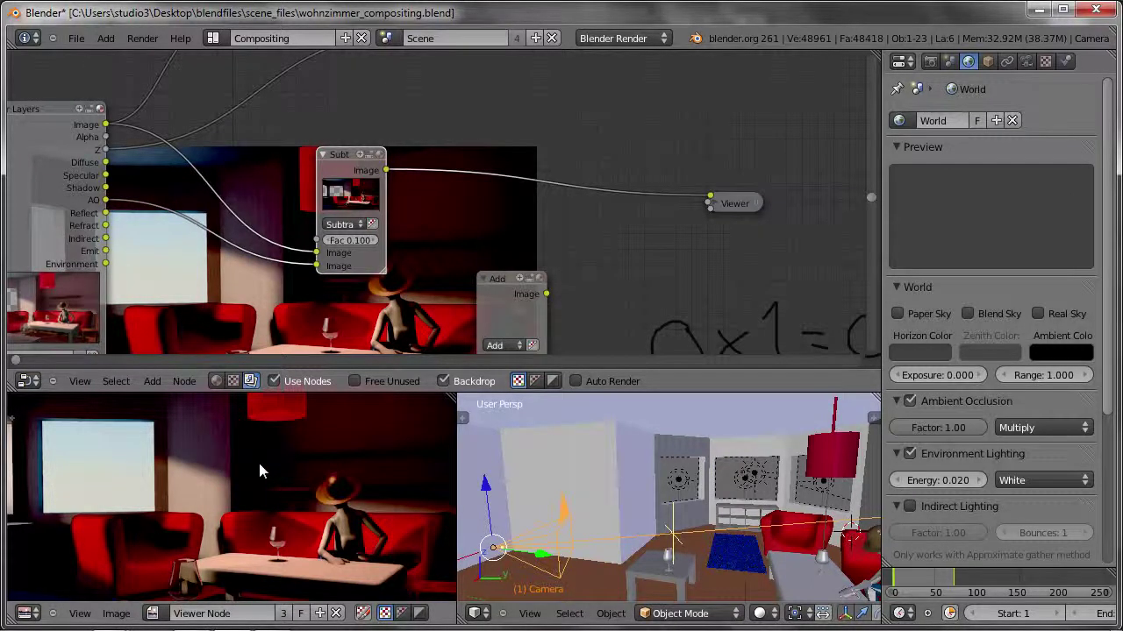
pyautogui.click(349, 226)
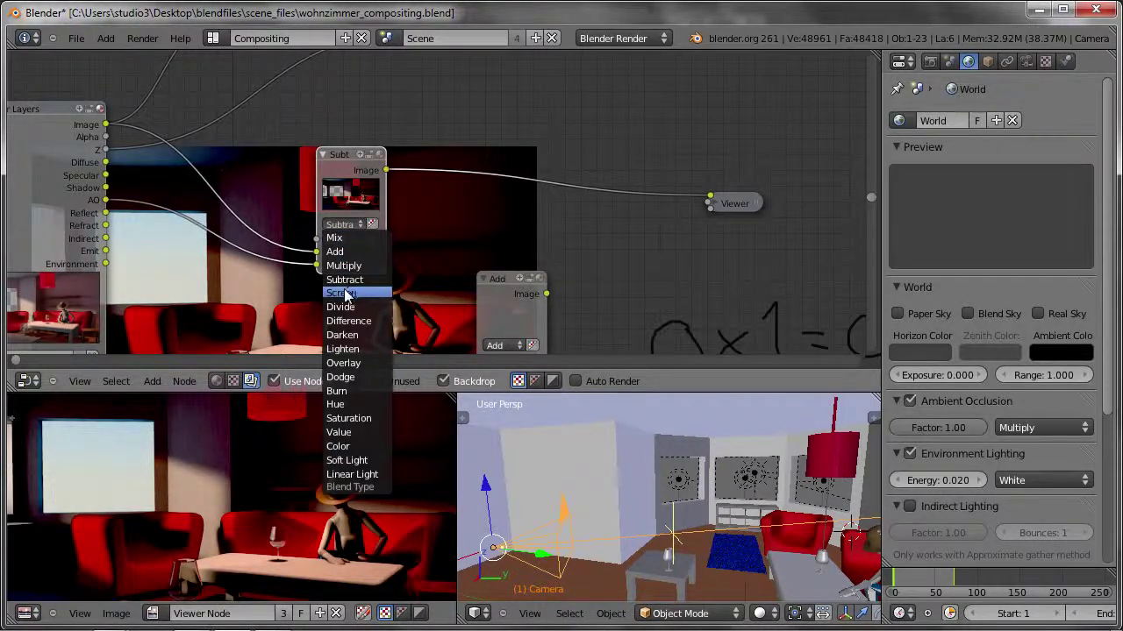
pyautogui.click(341, 293)
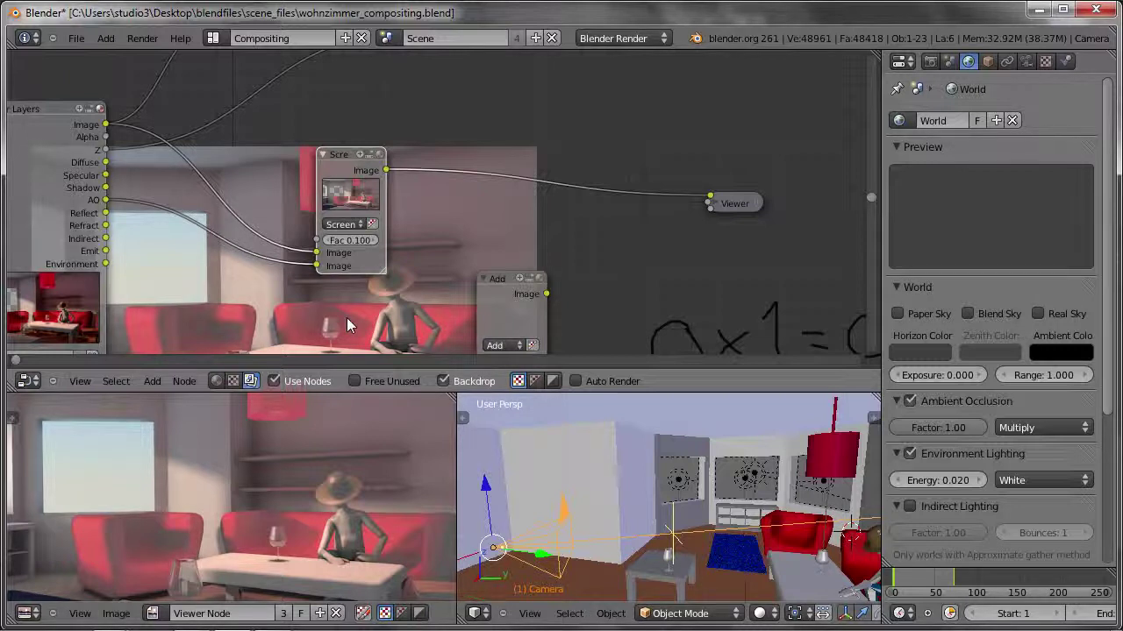
# - Maximize the node editor, show the sidebar and delete the grease-pencil note frame
pyautogui.hotkey('ctrl', 'Up')
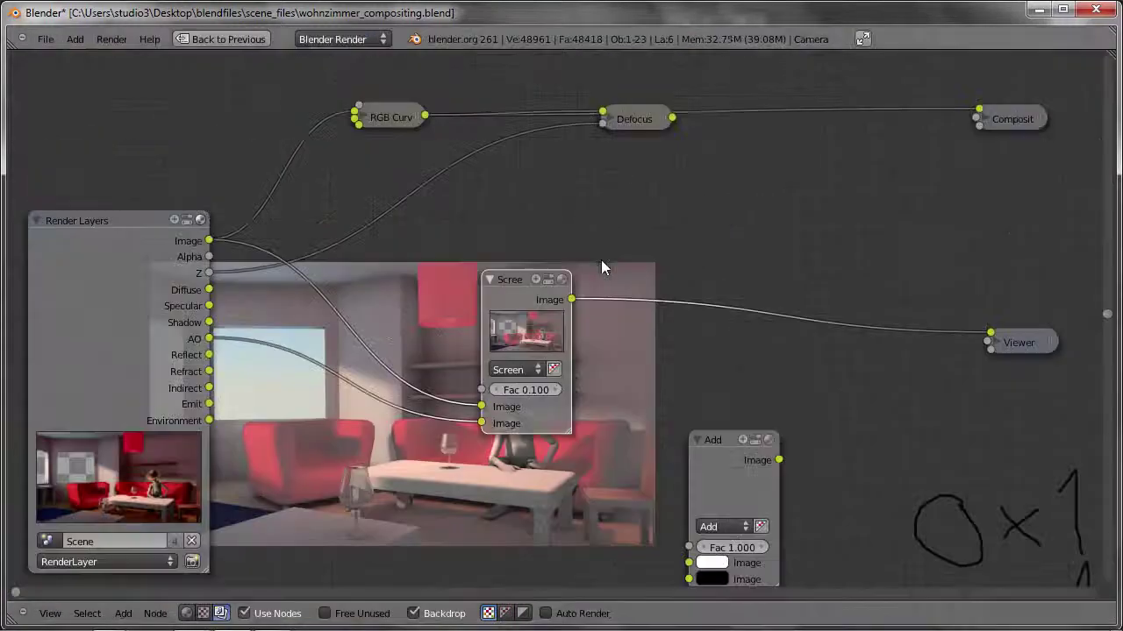
pyautogui.moveTo(767, 521)
pyautogui.mouseDown(button='middle')
pyautogui.moveTo(707, 381)
pyautogui.moveTo(660, 310)
pyautogui.mouseUp(button='middle')
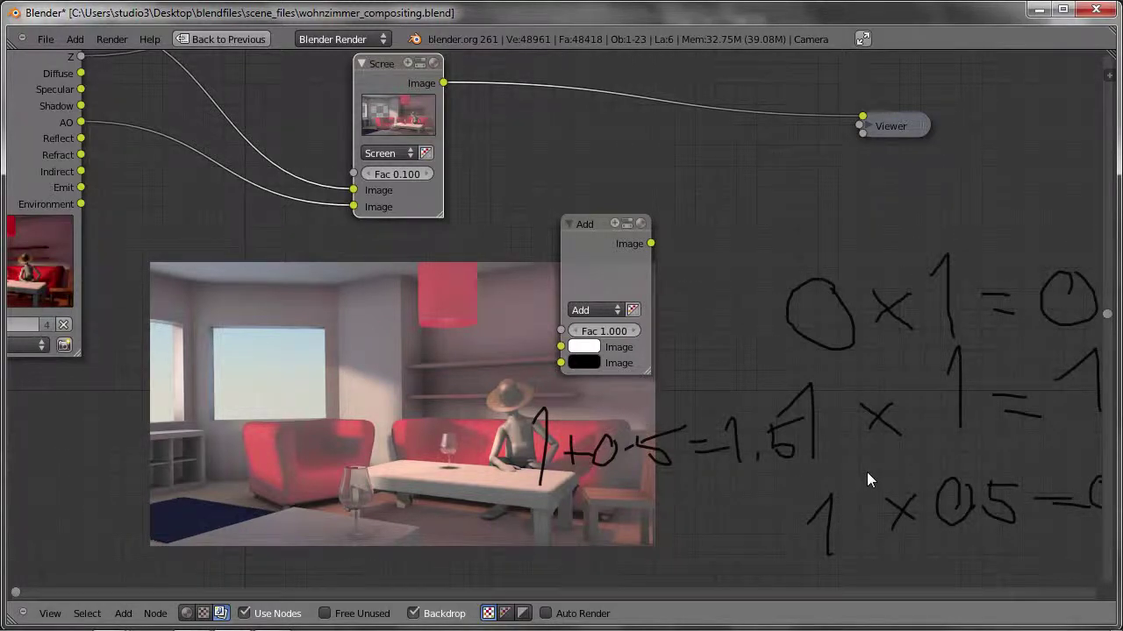
pyautogui.press('n')
pyautogui.click(1087, 203)
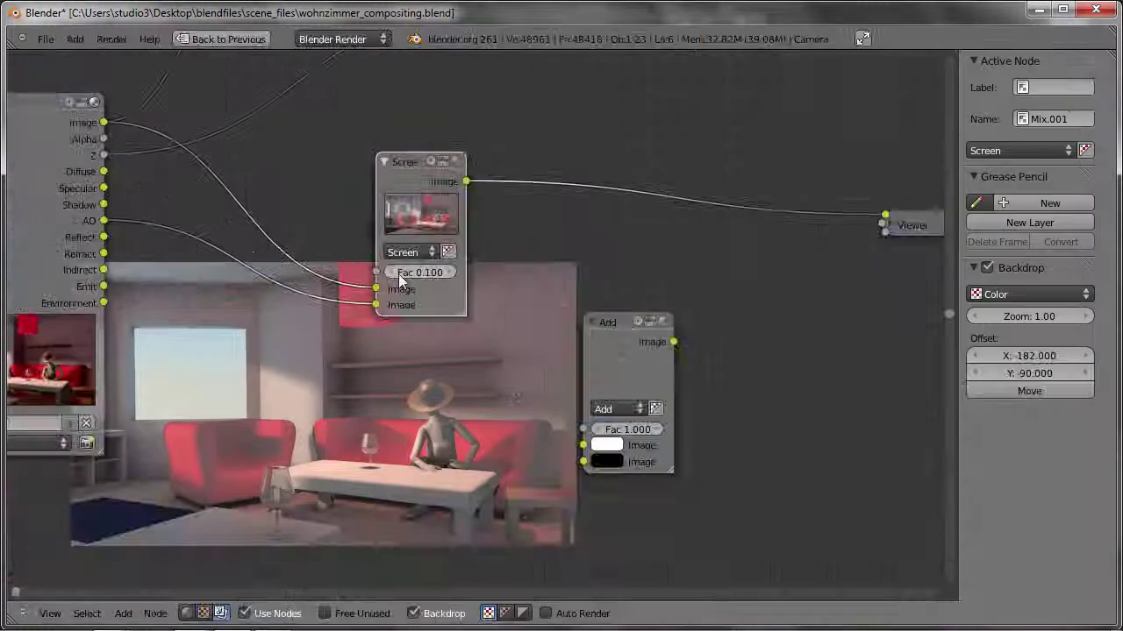
# - Switch the Screen node back to Multiply and delete the unused Add node
pyautogui.click(508, 392)
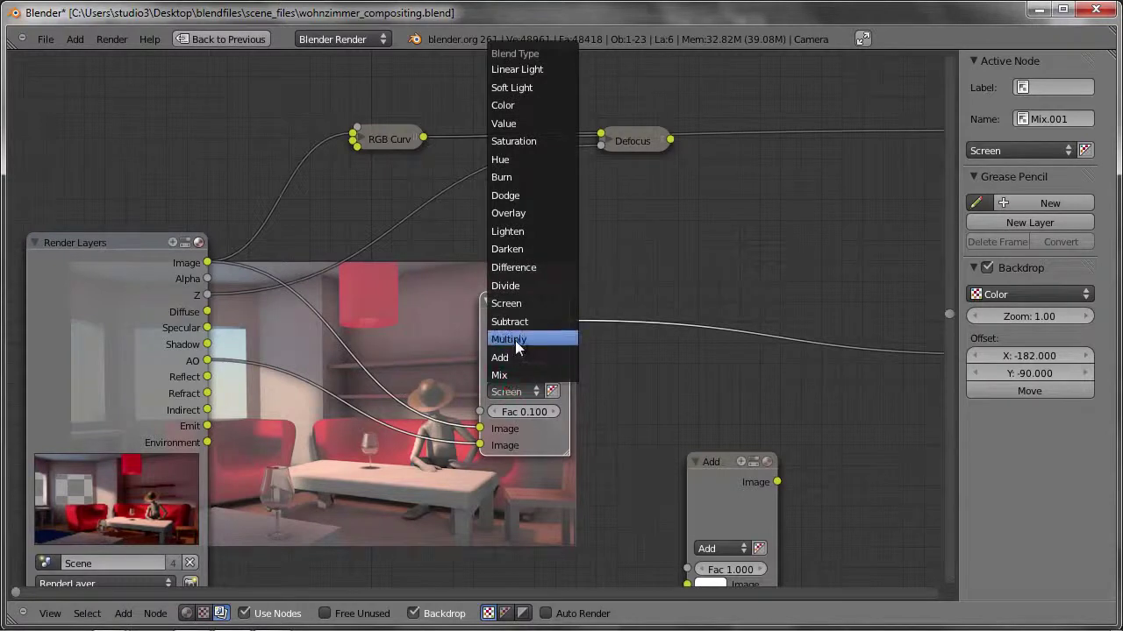
pyautogui.click(515, 340)
pyautogui.click(710, 505)
pyautogui.press('x')
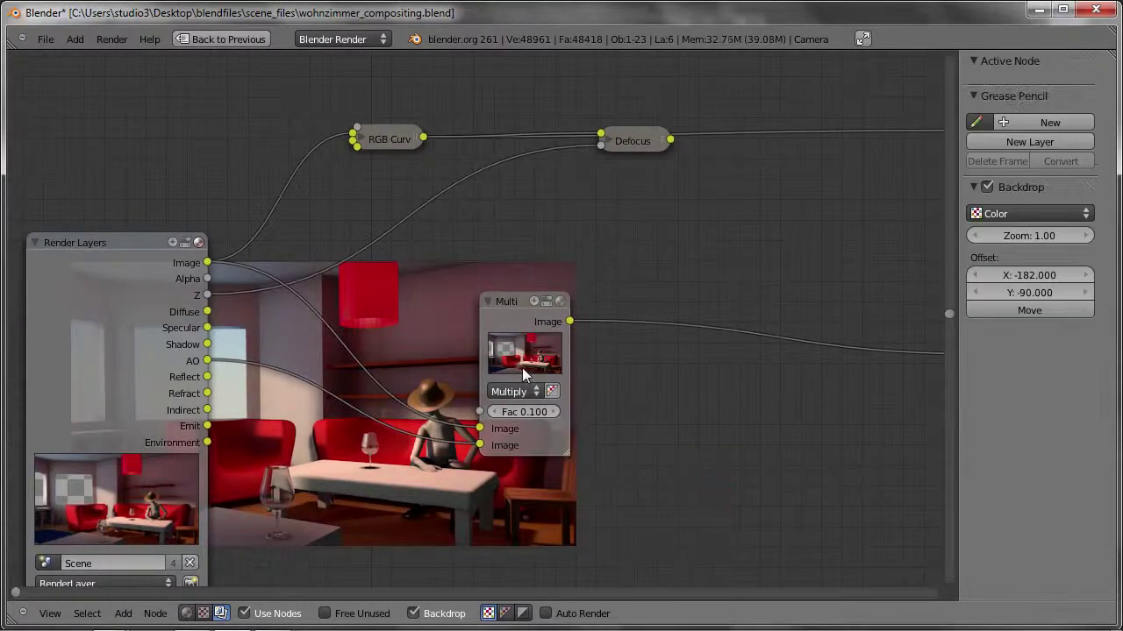
# - Rearrange the tree: Multiply node up-left, RGB Curves and Defocus further right, previewing RGB Curves
pyautogui.click(522, 374)
pyautogui.scroll(-3, 522, 375)
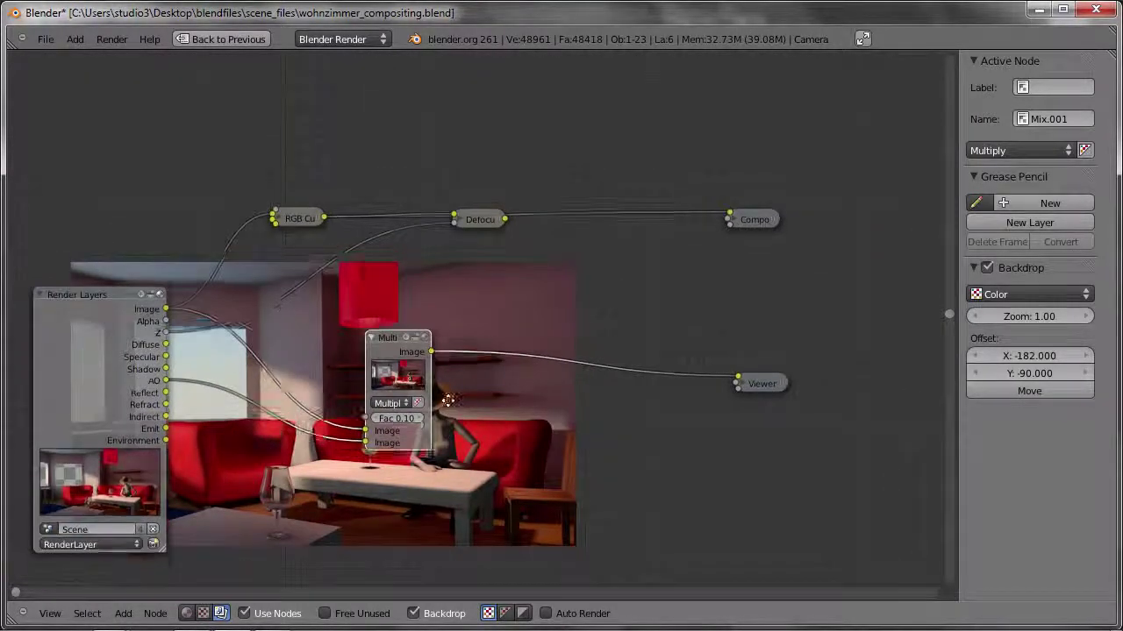
pyautogui.moveTo(447, 400); pyautogui.dragTo(447, 328, button='middle')
pyautogui.moveTo(420, 294); pyautogui.dragTo(335, 268)
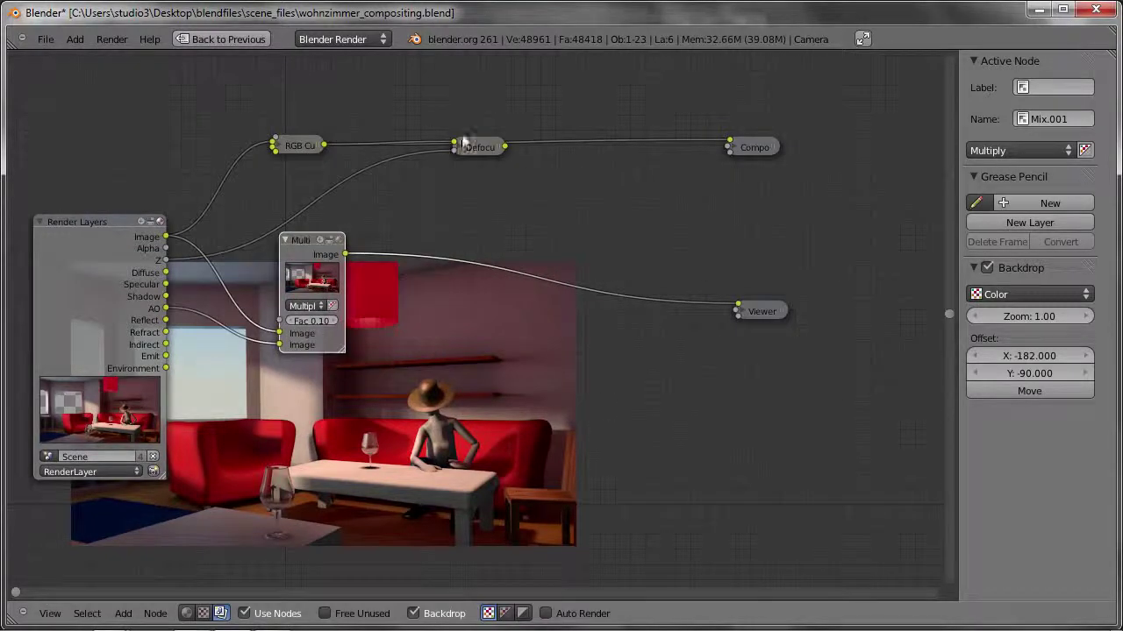
pyautogui.moveTo(274, 112); pyautogui.dragTo(511, 189)
pyautogui.press('g')
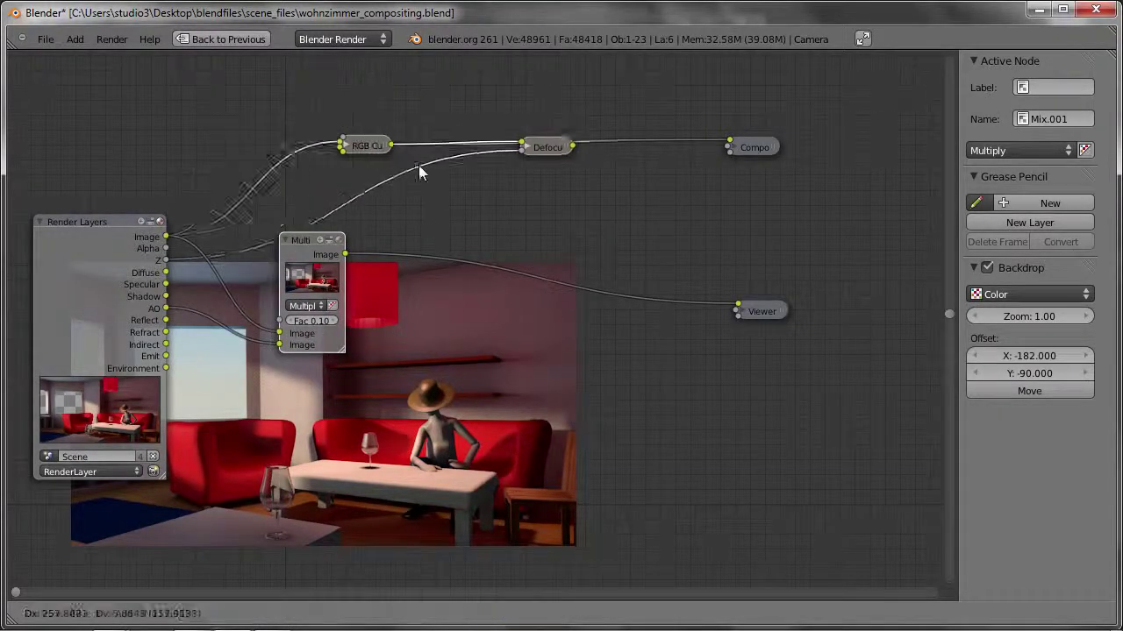
pyautogui.click(503, 176)
pyautogui.moveTo(298, 255); pyautogui.dragTo(250, 241)
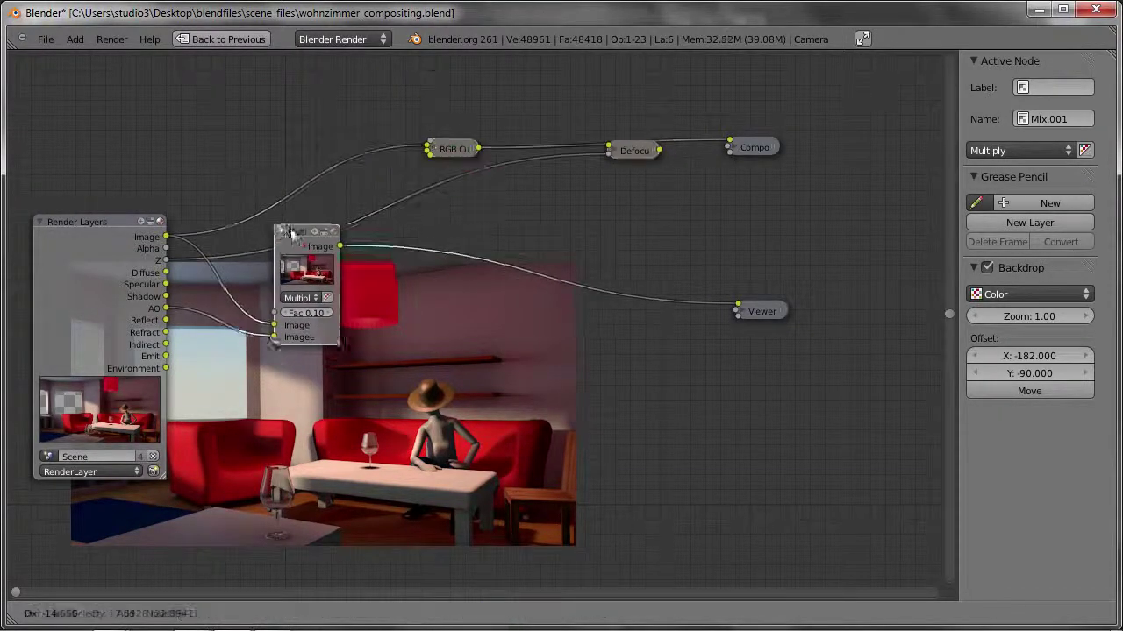
pyautogui.keyDown('ctrl'); pyautogui.keyDown('shift'); pyautogui.click(453, 147); pyautogui.keyUp('shift'); pyautogui.keyUp('ctrl')
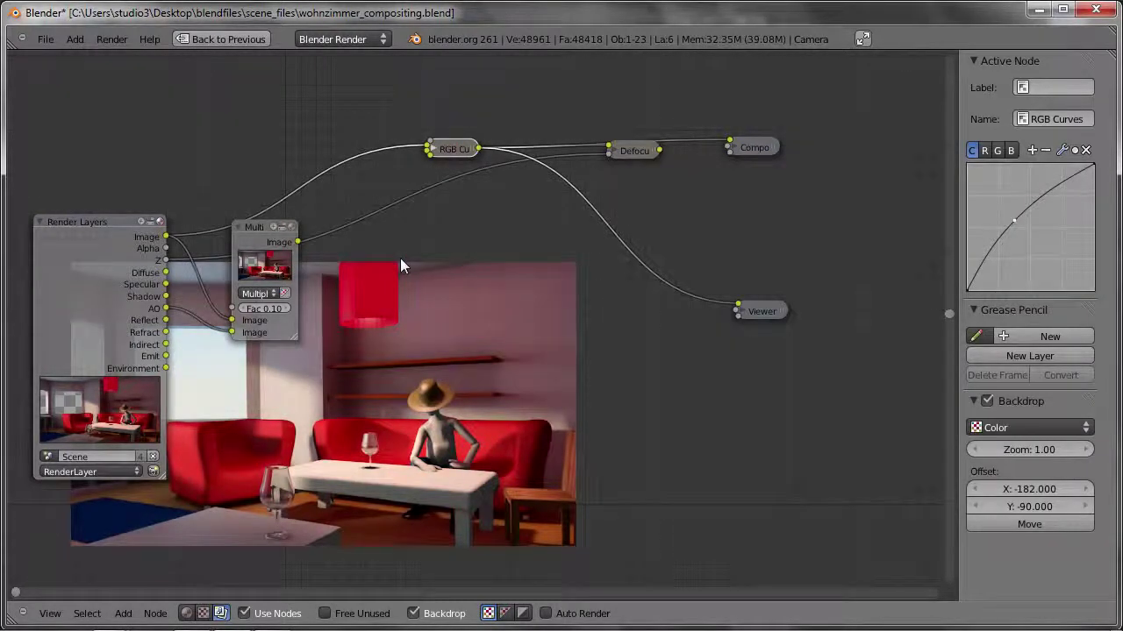
# - Collapse the Multiply node, cut the Image–RGB Curves link and feed Multiply into RGB Curves
pyautogui.click(251, 230)
pyautogui.click(238, 227)
pyautogui.moveTo(240, 229); pyautogui.dragTo(245, 280)
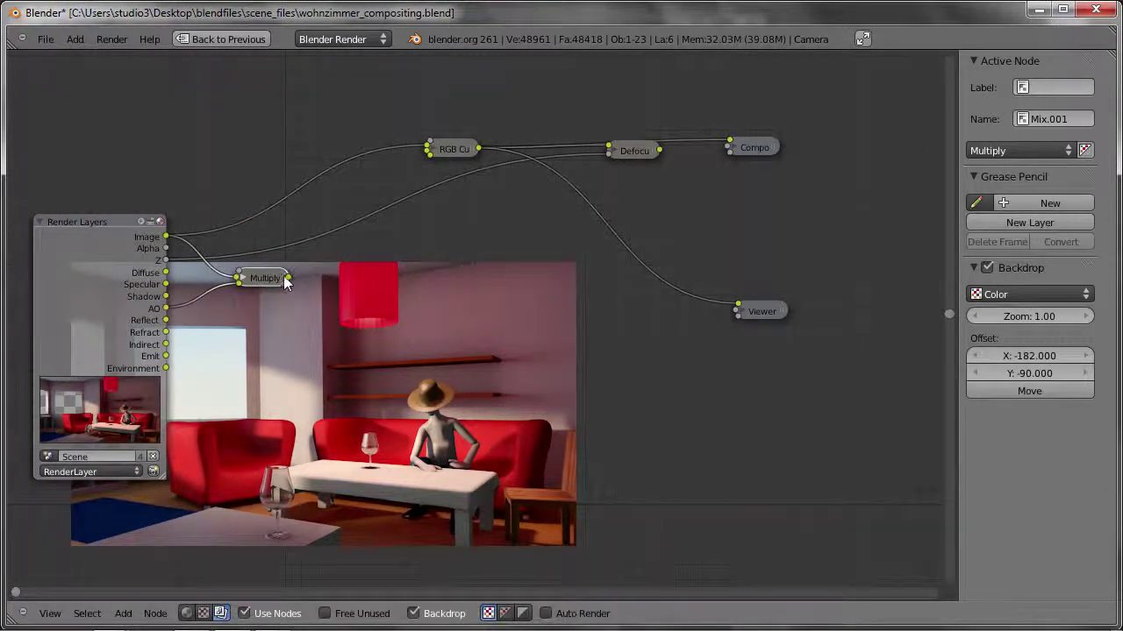
pyautogui.scroll(2, 374, 212)
pyautogui.keyDown('ctrl'); pyautogui.moveTo(303, 119); pyautogui.dragTo(334, 191, button='right'); pyautogui.keyUp('ctrl')
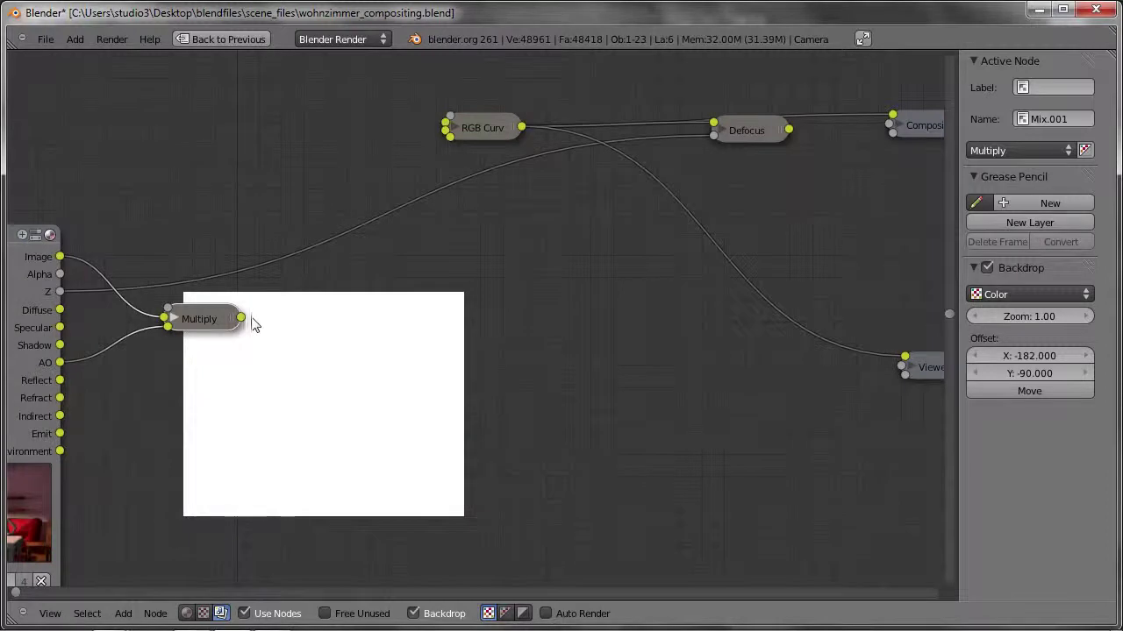
pyautogui.moveTo(220, 318)
pyautogui.mouseDown()
pyautogui.moveTo(213, 309)
pyautogui.moveTo(447, 127)
pyautogui.mouseUp()
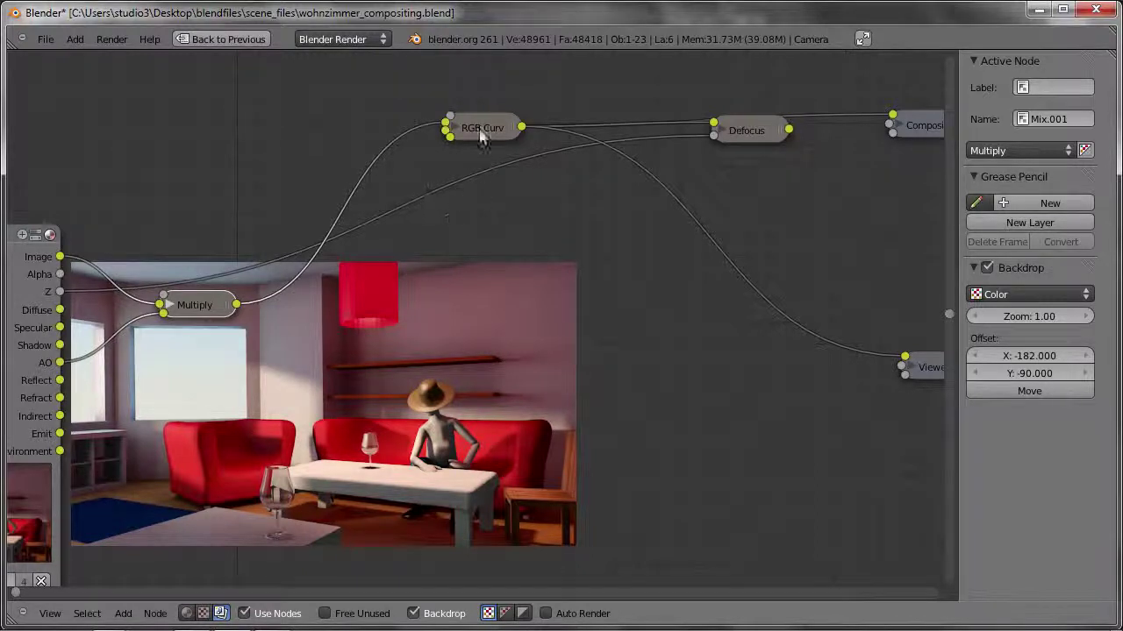
pyautogui.click(481, 127)
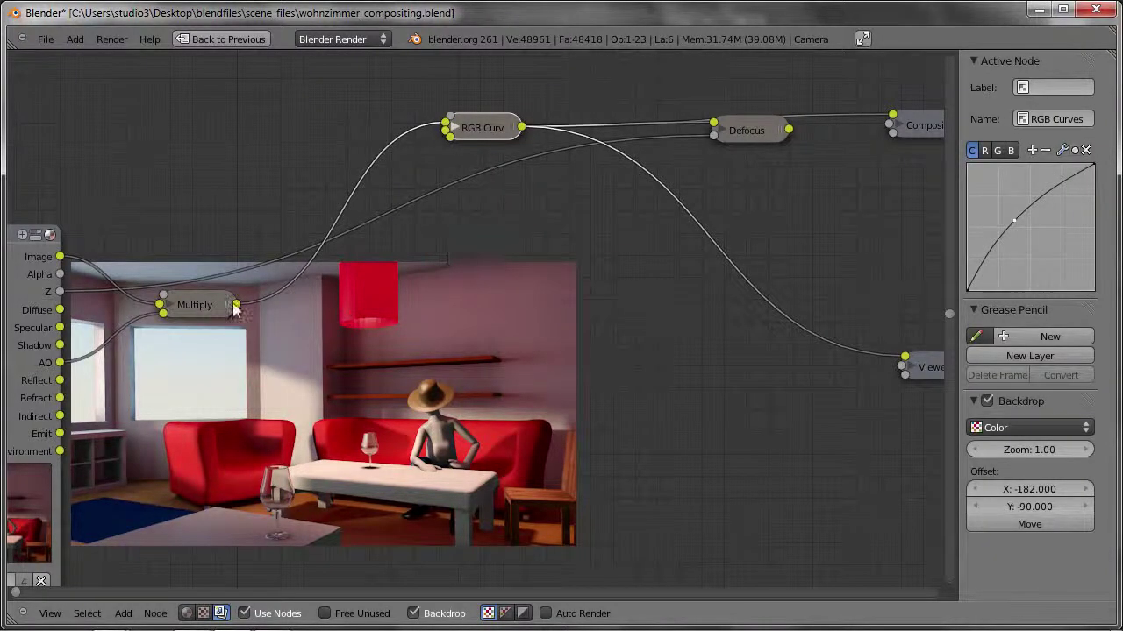
pyautogui.keyDown('ctrl'); pyautogui.keyDown('shift'); pyautogui.click(196, 312); pyautogui.keyUp('shift'); pyautogui.keyUp('ctrl')
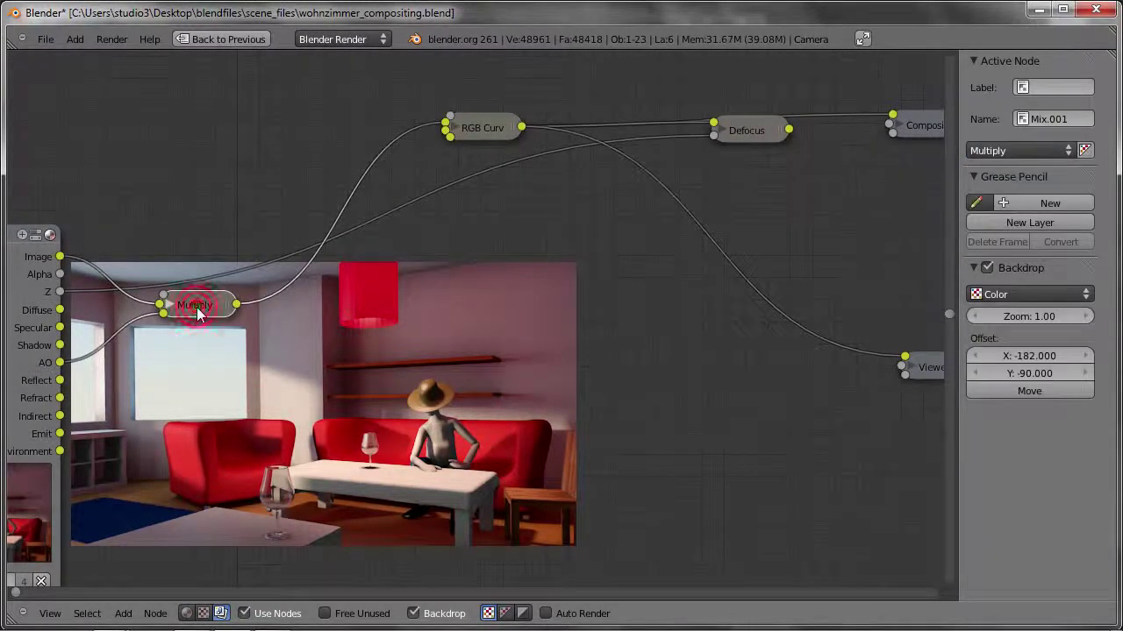
# - Expand the Defocus node and set its fStop to 22, then to 30
pyautogui.keyDown('ctrl'); pyautogui.keyDown('shift'); pyautogui.click(750, 130); pyautogui.keyUp('shift'); pyautogui.keyUp('ctrl')
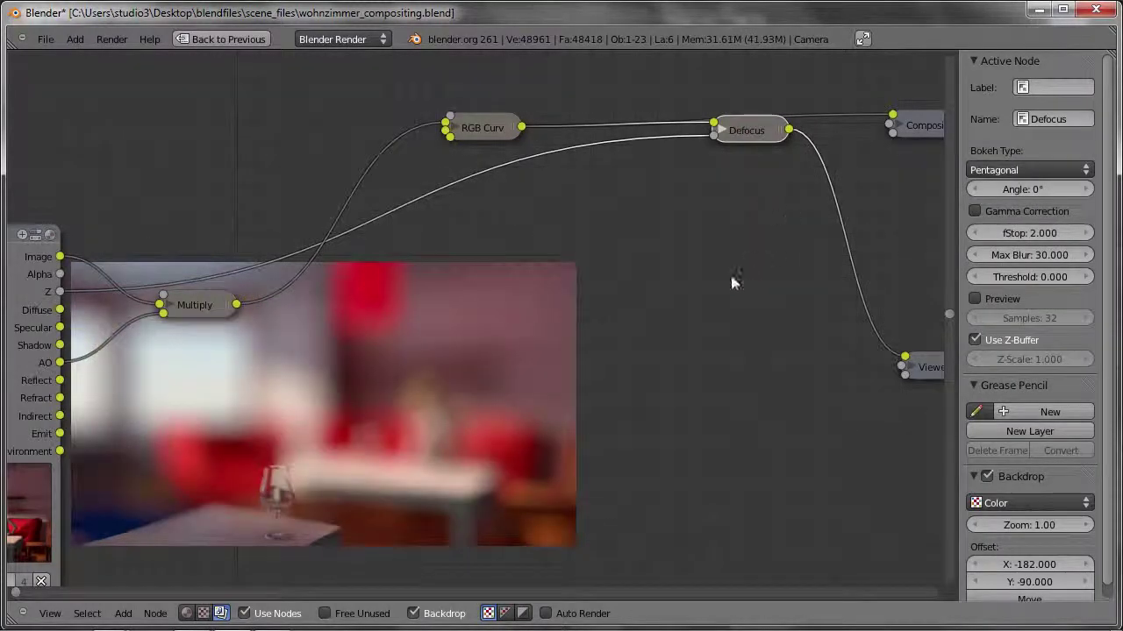
pyautogui.click(731, 127)
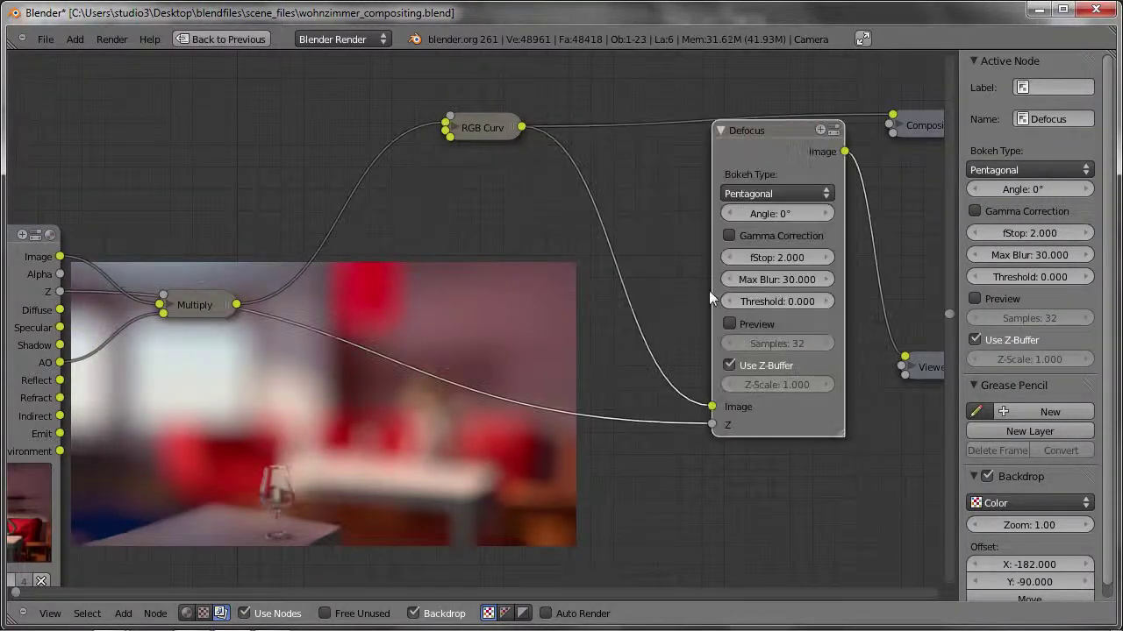
pyautogui.click(770, 258)
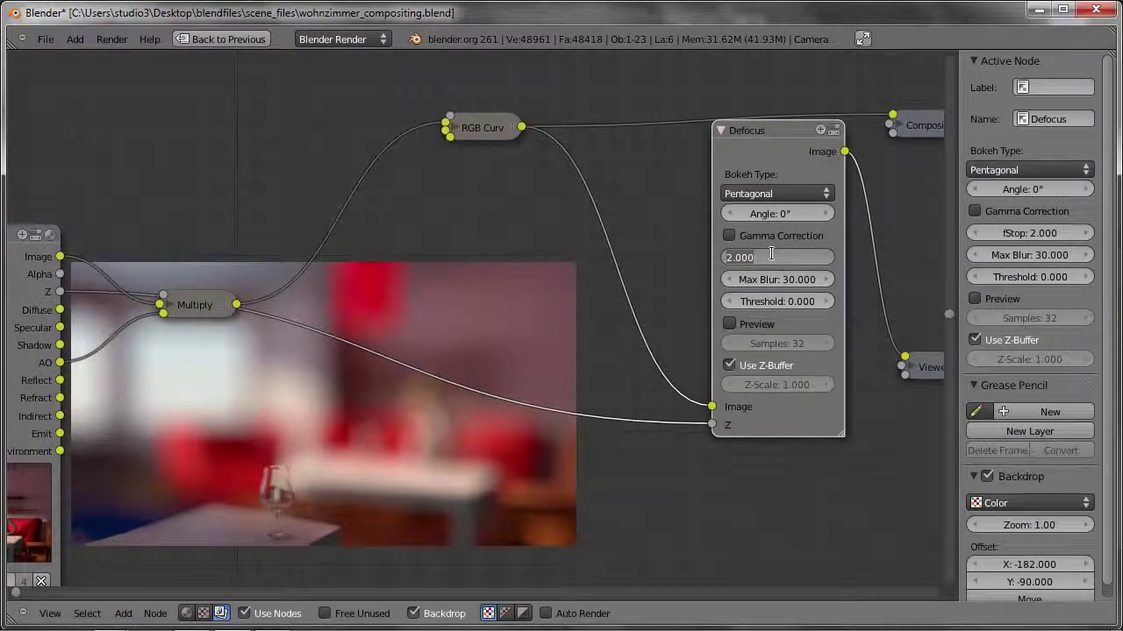
pyautogui.write('22')
pyautogui.press('Return')
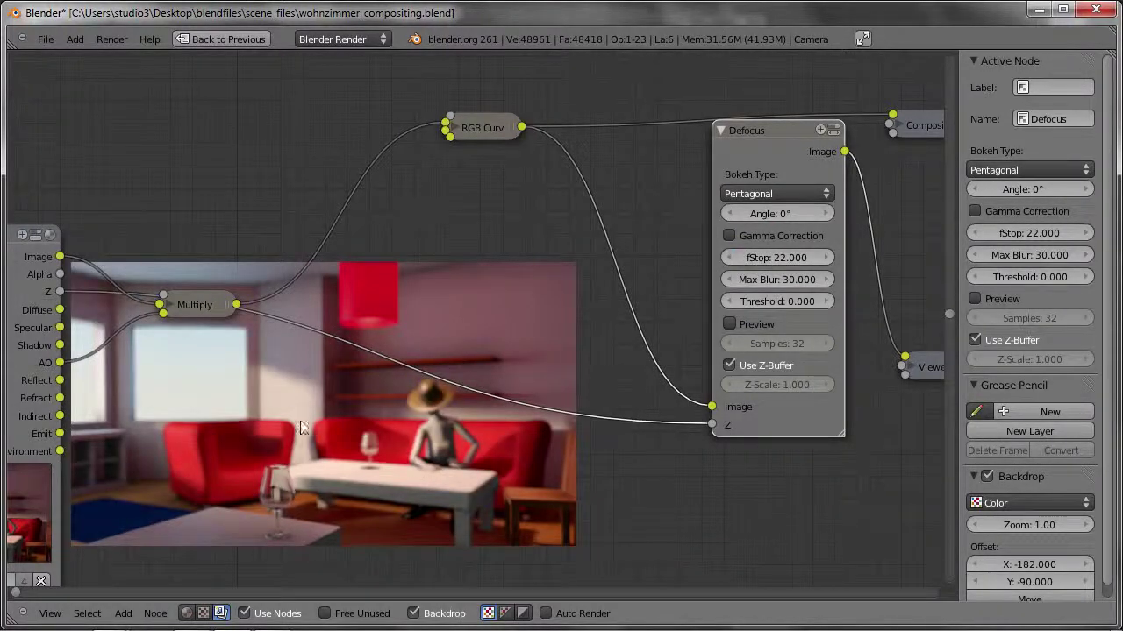
pyautogui.click(786, 257)
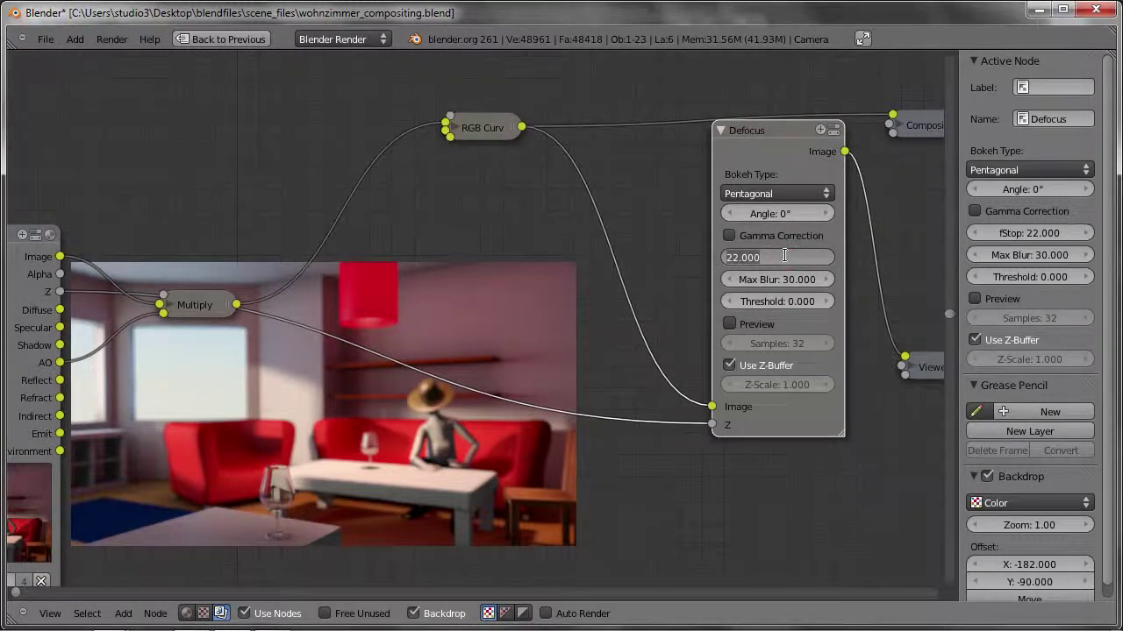
pyautogui.write('30')
pyautogui.press('Return')
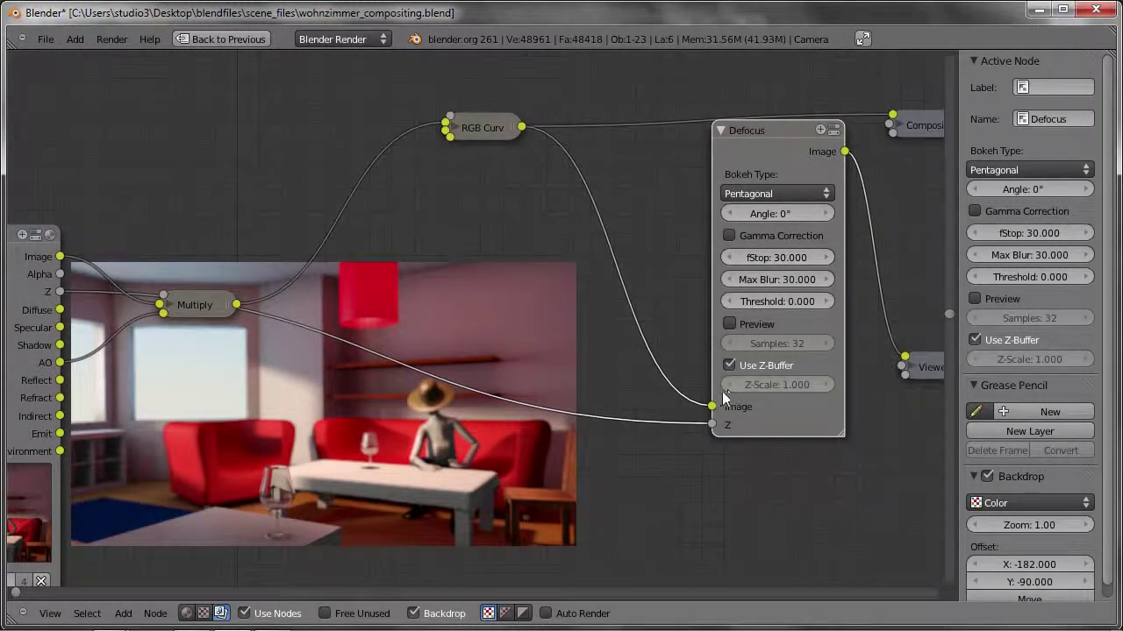
# - Hide the sidebar, collapse Defocus, and arrange it between RGB Curves and the Viewer
pyautogui.press('n')
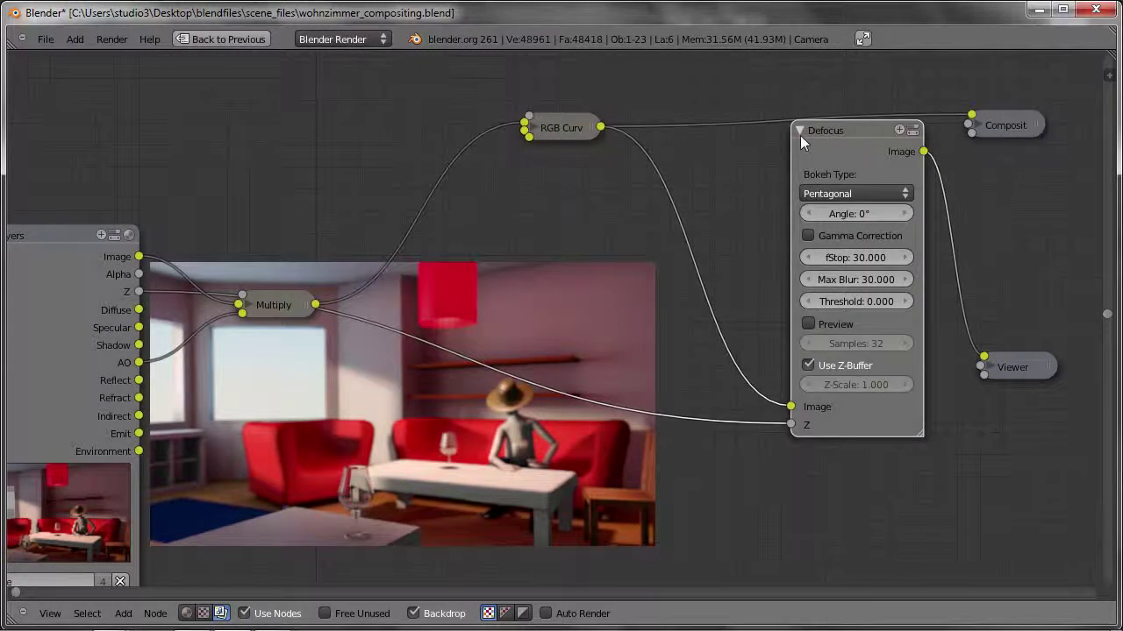
pyautogui.click(800, 130)
pyautogui.moveTo(814, 128); pyautogui.dragTo(664, 221)
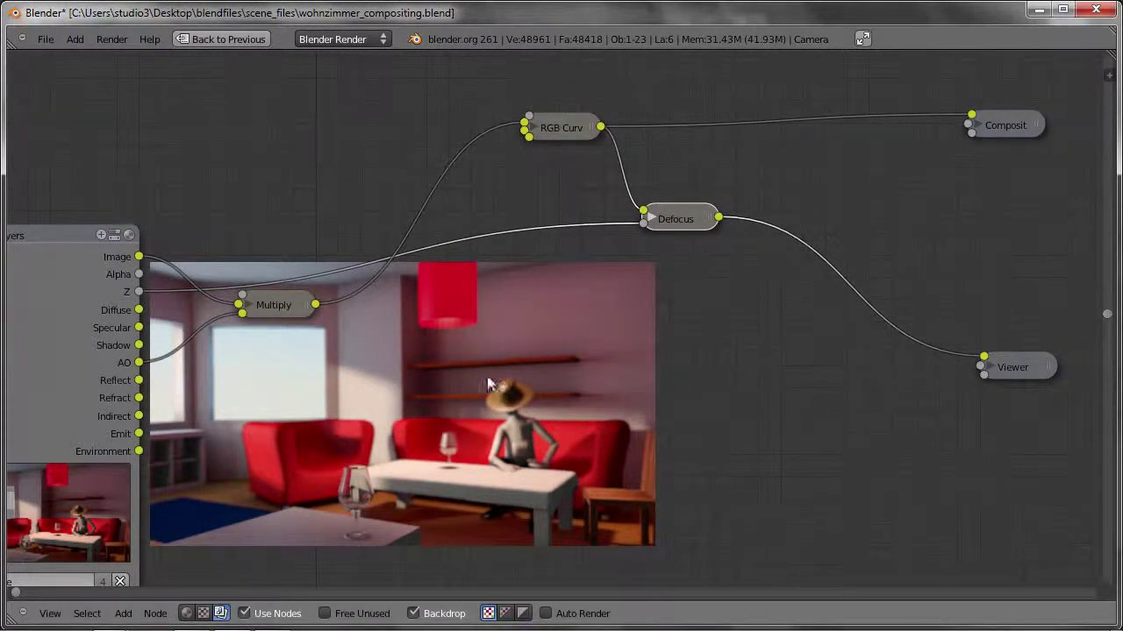
pyautogui.moveTo(693, 226); pyautogui.dragTo(686, 268)
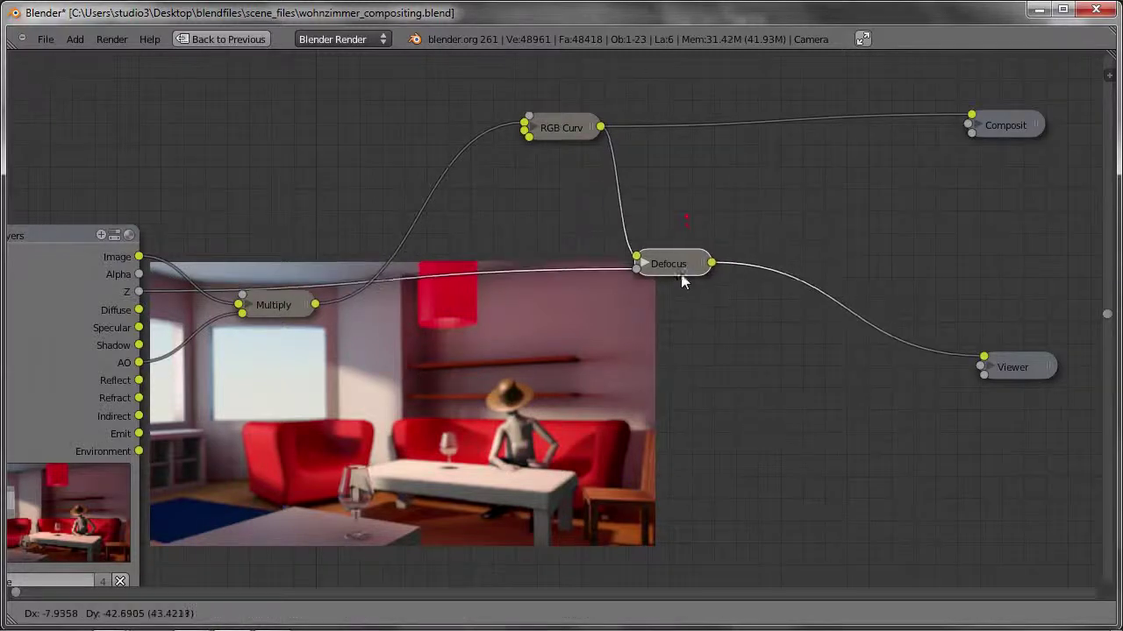
pyautogui.moveTo(682, 321); pyautogui.dragTo(644, 295, button='middle')
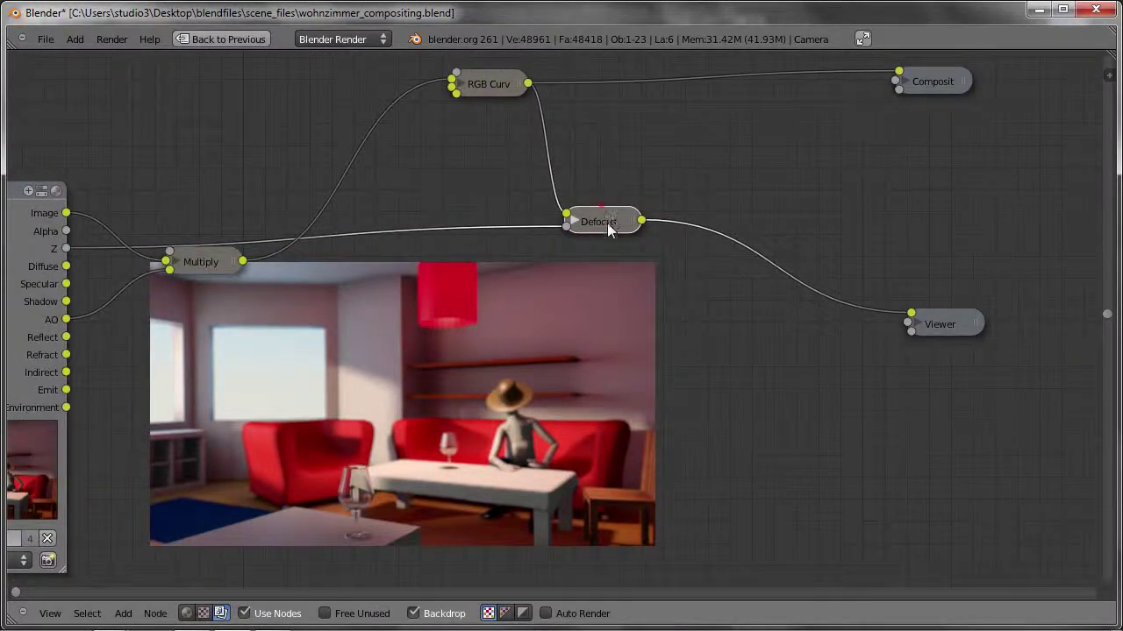
pyautogui.moveTo(607, 222); pyautogui.dragTo(611, 241)
pyautogui.moveTo(943, 323); pyautogui.dragTo(1030, 281)
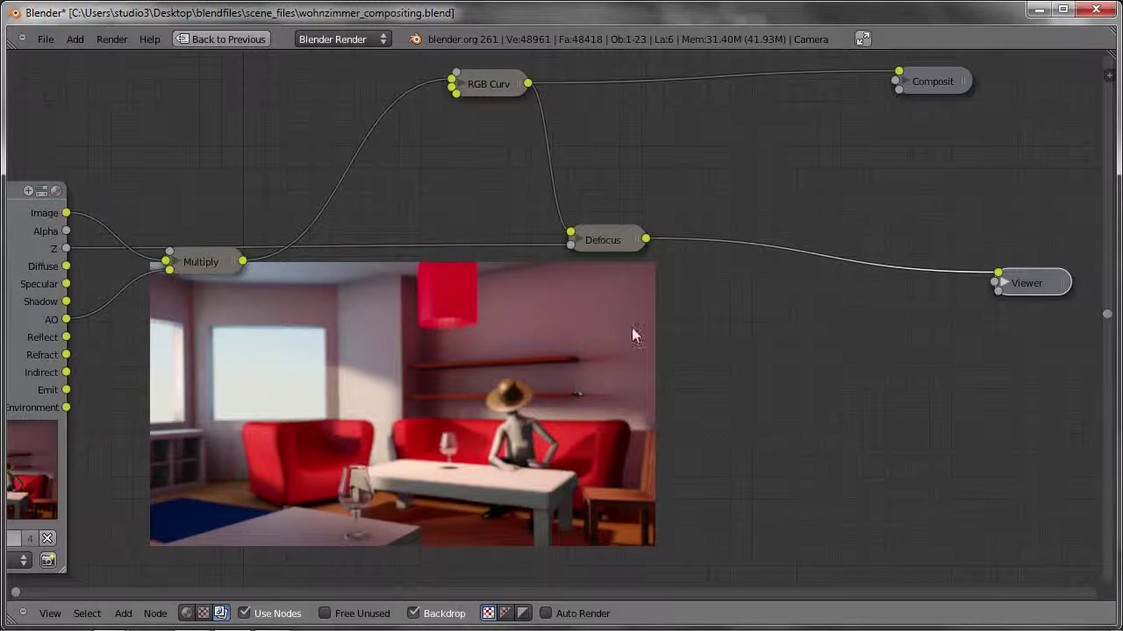
# - Insert a Mix node on the Defocus–Viewer link and set its blend mode to Screen
pyautogui.hotkey('shift', 'a')
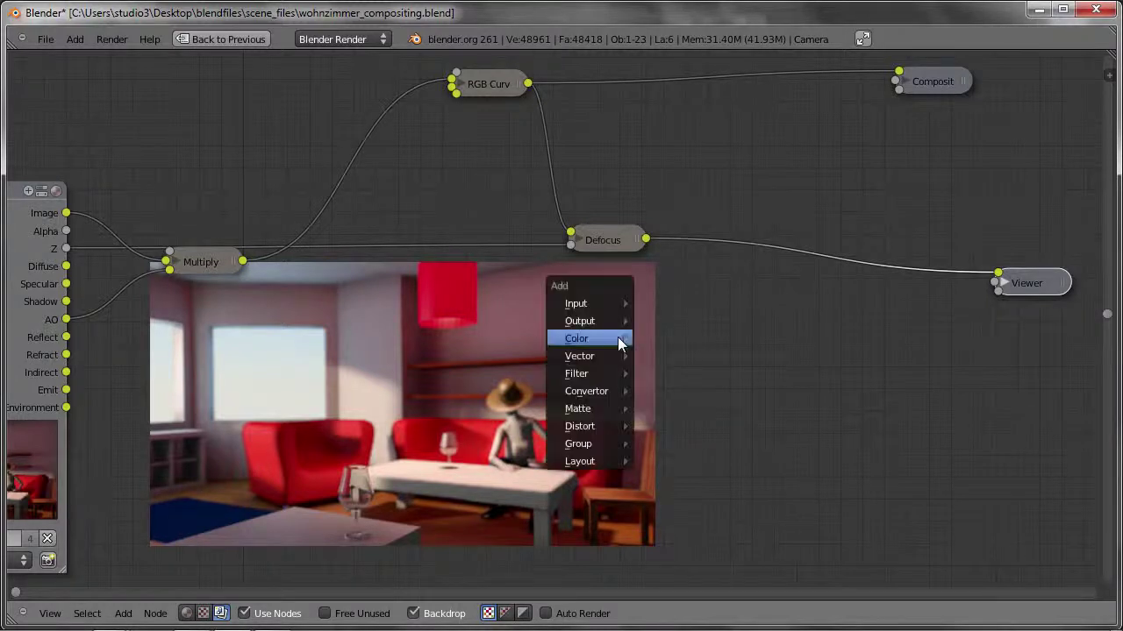
pyautogui.click(676, 356)
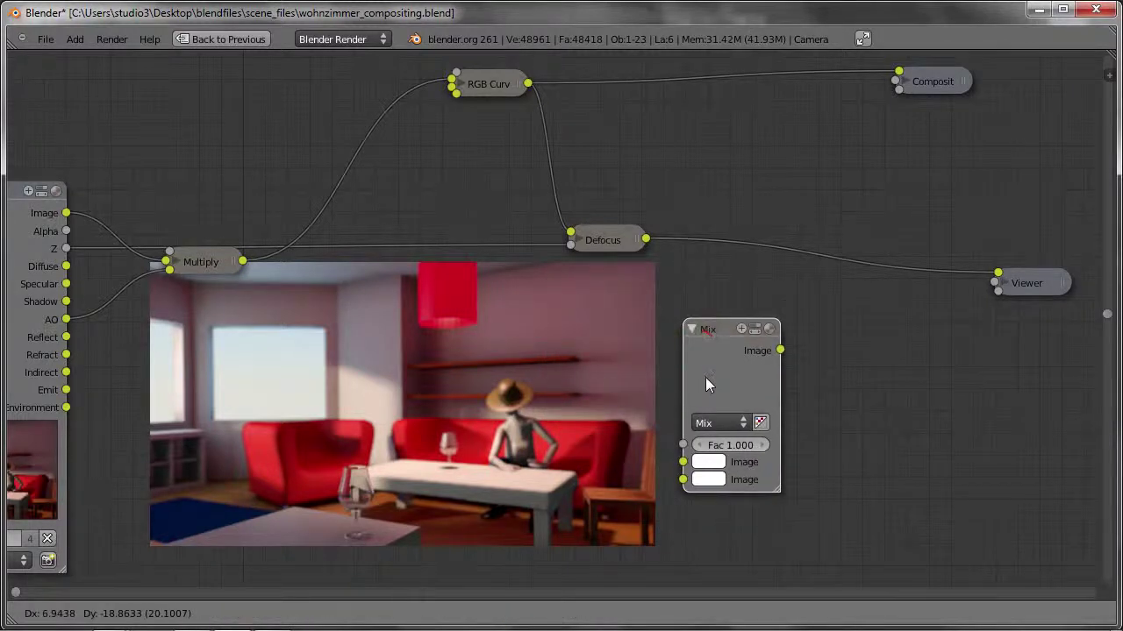
pyautogui.click(745, 246)
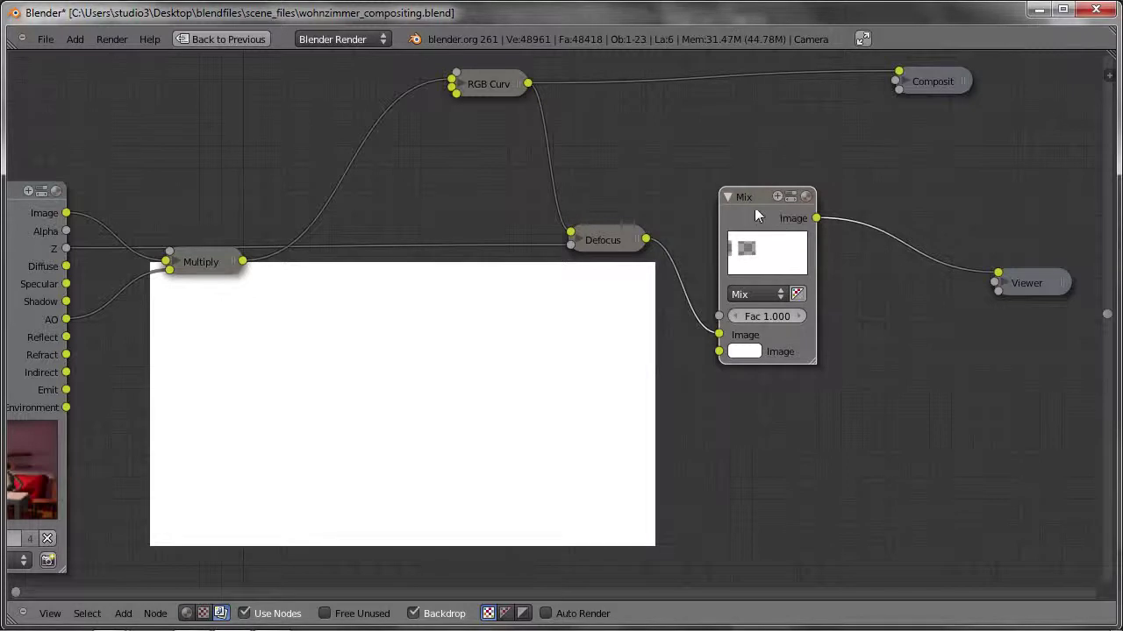
pyautogui.moveTo(743, 214); pyautogui.dragTo(867, 199)
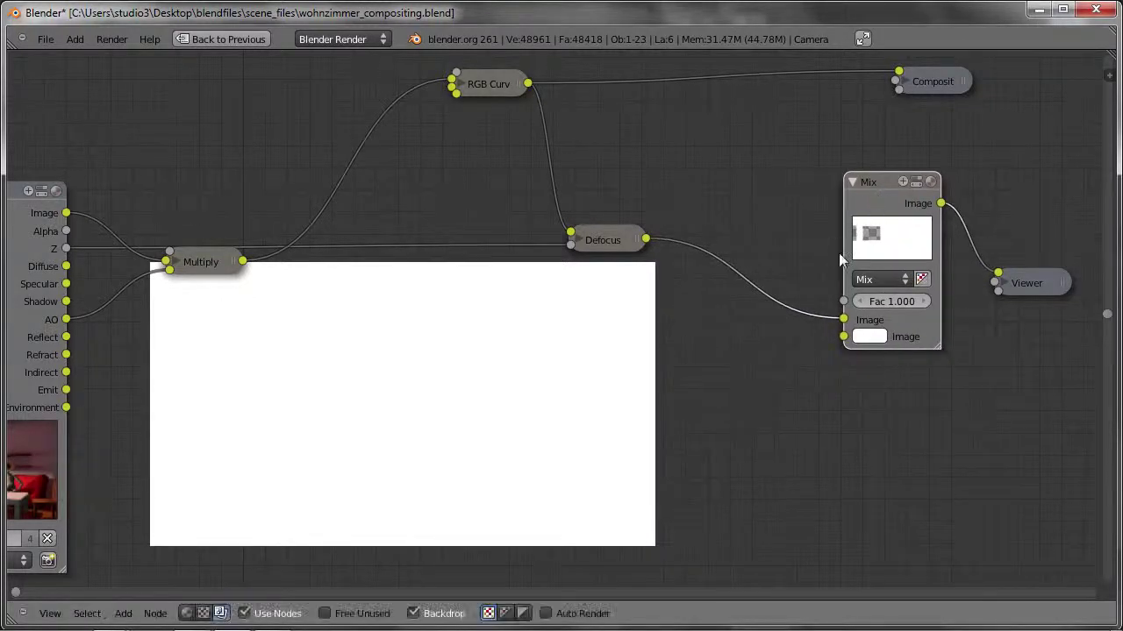
pyautogui.click(877, 274)
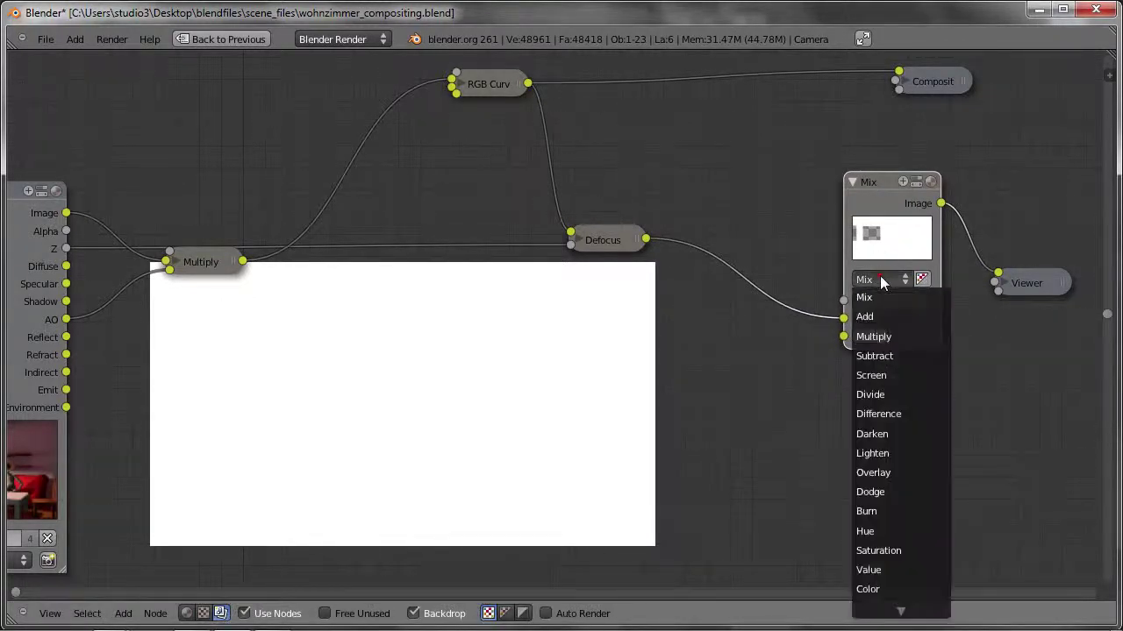
pyautogui.click(870, 370)
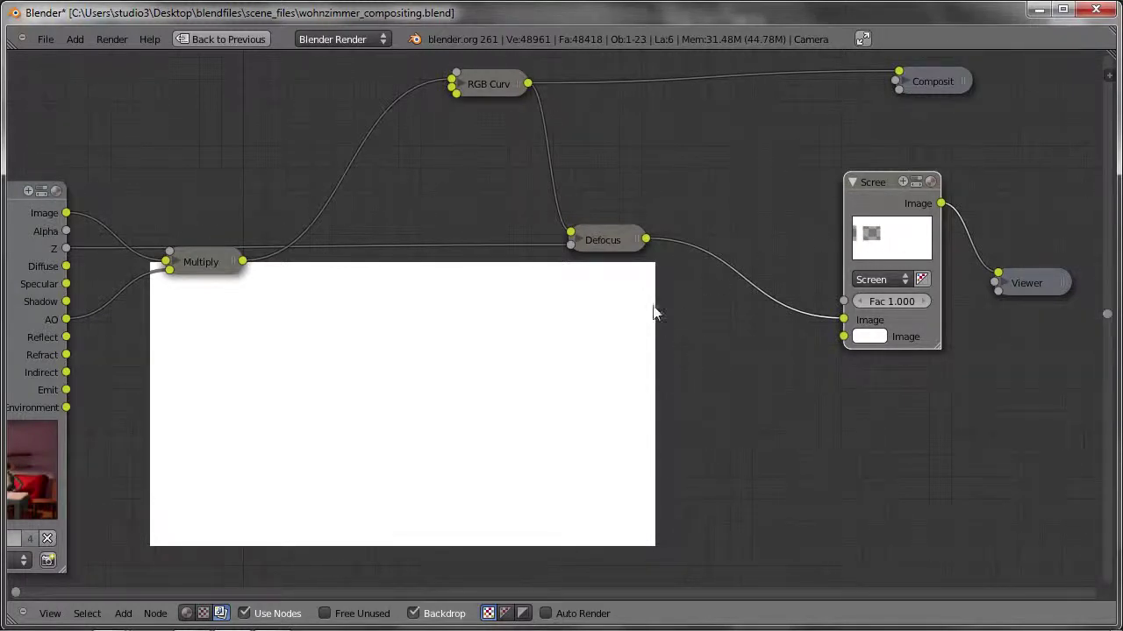
# - Feed Defocus into the Screen node's second Image input and move Screen and Viewer up-right
pyautogui.click(643, 244)
pyautogui.moveTo(645, 239); pyautogui.dragTo(843, 337)
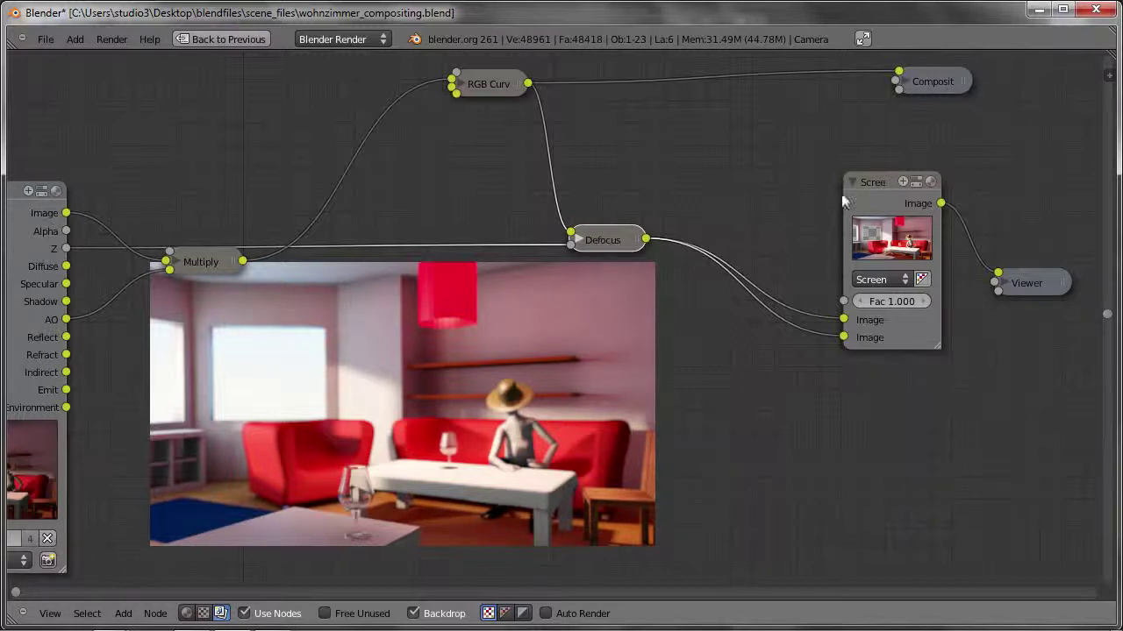
pyautogui.moveTo(849, 230); pyautogui.dragTo(763, 267, button='middle')
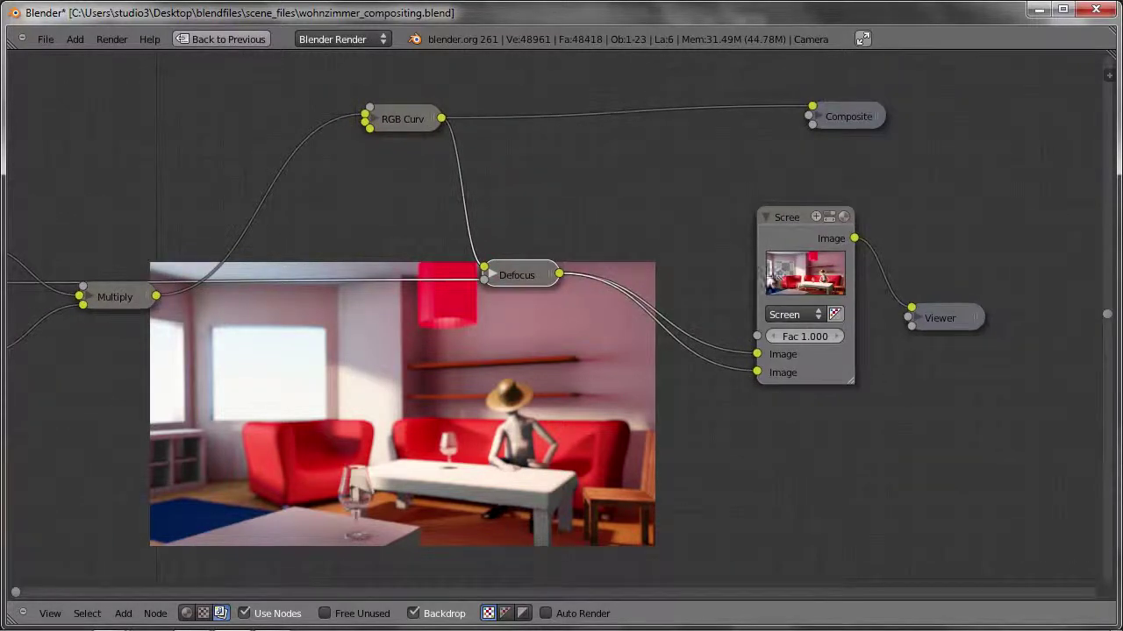
pyautogui.moveTo(732, 235); pyautogui.dragTo(958, 389)
pyautogui.press('g')
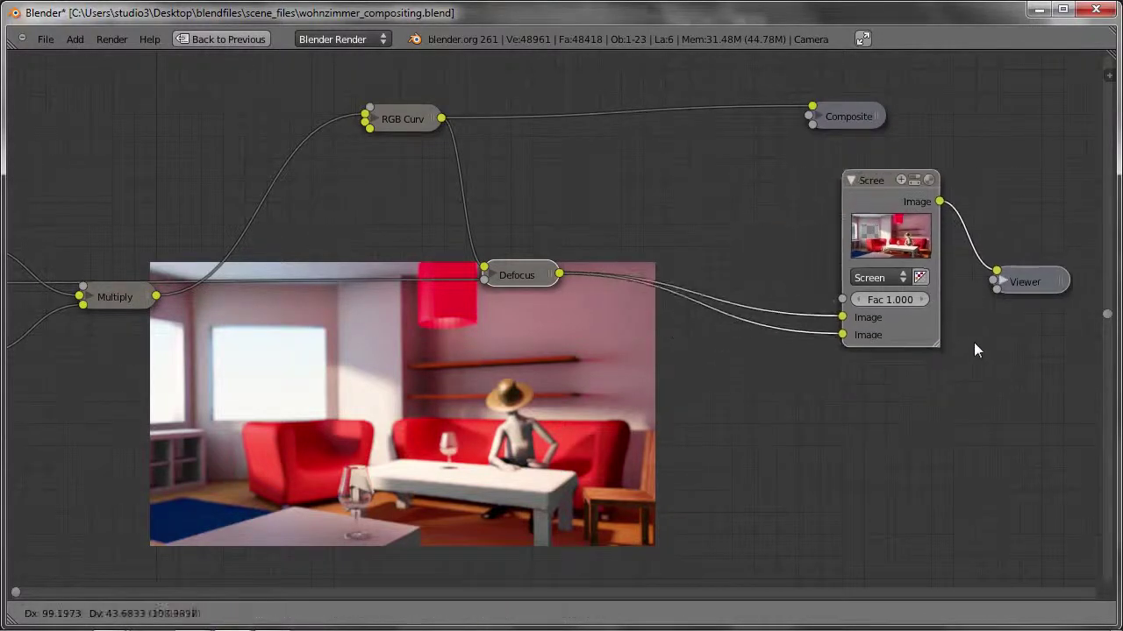
pyautogui.click(995, 300)
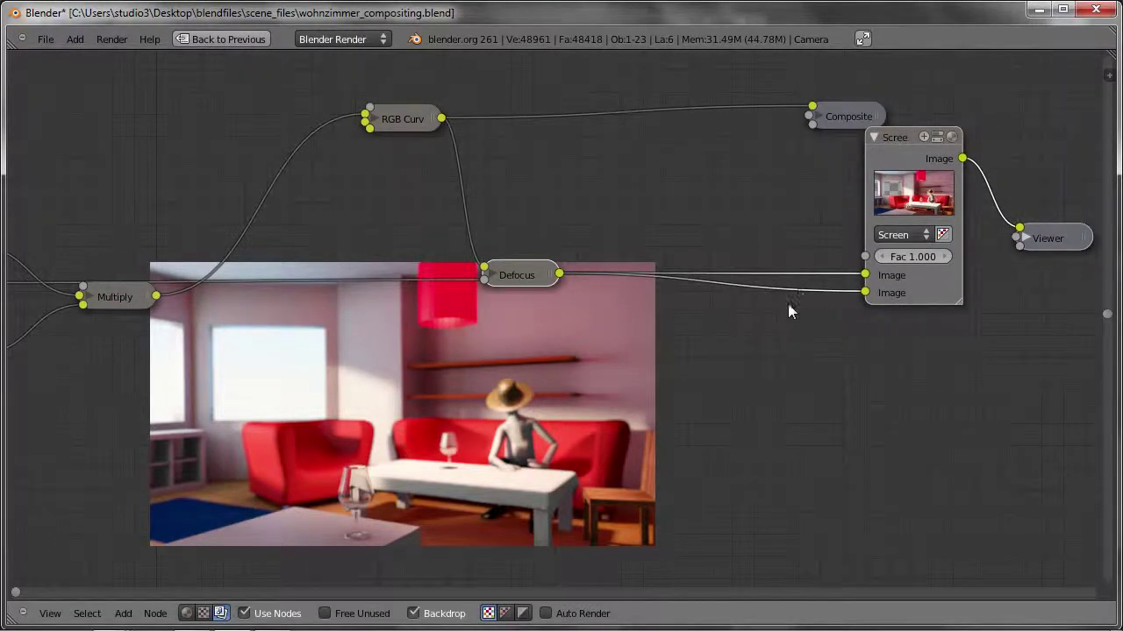
pyautogui.hotkey('shift', 'a')
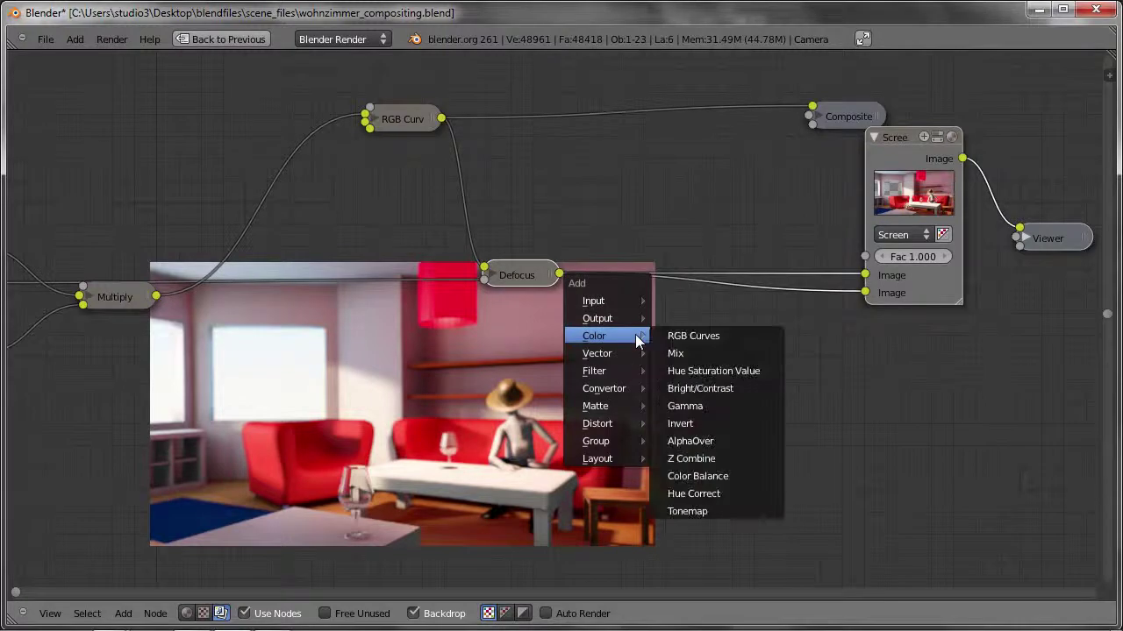
pyautogui.moveTo(594, 371)
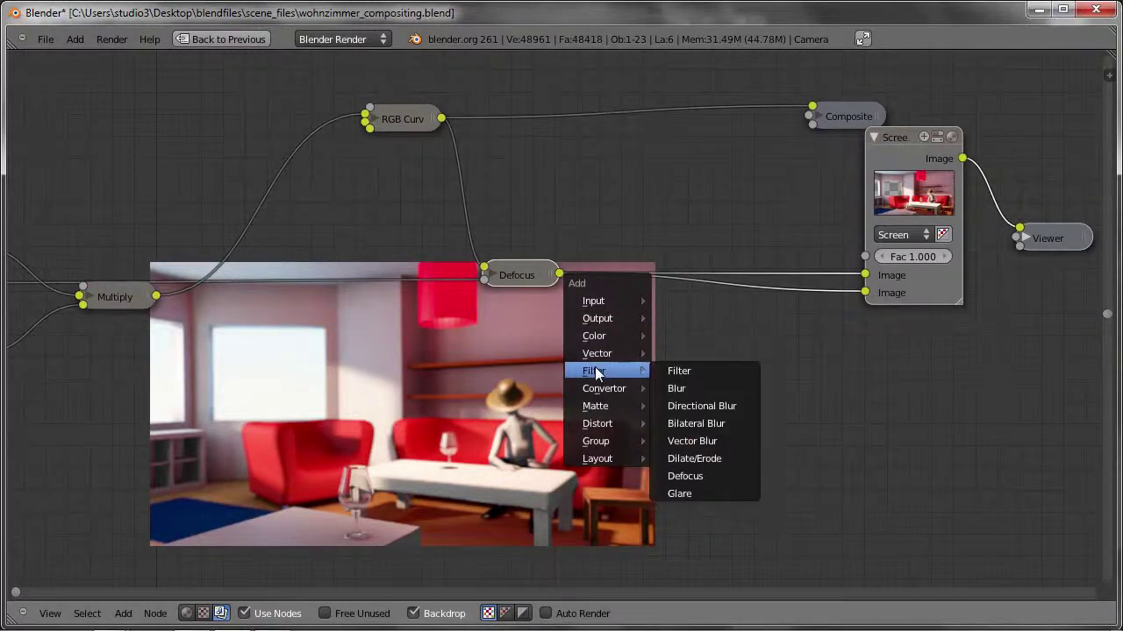
# - Insert a Fast Gaussian Blur node with X and Y size 30 between Defocus and Screen
pyautogui.click(677, 389)
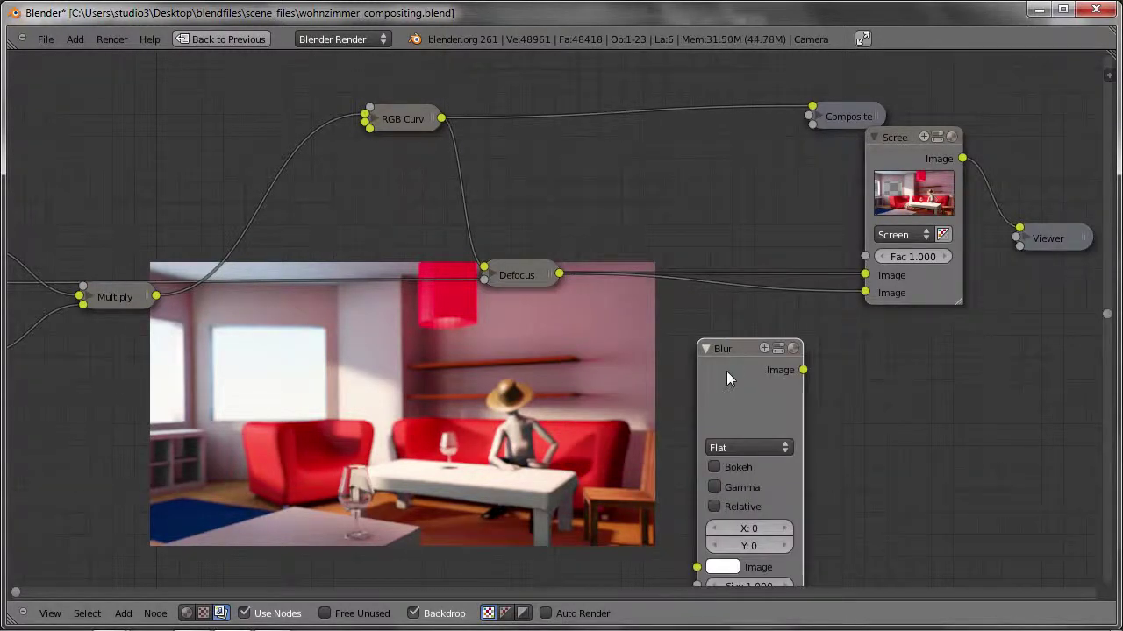
pyautogui.click(760, 316)
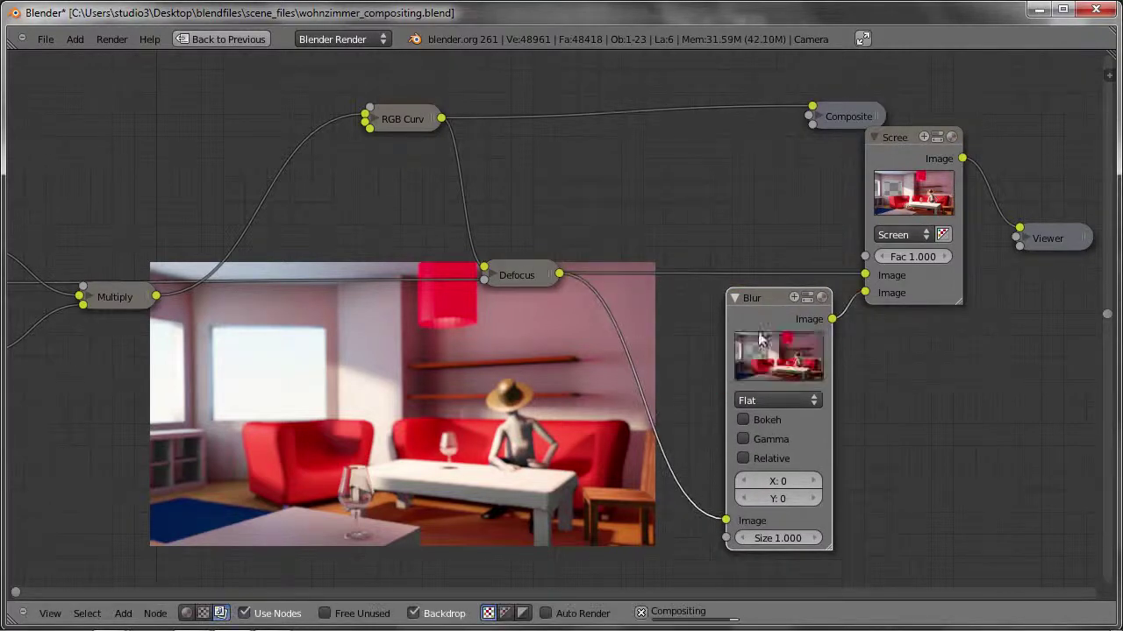
pyautogui.click(772, 400)
pyautogui.click(748, 284)
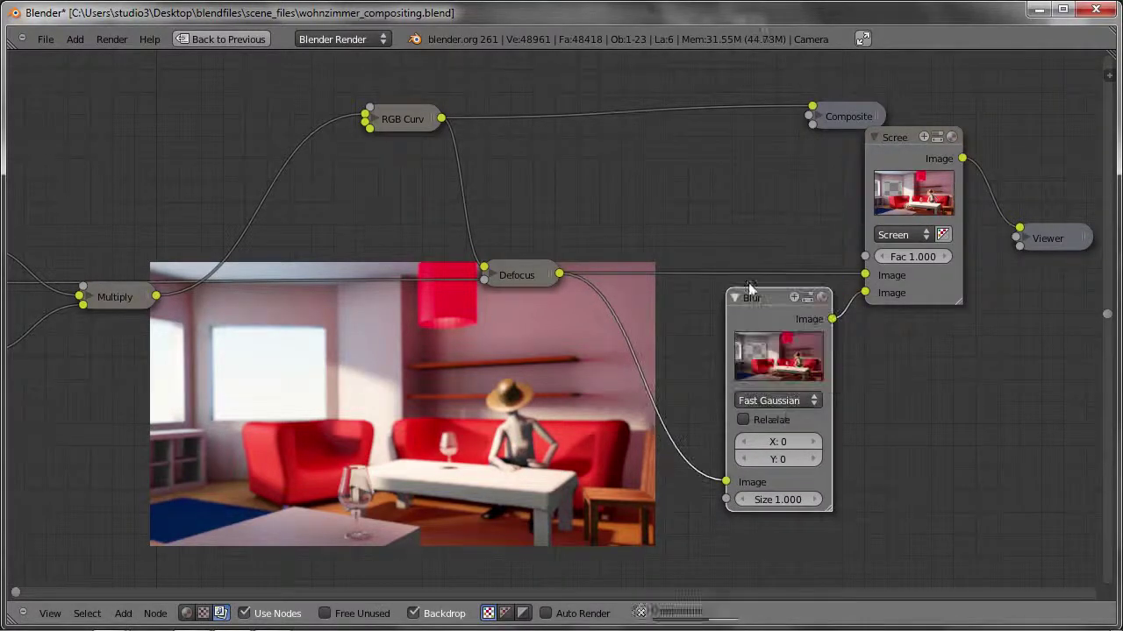
pyautogui.click(778, 442)
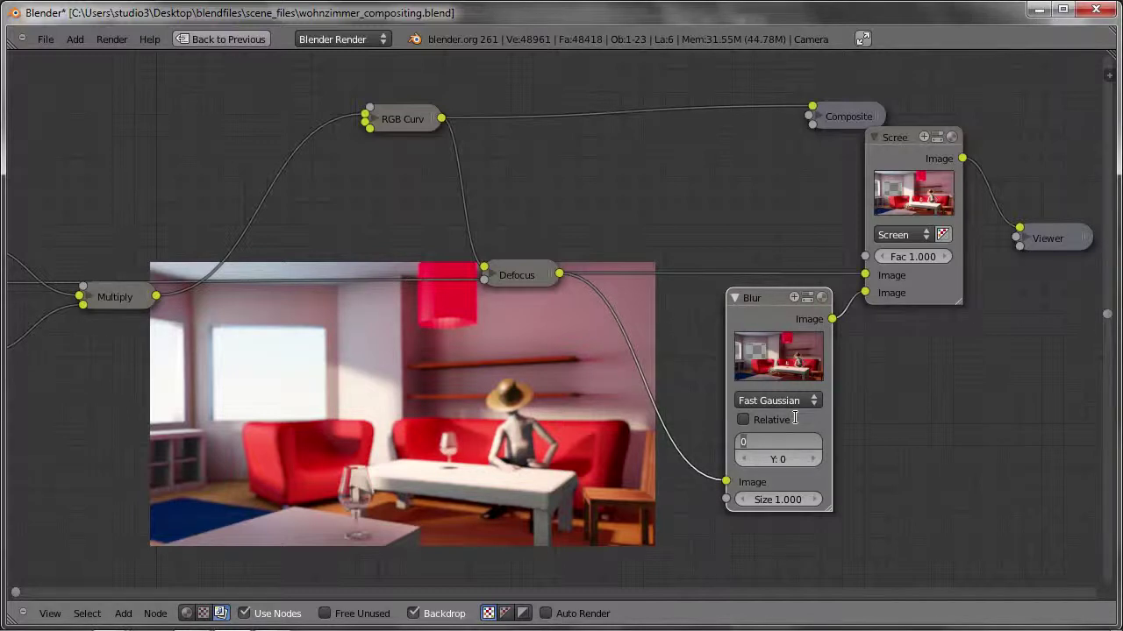
pyautogui.write('30')
pyautogui.press('Tab')
pyautogui.write('30')
pyautogui.press('Return')
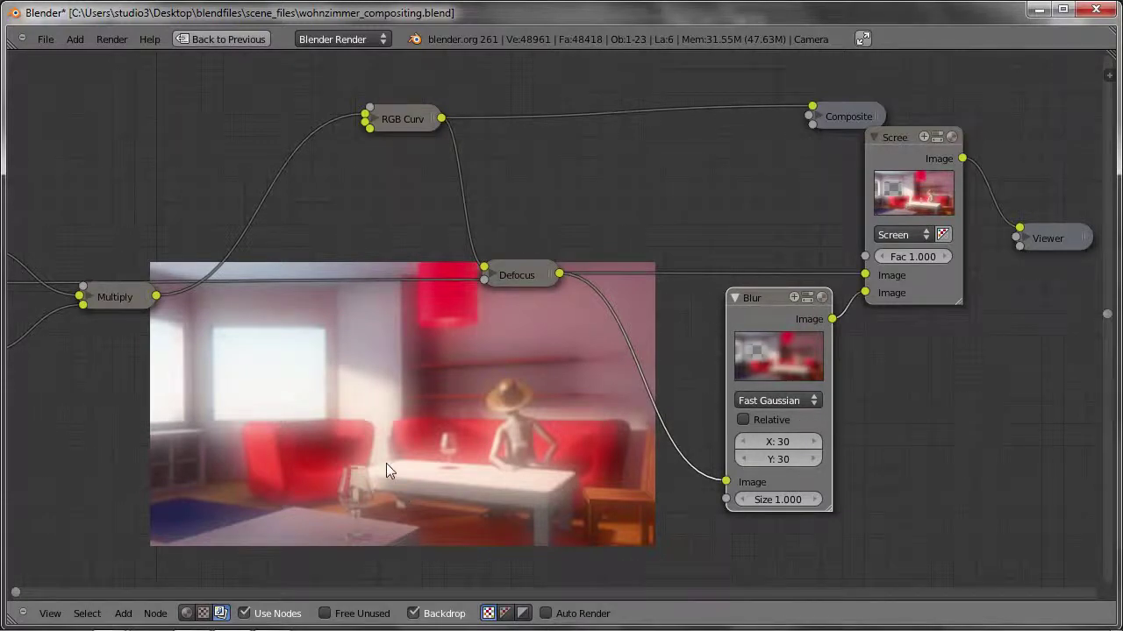
# - Compare the Blur, Defocus and Screen outputs in the backdrop
pyautogui.keyDown('ctrl'); pyautogui.keyDown('shift'); pyautogui.click(746, 318); pyautogui.keyUp('shift'); pyautogui.keyUp('ctrl')
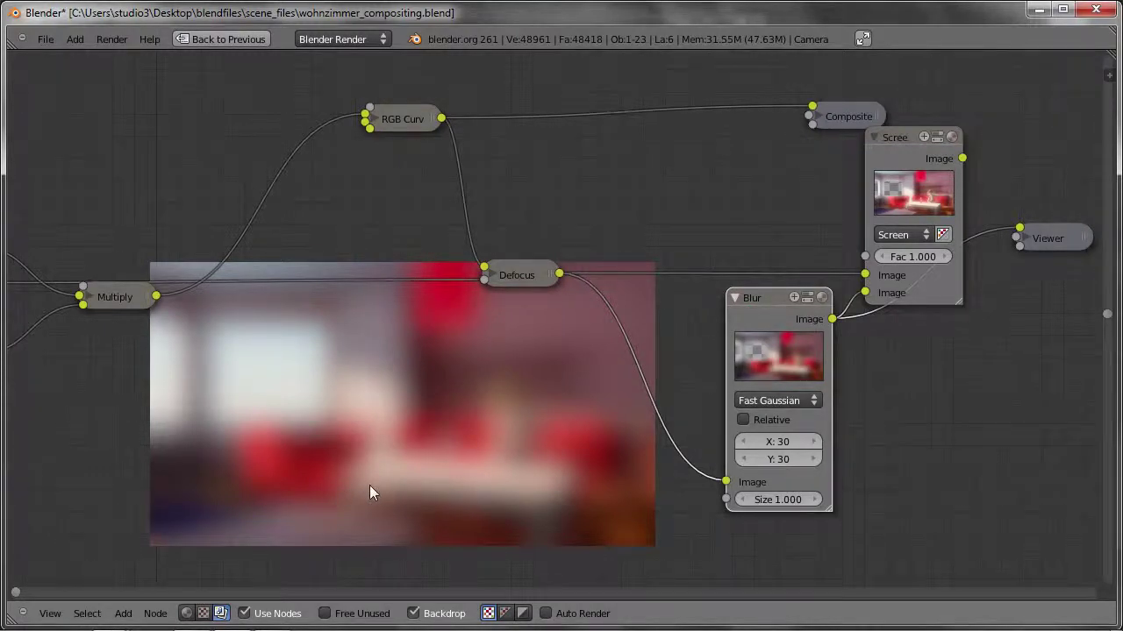
pyautogui.keyDown('ctrl'); pyautogui.keyDown('shift'); pyautogui.click(524, 273); pyautogui.keyUp('shift'); pyautogui.keyUp('ctrl')
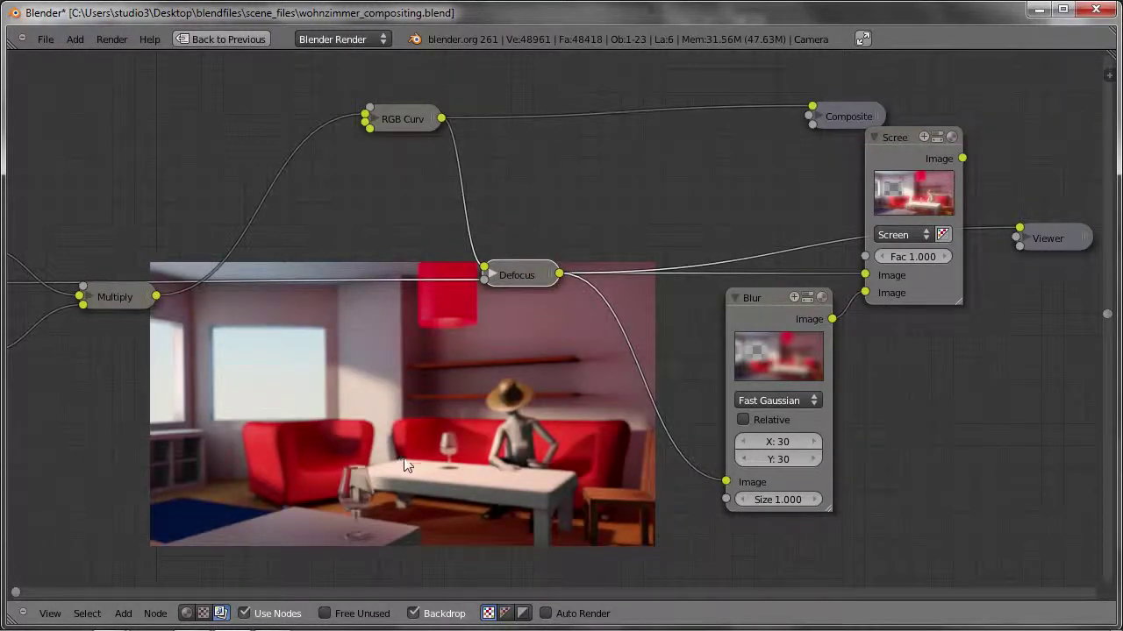
pyautogui.keyDown('ctrl'); pyautogui.keyDown('shift'); pyautogui.click(924, 141); pyautogui.keyUp('shift'); pyautogui.keyUp('ctrl')
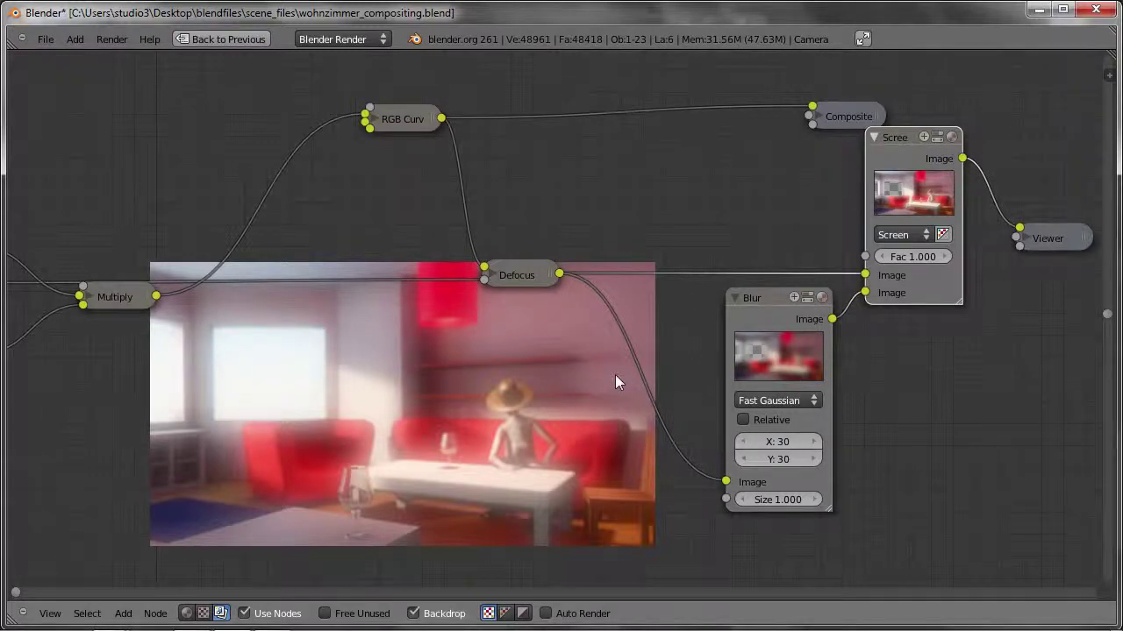
# - Shift Defocus slightly left and duplicate the RGB Curves node
pyautogui.moveTo(516, 281); pyautogui.dragTo(446, 276)
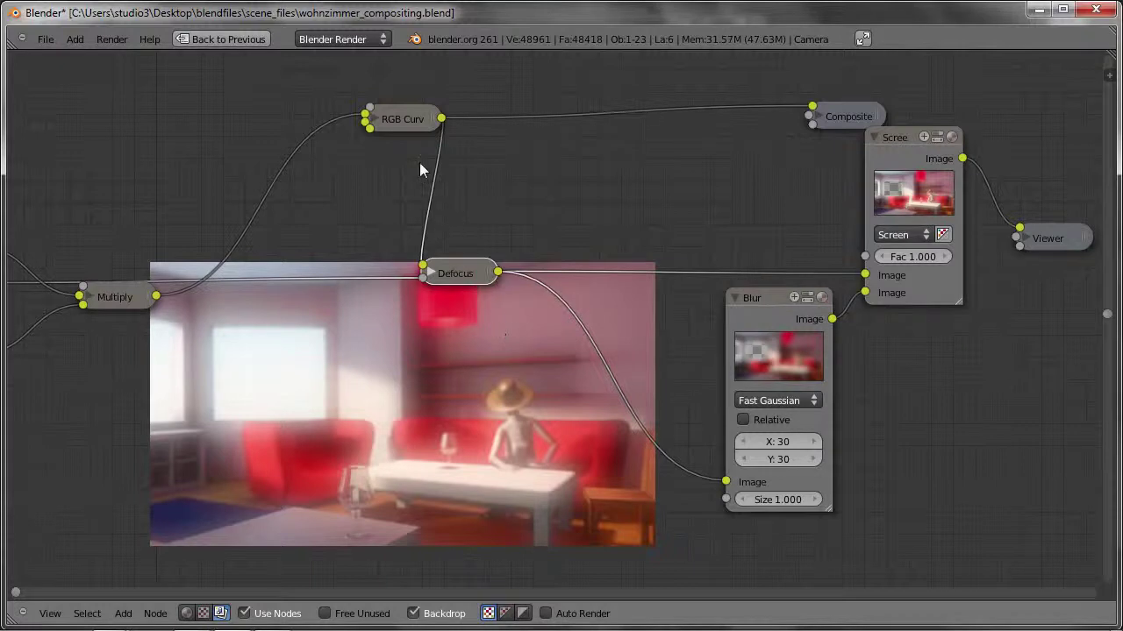
pyautogui.click(404, 128)
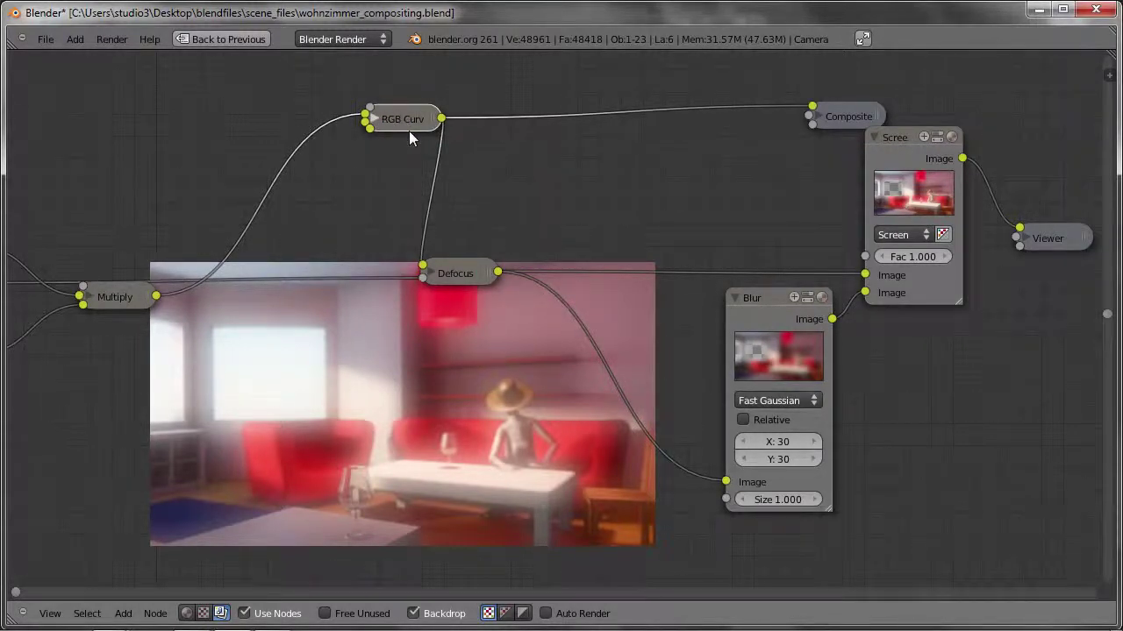
pyautogui.hotkey('shift', 'd')
# - Place the copied curves node between Defocus and Blur and preview it in the Viewer
pyautogui.click(467, 470)
pyautogui.press('h')
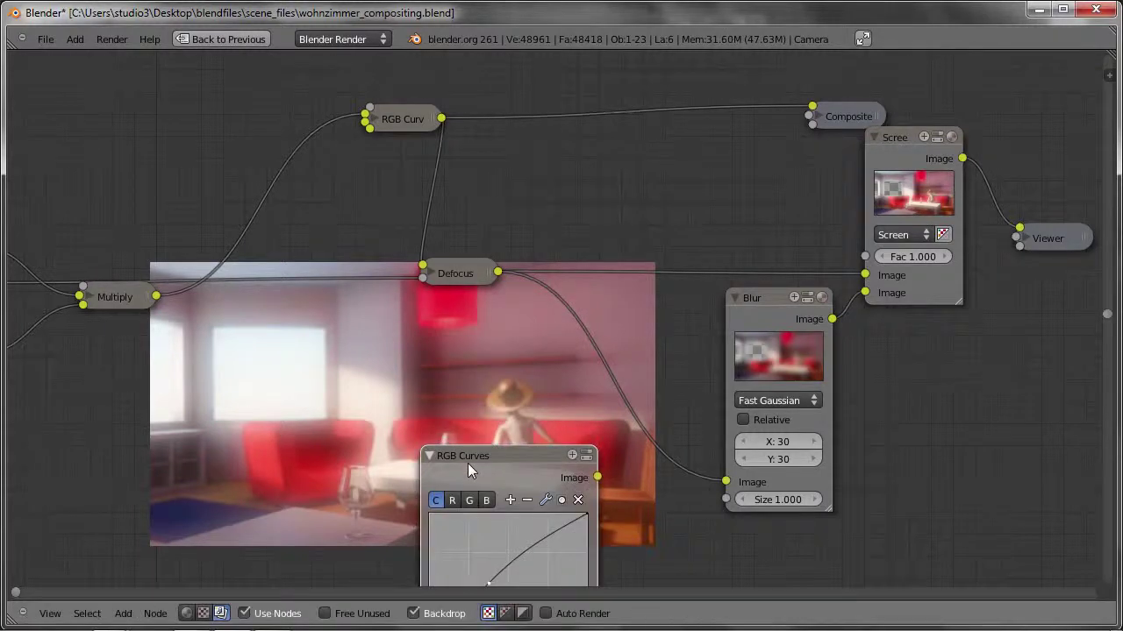
pyautogui.press('g')
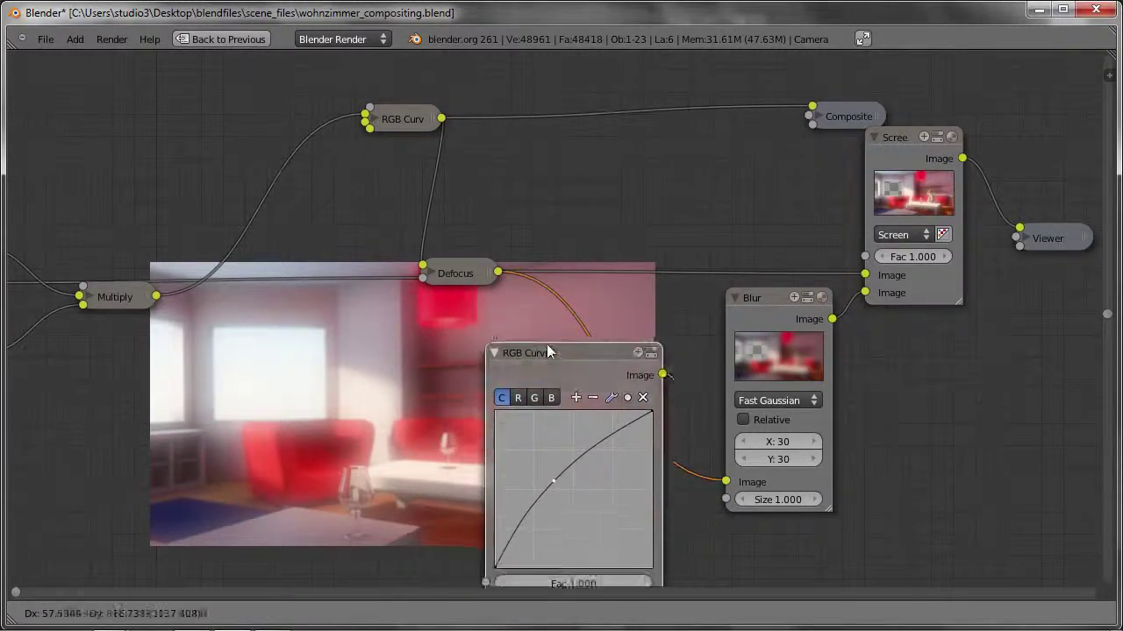
pyautogui.click(551, 346)
pyautogui.moveTo(450, 265); pyautogui.dragTo(418, 265)
pyautogui.moveTo(549, 359); pyautogui.dragTo(566, 327)
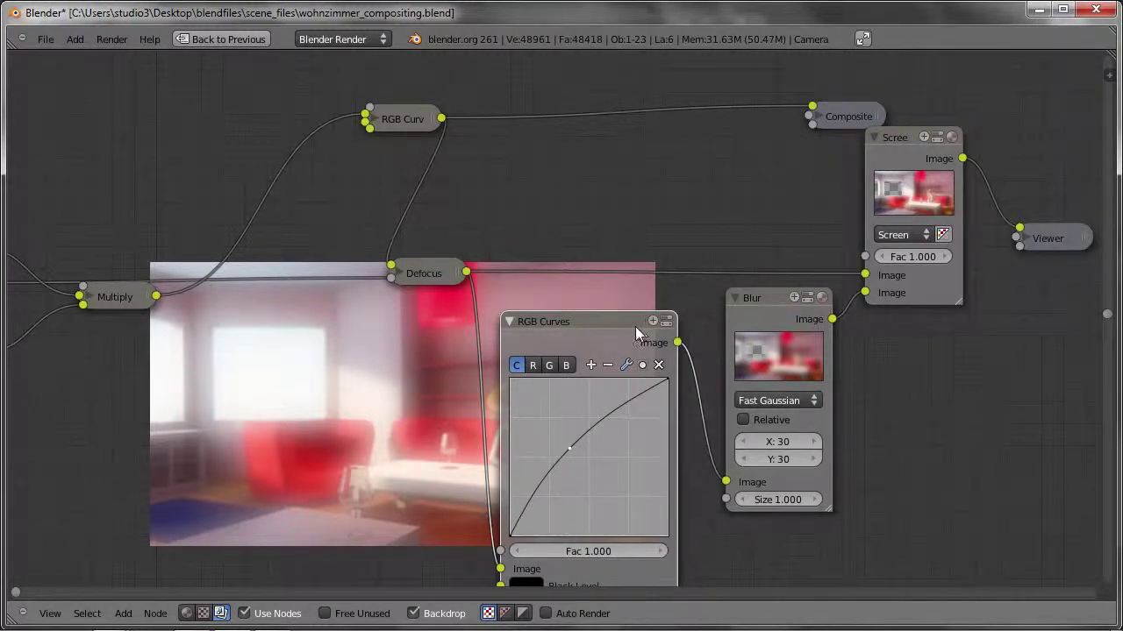
pyautogui.keyDown('ctrl'); pyautogui.keyDown('shift'); pyautogui.click(601, 321); pyautogui.keyUp('shift'); pyautogui.keyUp('ctrl')
pyautogui.moveTo(1018, 238)
pyautogui.mouseDown()
pyautogui.moveTo(995, 378)
pyautogui.moveTo(1013, 411)
pyautogui.mouseUp()
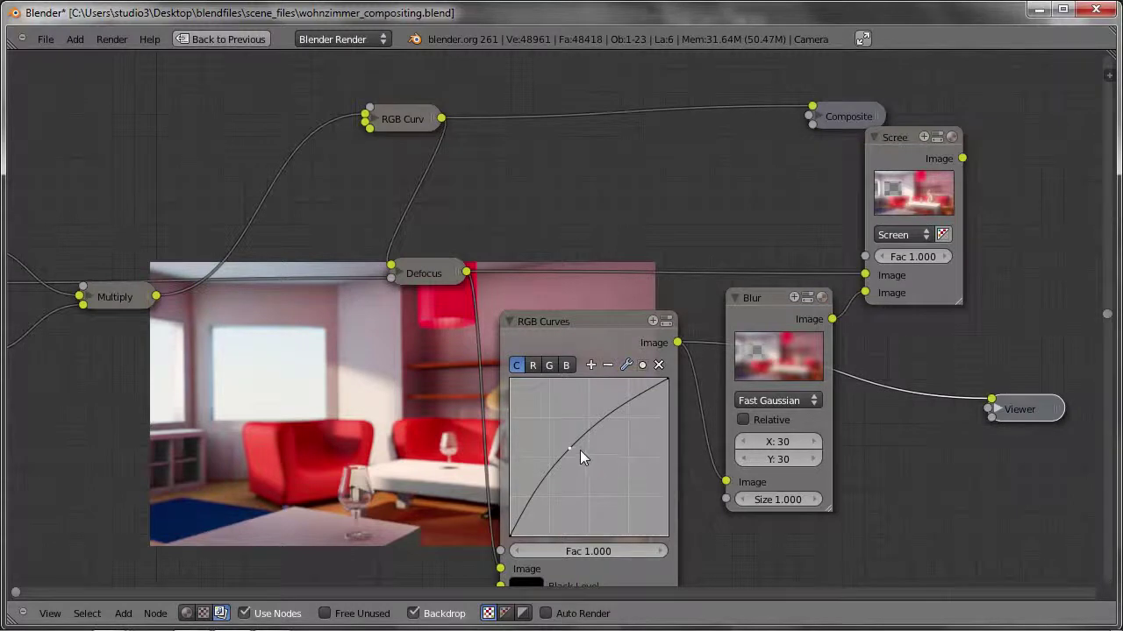
# - Shape the copied curve into a steep S-curve, then collapse the node
pyautogui.moveTo(571, 446); pyautogui.dragTo(534, 408)
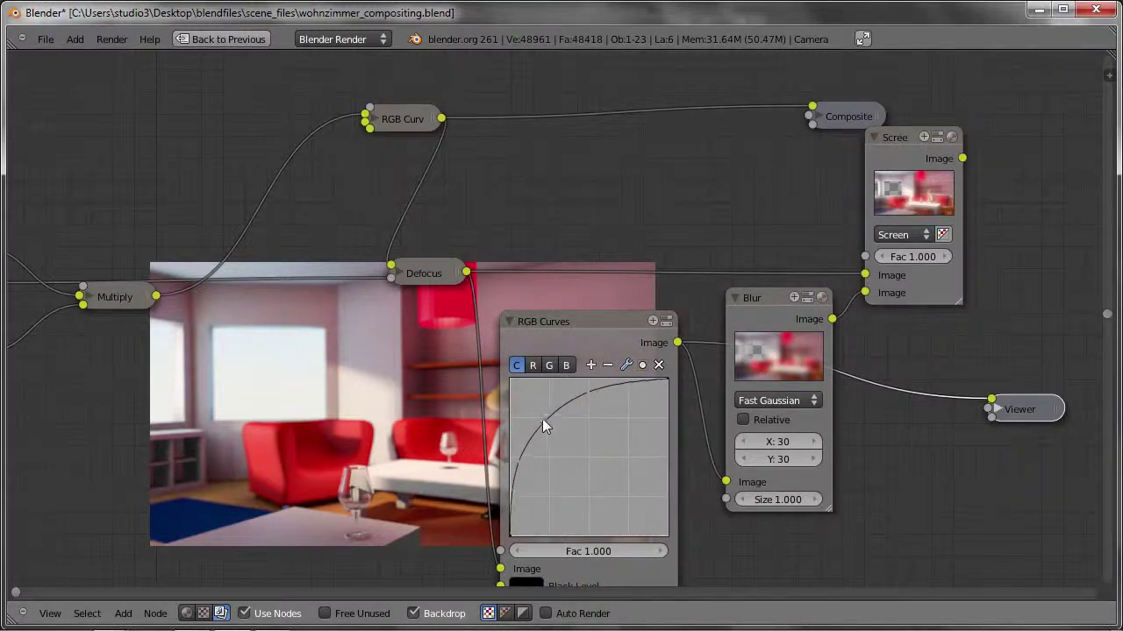
pyautogui.moveTo(534, 408); pyautogui.dragTo(584, 452)
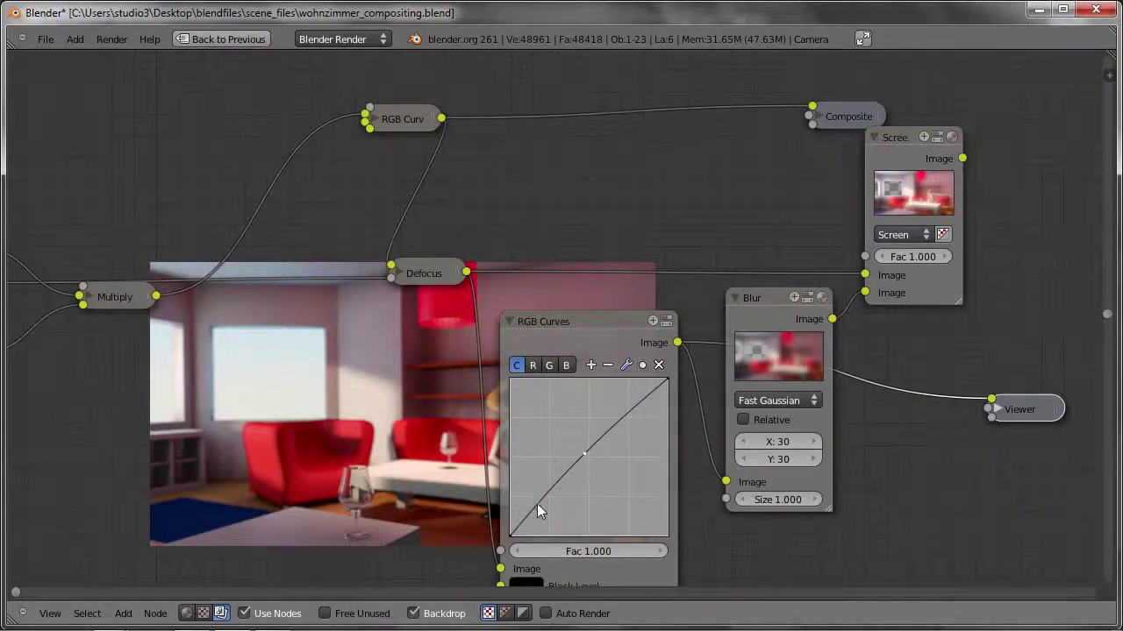
pyautogui.moveTo(536, 501); pyautogui.dragTo(551, 520)
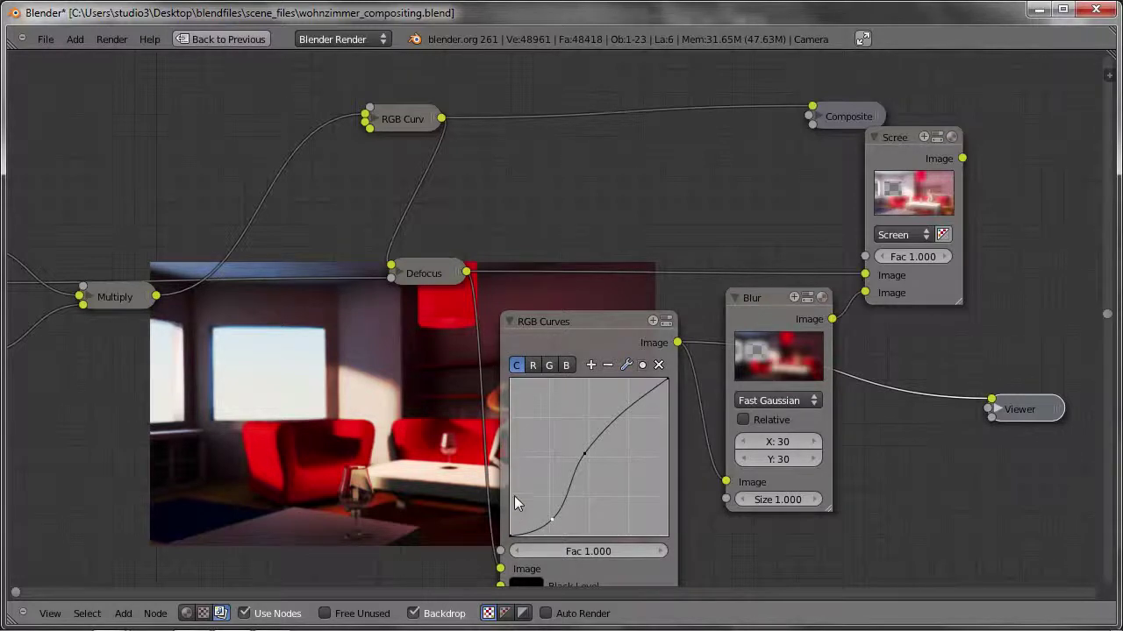
pyautogui.moveTo(553, 523); pyautogui.dragTo(569, 518)
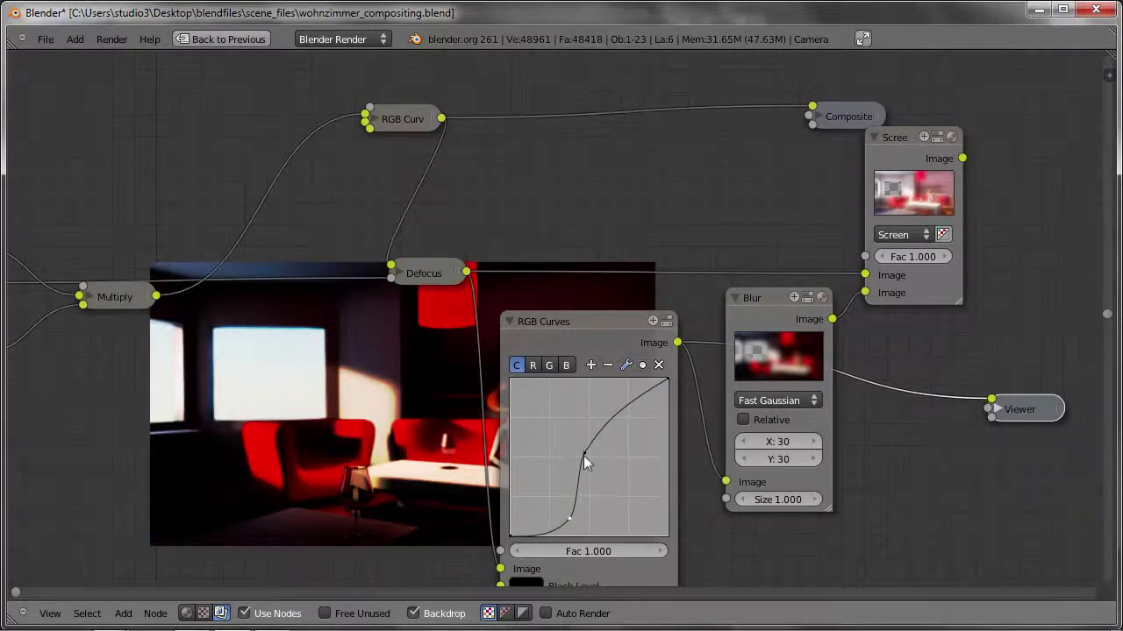
pyautogui.moveTo(583, 455); pyautogui.dragTo(628, 398)
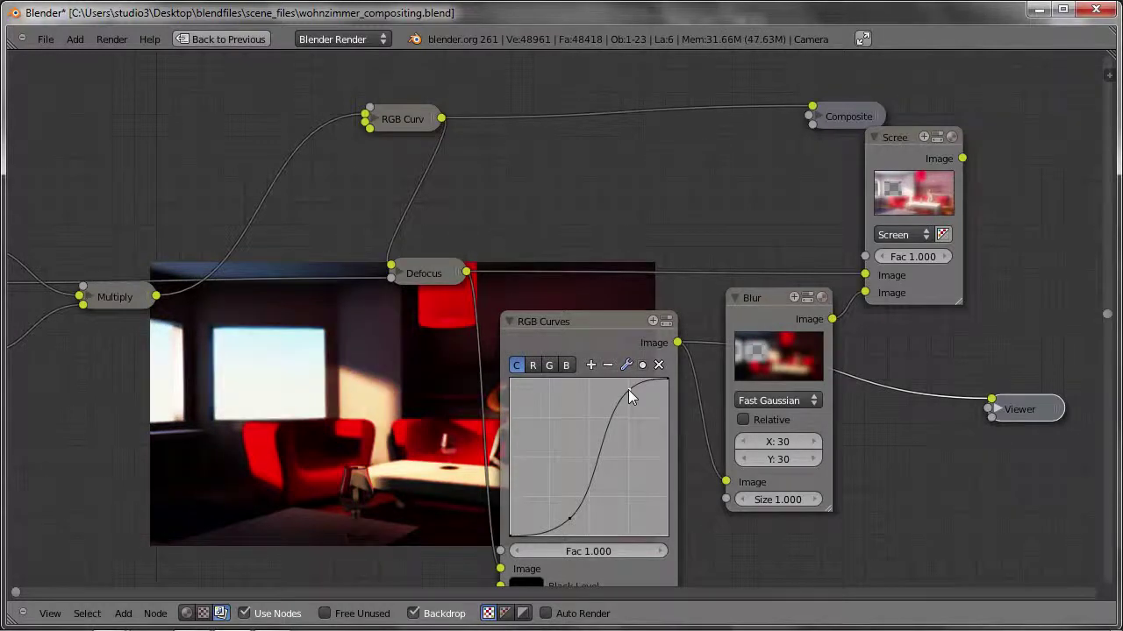
pyautogui.moveTo(630, 394); pyautogui.dragTo(615, 392)
pyautogui.moveTo(570, 518); pyautogui.dragTo(560, 521)
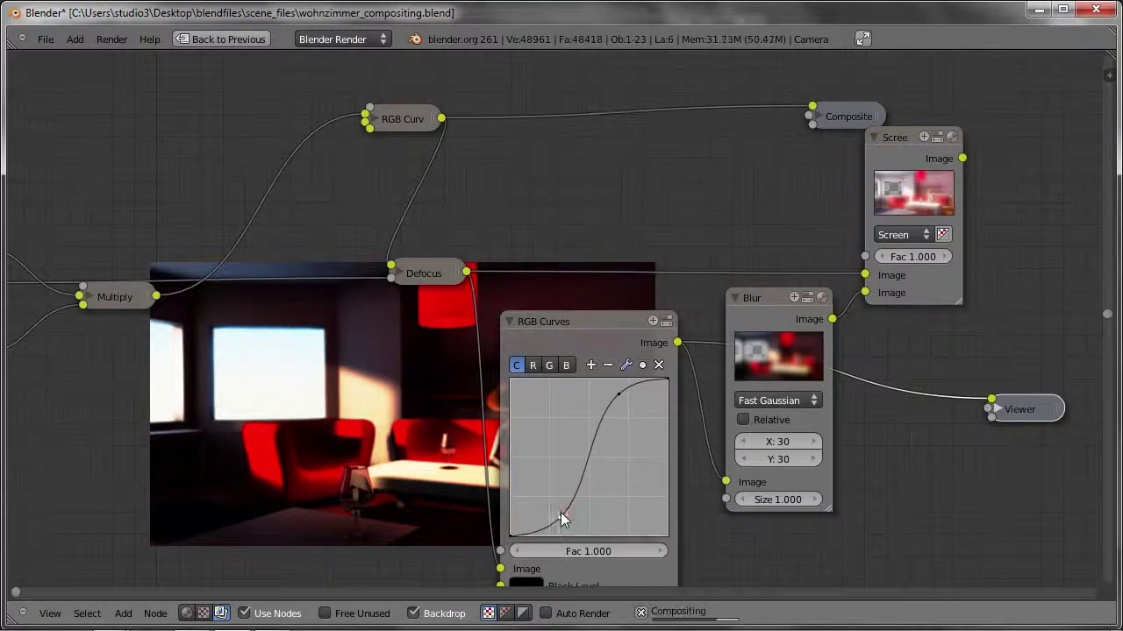
pyautogui.click(510, 322)
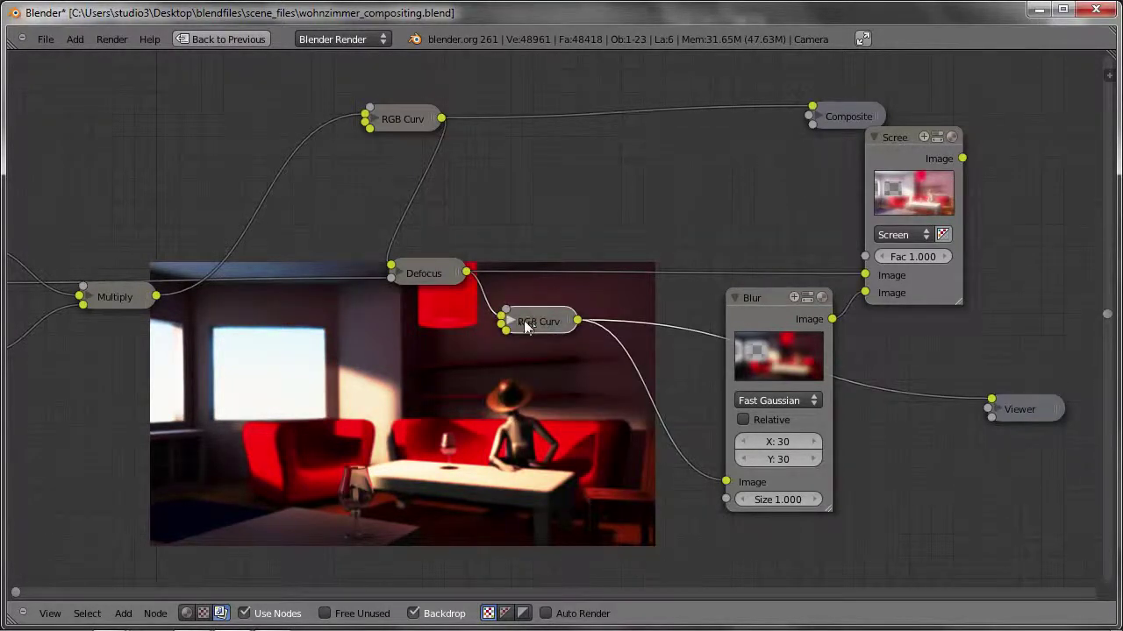
# - Preview the Screen mix output and make the second RGB Curves S-curve gentler
pyautogui.moveTo(774, 323); pyautogui.dragTo(674, 354)
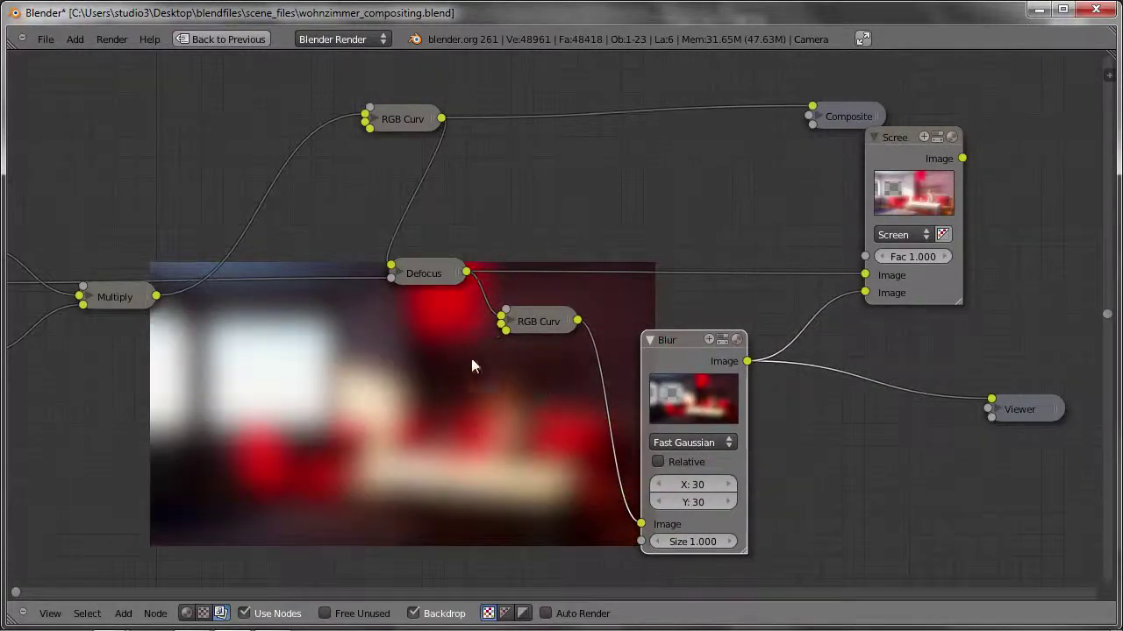
pyautogui.keyDown('ctrl'); pyautogui.keyDown('shift'); pyautogui.click(913, 151); pyautogui.keyUp('shift'); pyautogui.keyUp('ctrl')
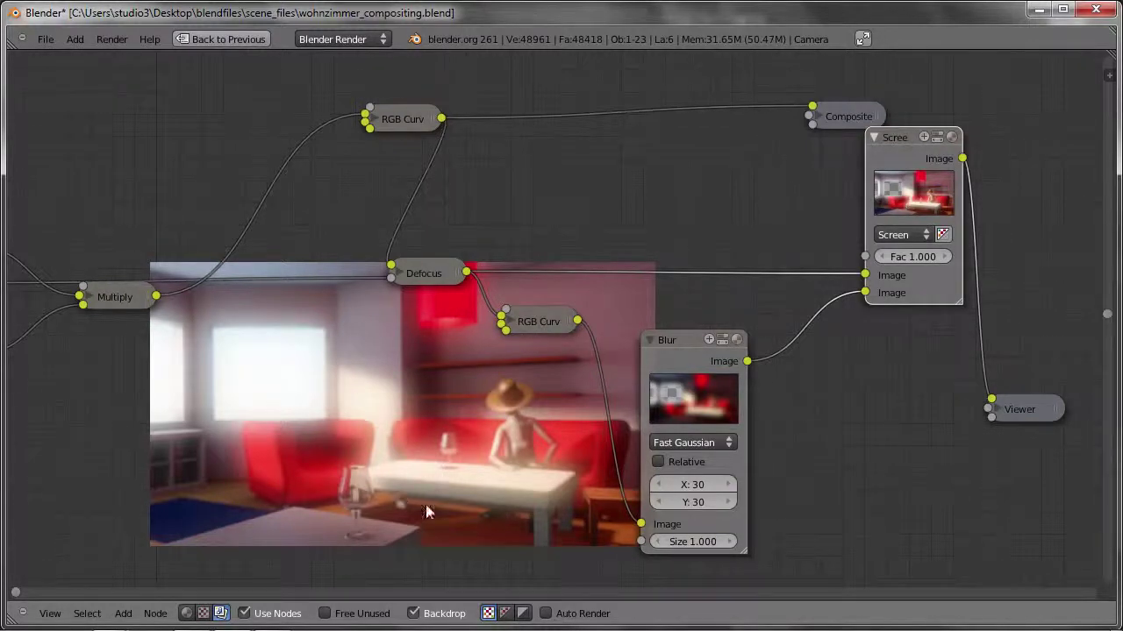
pyautogui.click(535, 324)
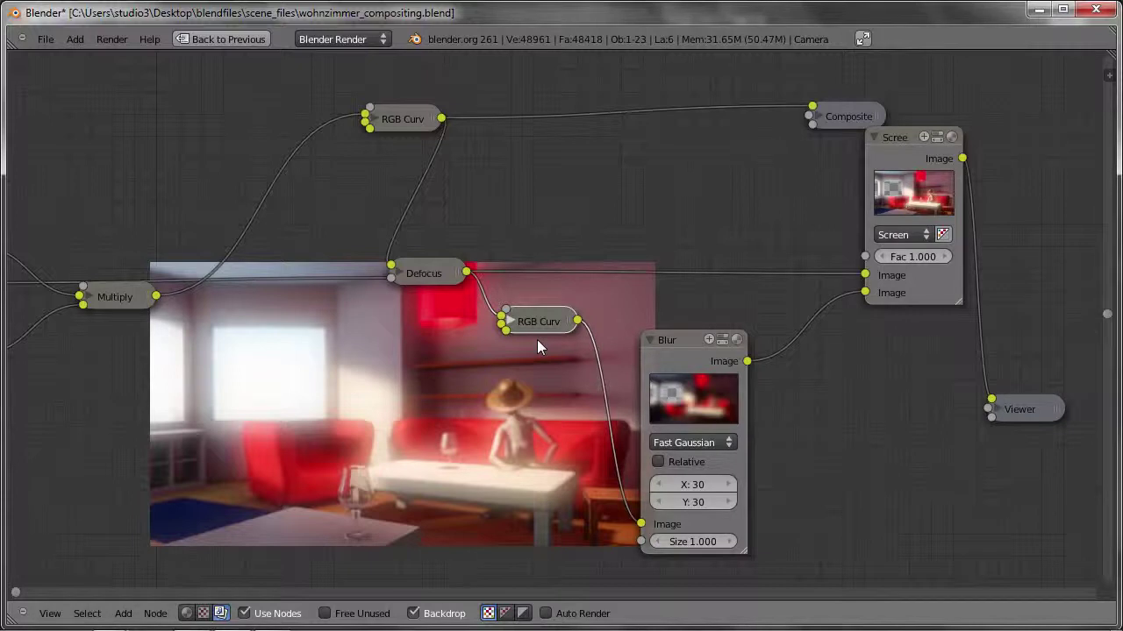
pyautogui.press('h')
pyautogui.moveTo(561, 520); pyautogui.dragTo(568, 525)
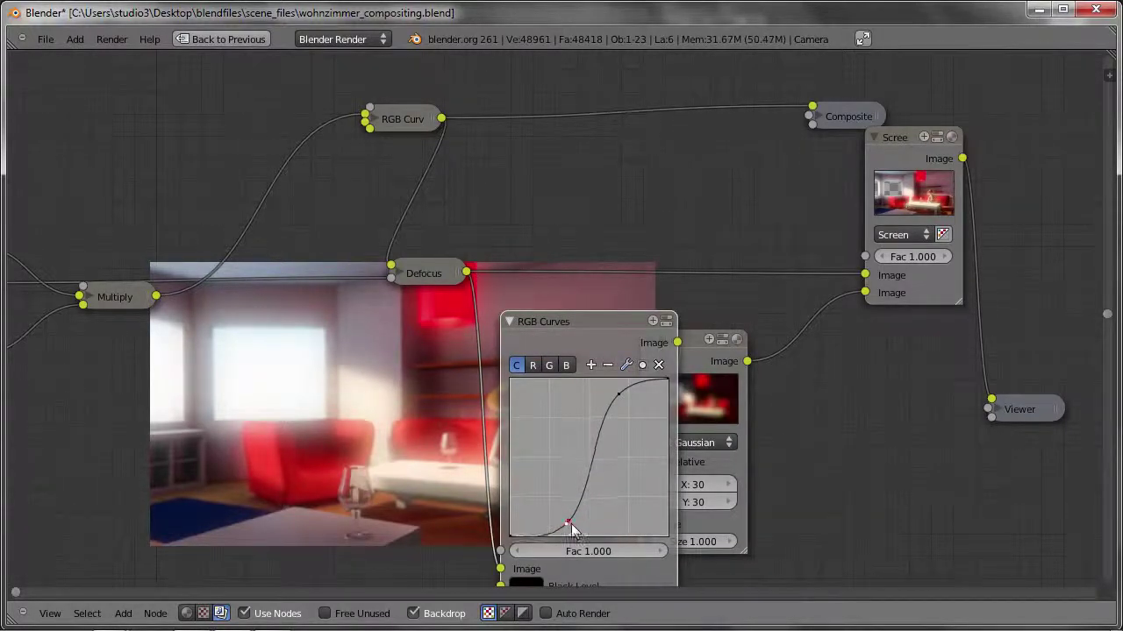
pyautogui.moveTo(618, 394); pyautogui.dragTo(631, 402)
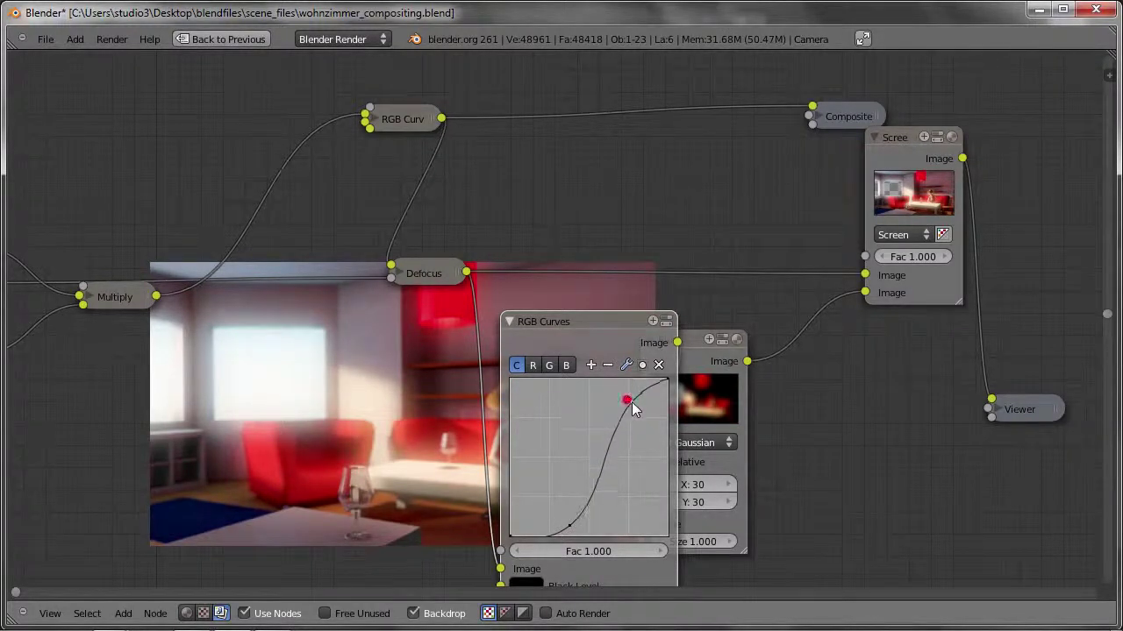
pyautogui.click(513, 323)
# - Lower the Screen mix Fac to 0.600
pyautogui.click(881, 256)
pyautogui.click(882, 257)
pyautogui.click(882, 257)
pyautogui.click(882, 257)
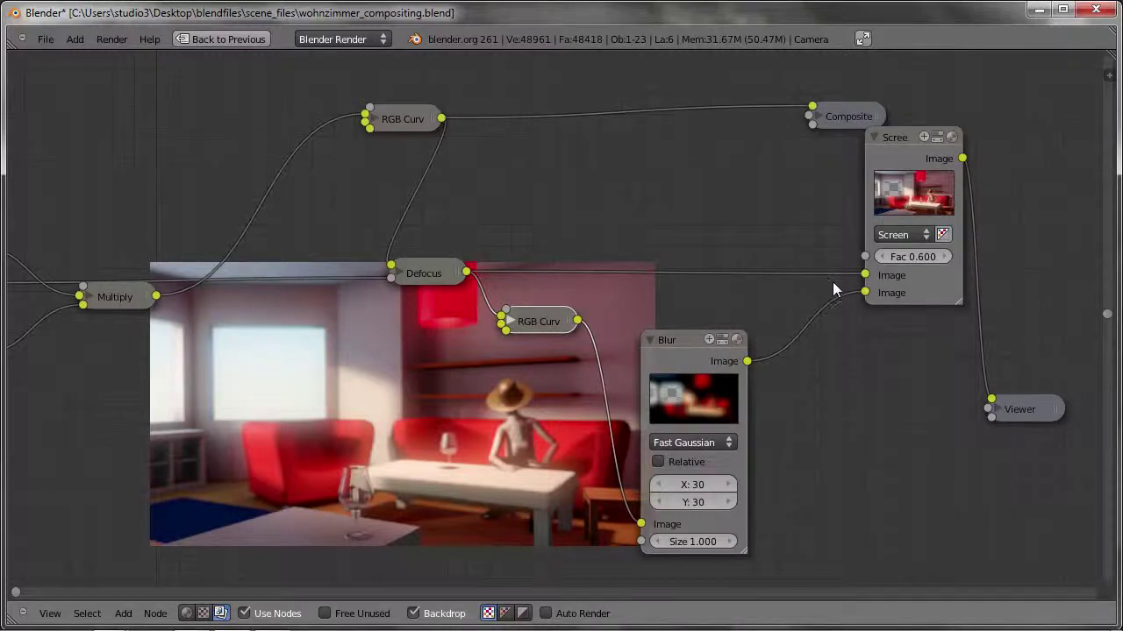
# - Move the Viewer and Composite nodes to the right of the tree
pyautogui.moveTo(865, 320)
pyautogui.mouseDown(button='middle')
pyautogui.moveTo(722, 318)
pyautogui.moveTo(709, 223)
pyautogui.mouseUp(button='middle')
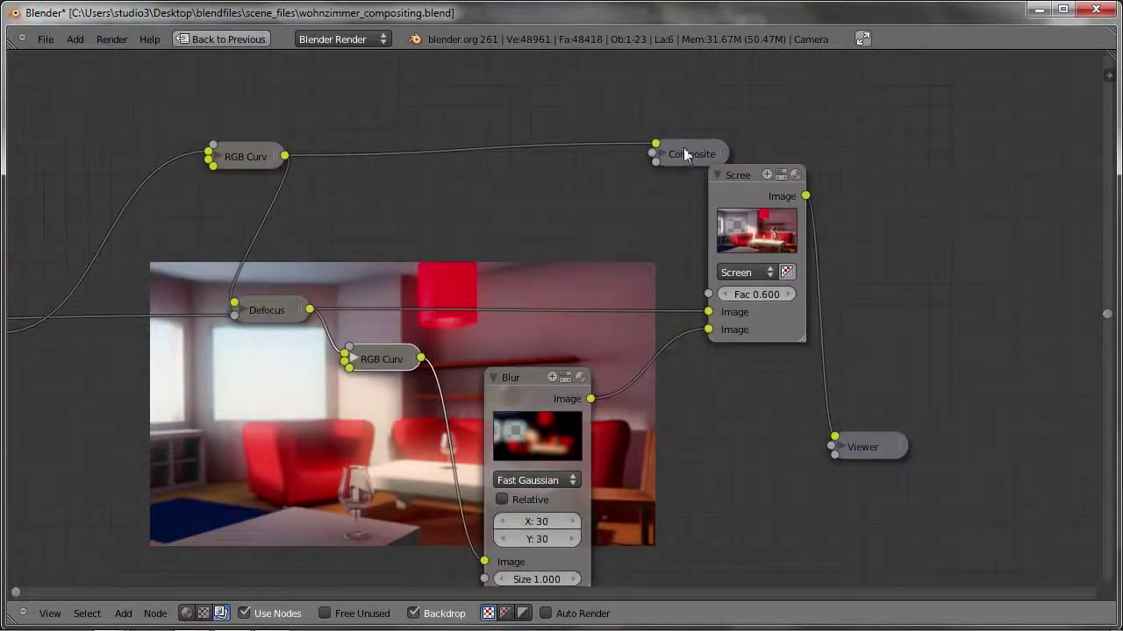
pyautogui.moveTo(684, 154); pyautogui.dragTo(652, 151)
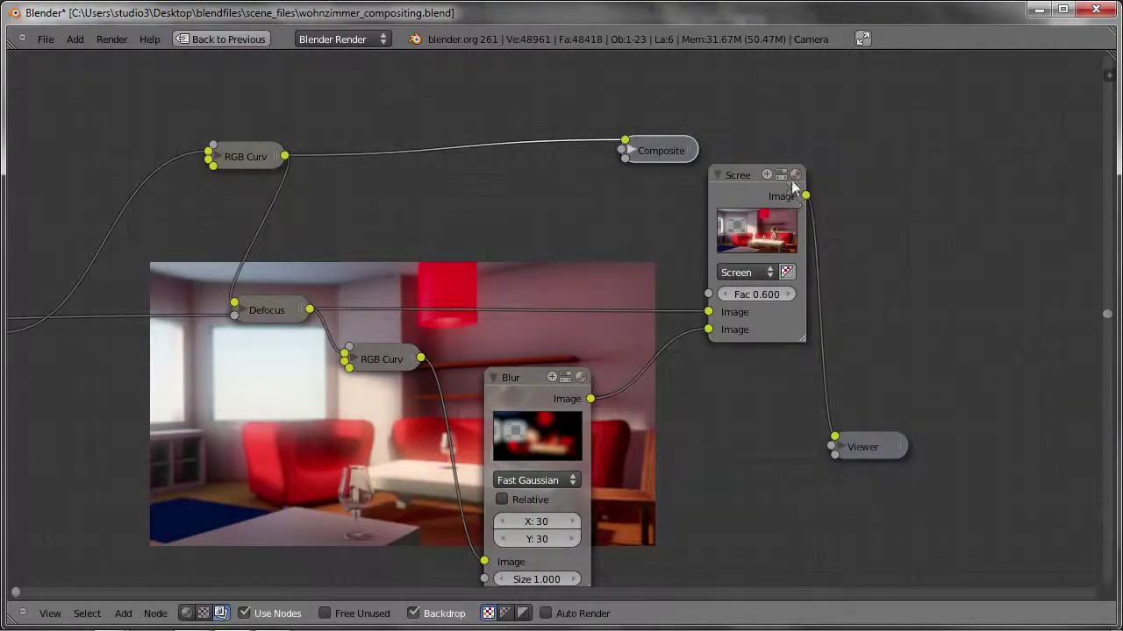
pyautogui.moveTo(875, 450); pyautogui.dragTo(940, 430)
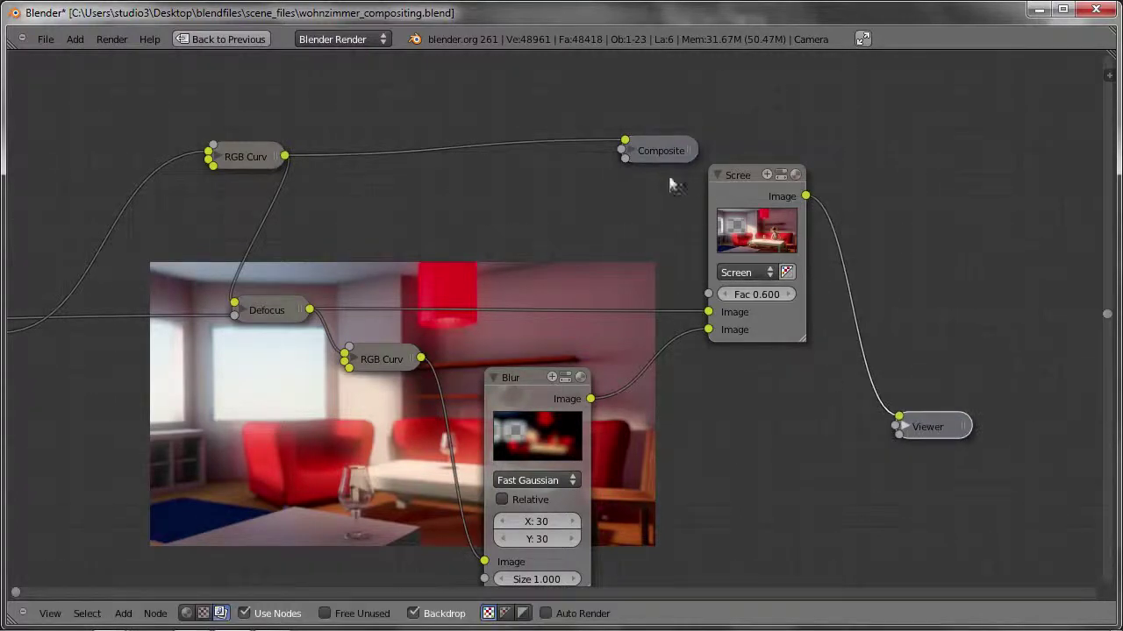
pyautogui.moveTo(660, 151); pyautogui.dragTo(973, 130)
# - Connect the Screen output to the Composite node and restore the full Compositing layout
pyautogui.moveTo(805, 196); pyautogui.dragTo(938, 122)
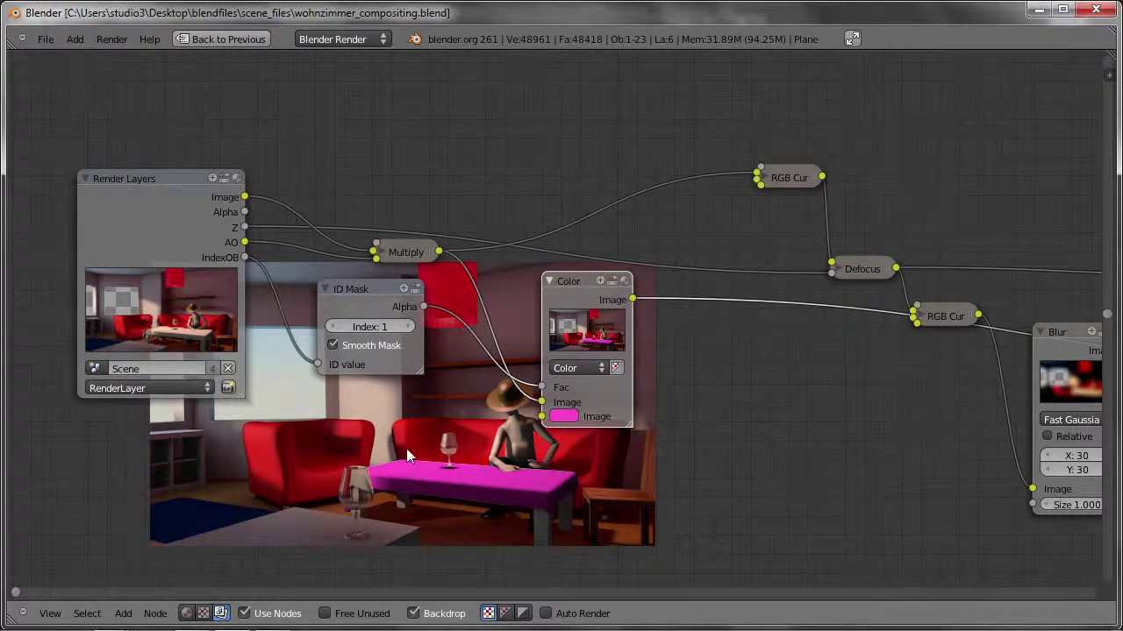
pyautogui.click(199, 42)
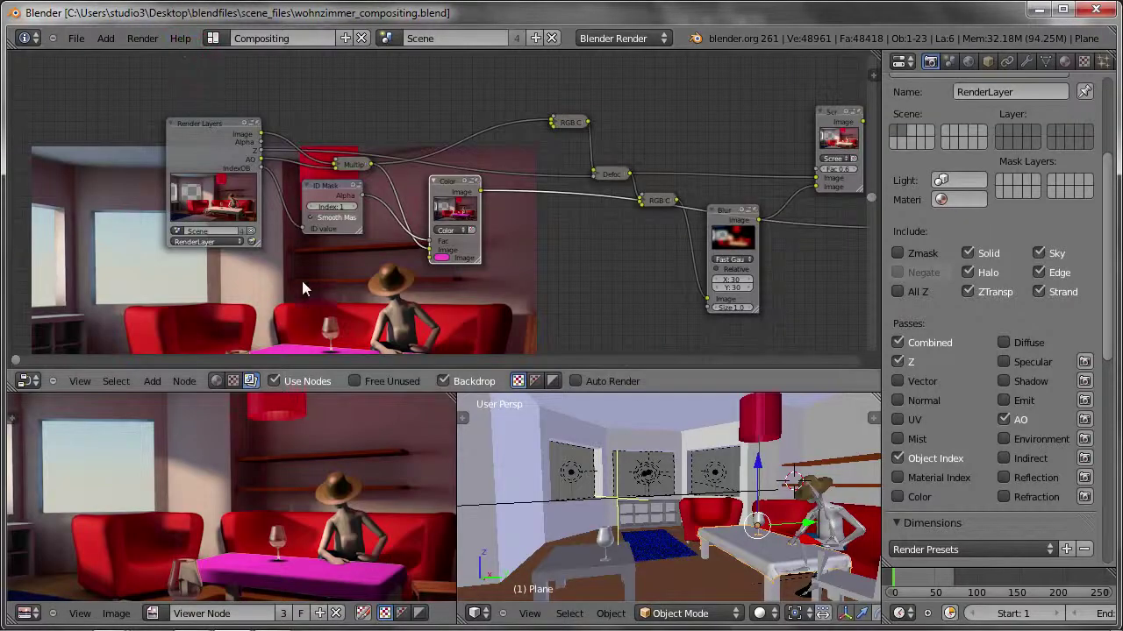
# - Select the character's shoulder bone, then return the rig to object mode
pyautogui.moveTo(694, 546); pyautogui.dragTo(672, 540, button='middle')
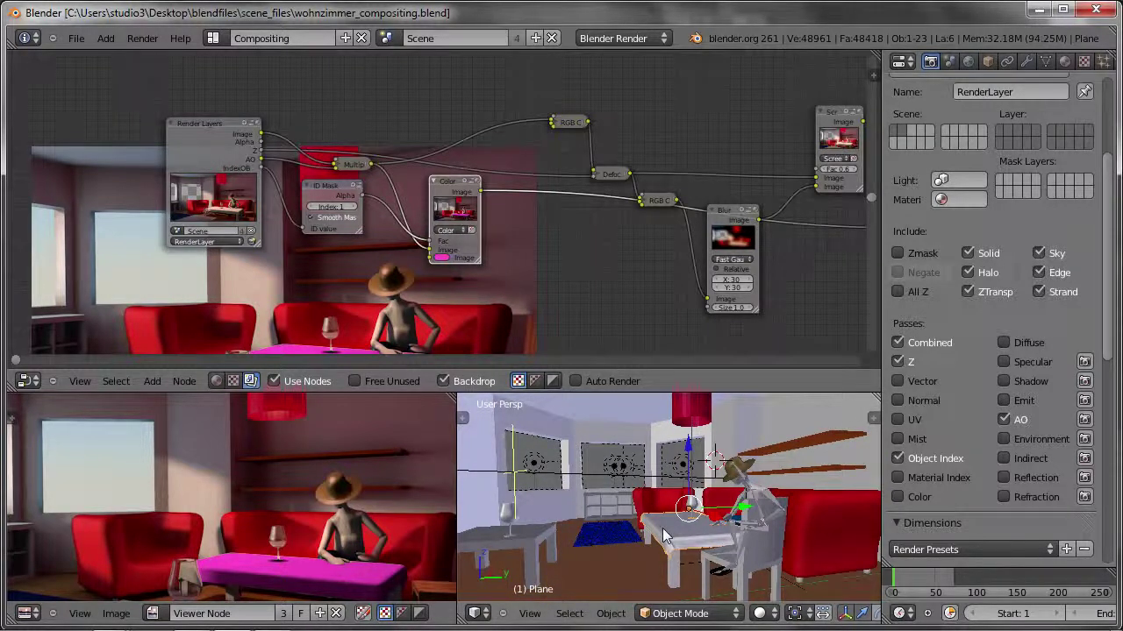
pyautogui.scroll(-2, 790, 614)
pyautogui.scroll(-2, 728, 615)
pyautogui.scroll(-2, 682, 621)
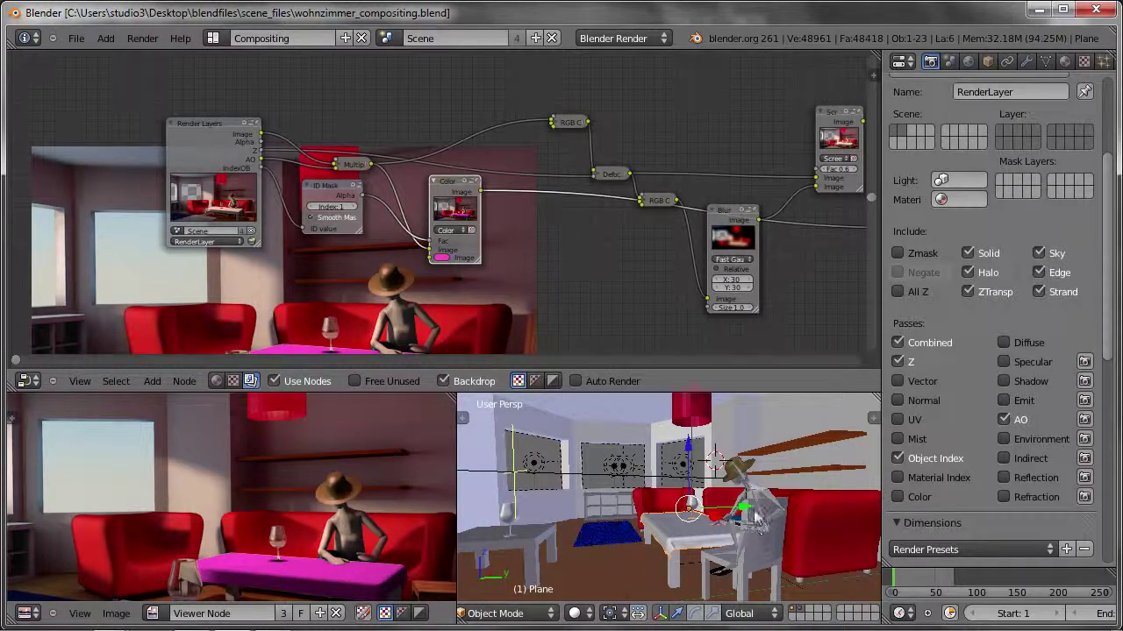
pyautogui.rightClick(759, 493)
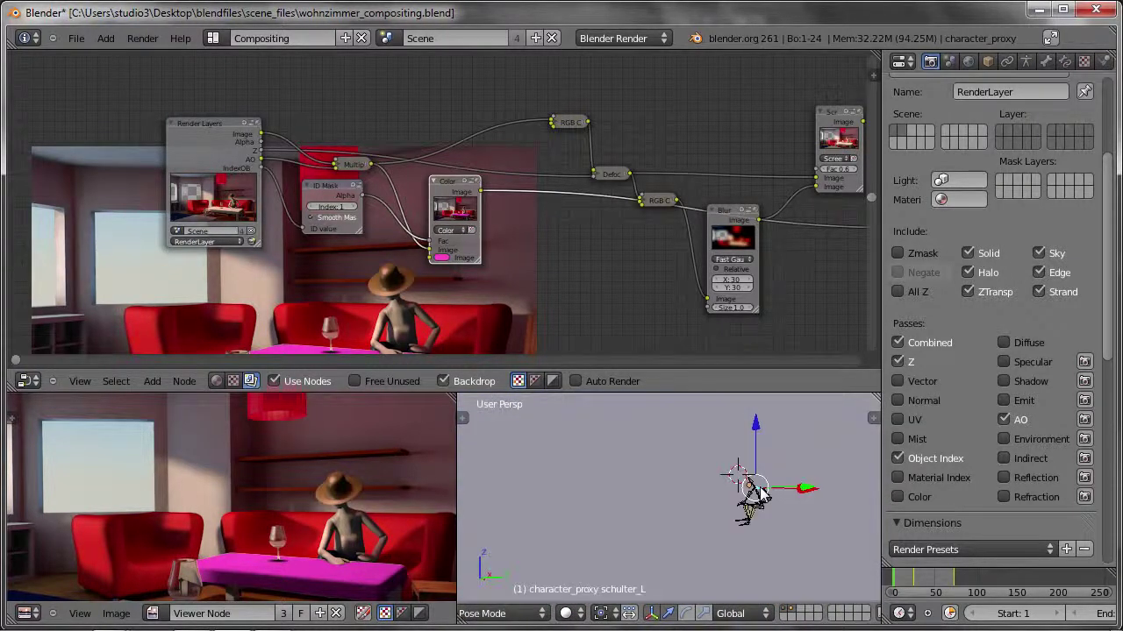
pyautogui.scroll(2, 761, 495)
pyautogui.scroll(2, 761, 496)
pyautogui.scroll(2, 763, 498)
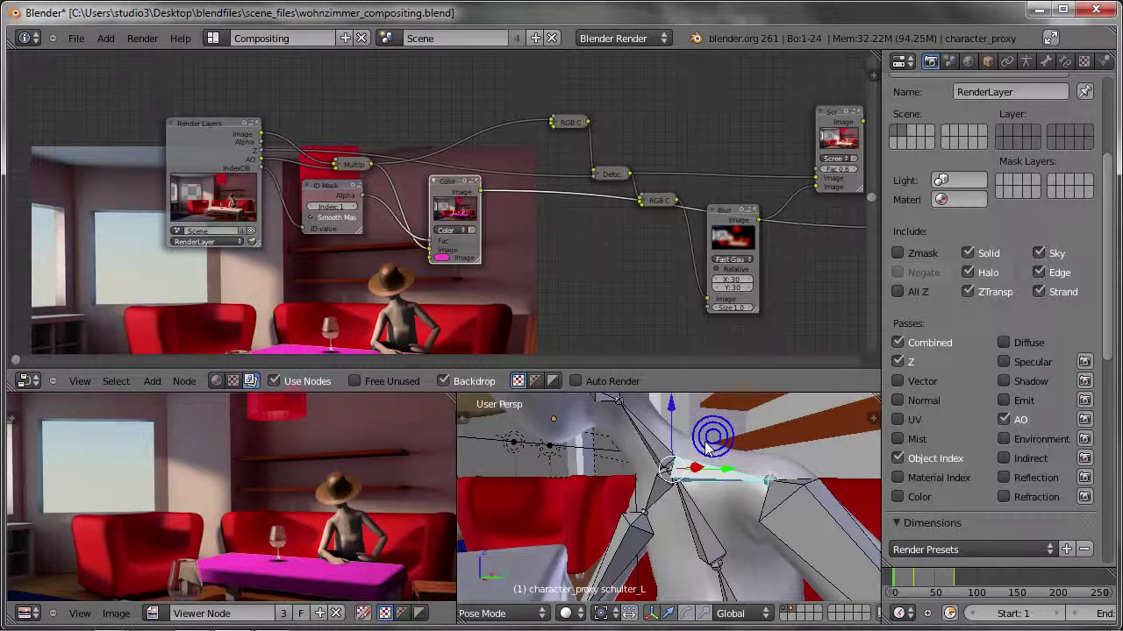
pyautogui.hotkey('ctrl', 'Tab')
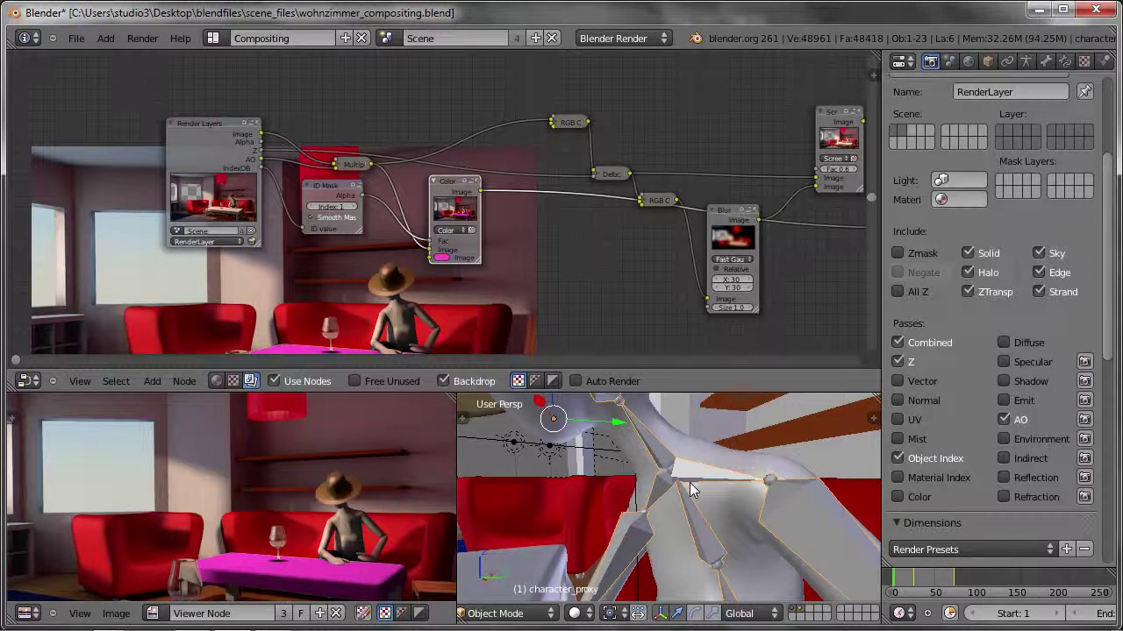
# - Show only the character's layer and select the blue floor plane plus the wine glass
pyautogui.moveTo(196, 153); pyautogui.dragTo(191, 150)
pyautogui.rightClick(191, 148)
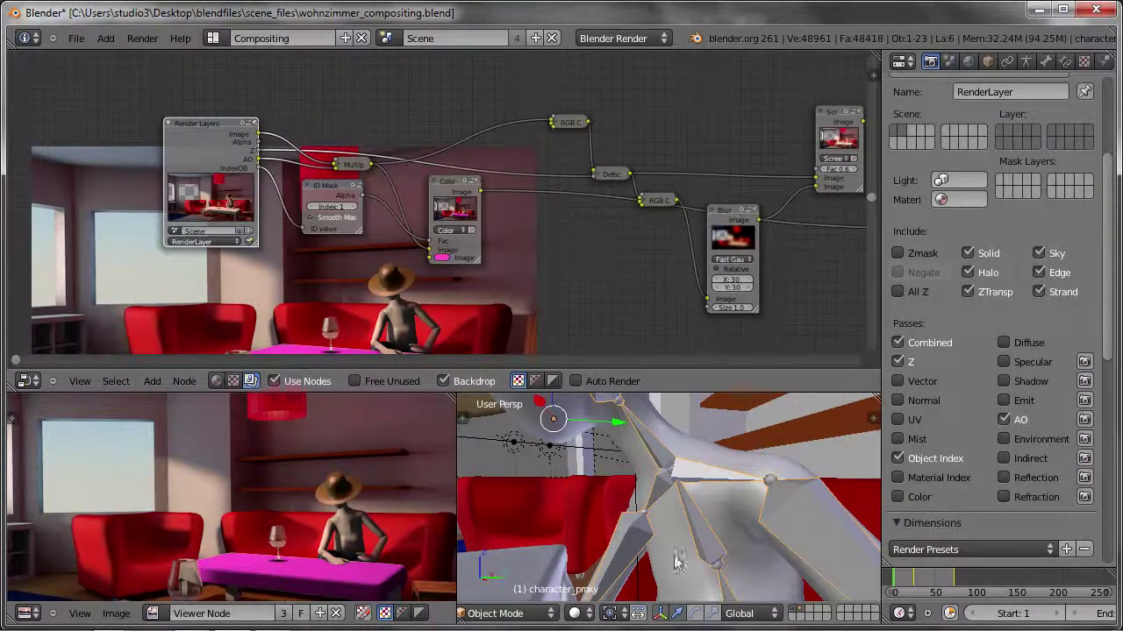
pyautogui.click(803, 612)
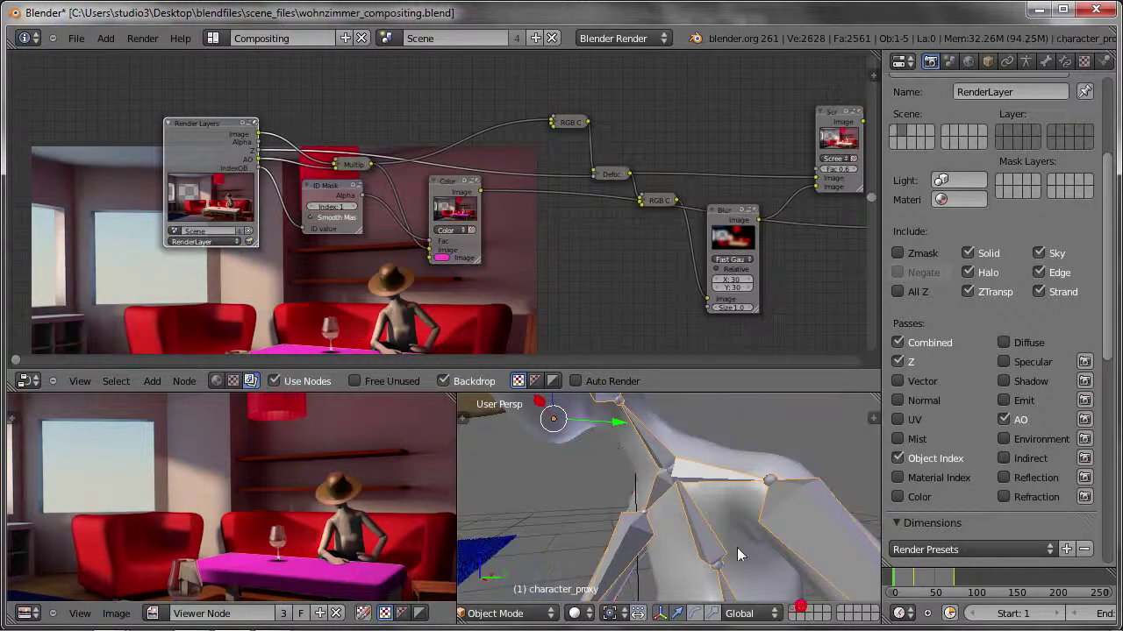
pyautogui.press('Home')
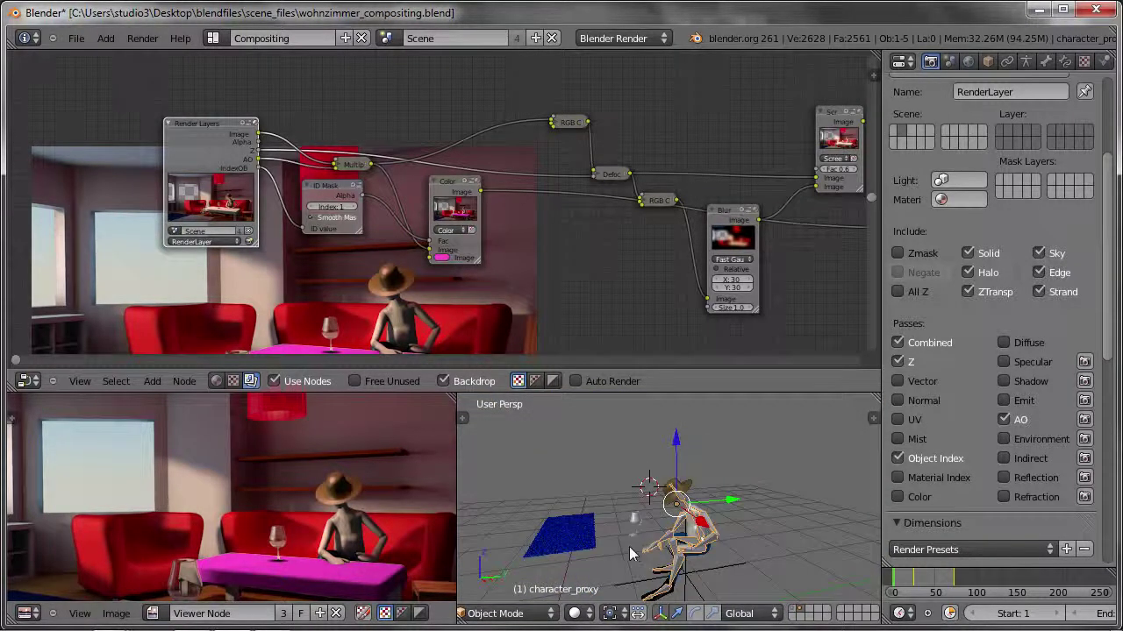
pyautogui.moveTo(600, 548); pyautogui.dragTo(510, 521, button='middle')
pyautogui.rightClick(582, 508)
pyautogui.keyDown('shift'); pyautogui.rightClick(684, 491); pyautogui.keyUp('shift')
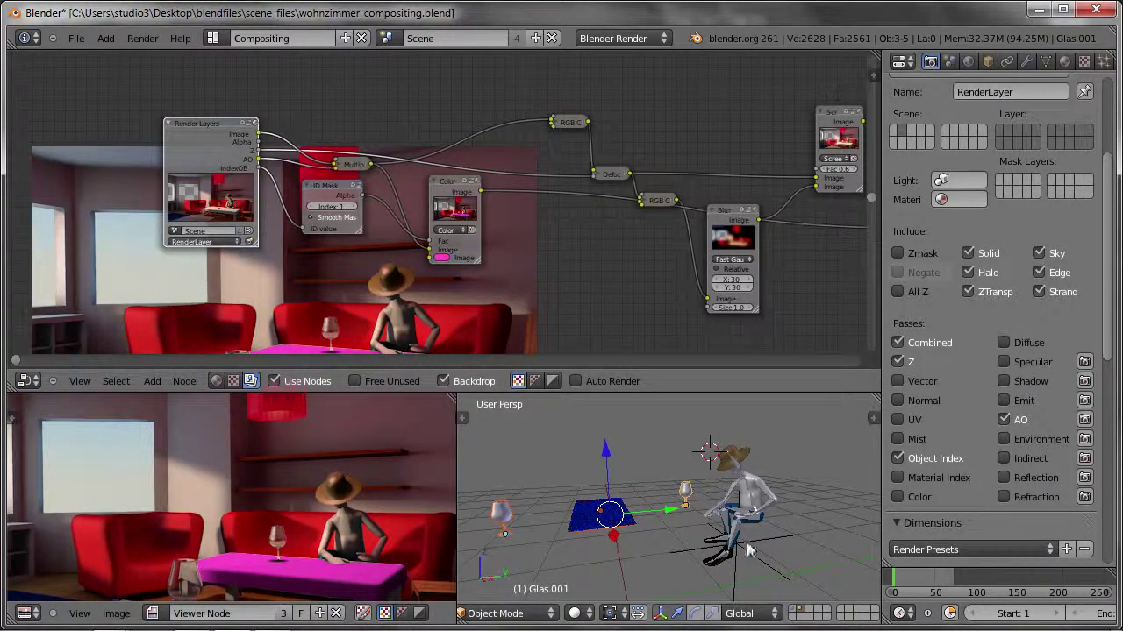
# - Move the glass and plane to an empty layer, view through the camera, and show all layers
pyautogui.press('m')
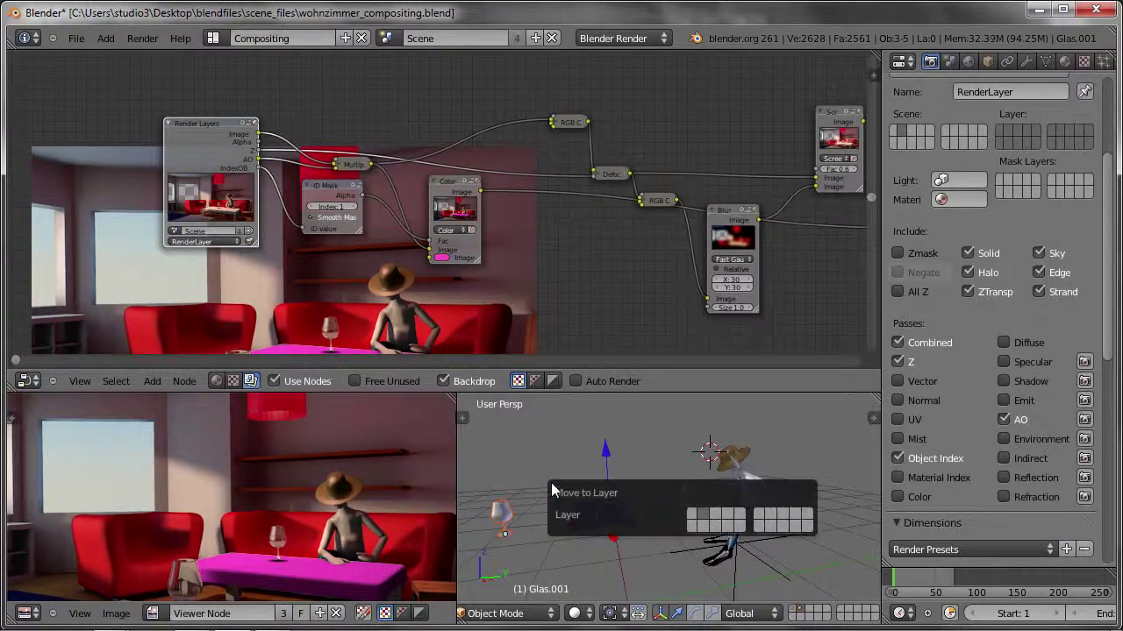
pyautogui.click(715, 515)
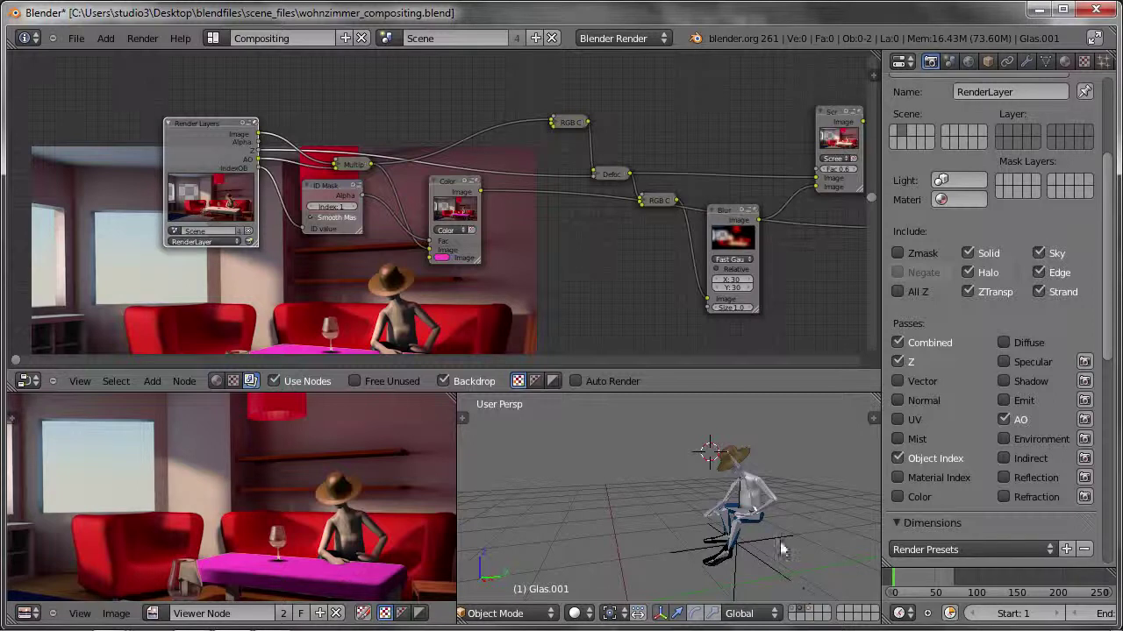
pyautogui.moveTo(777, 543)
pyautogui.mouseDown(button='middle')
pyautogui.moveTo(721, 517)
pyautogui.moveTo(759, 512)
pyautogui.moveTo(735, 477)
pyautogui.moveTo(636, 476)
pyautogui.moveTo(701, 491)
pyautogui.mouseUp(button='middle')
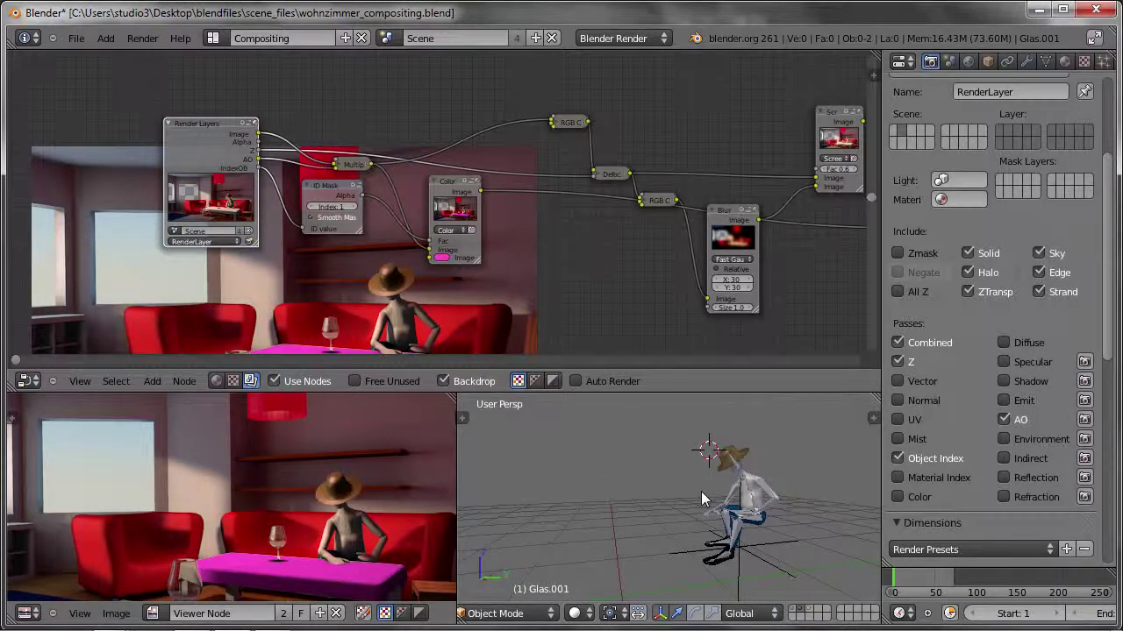
pyautogui.press('KP_0')
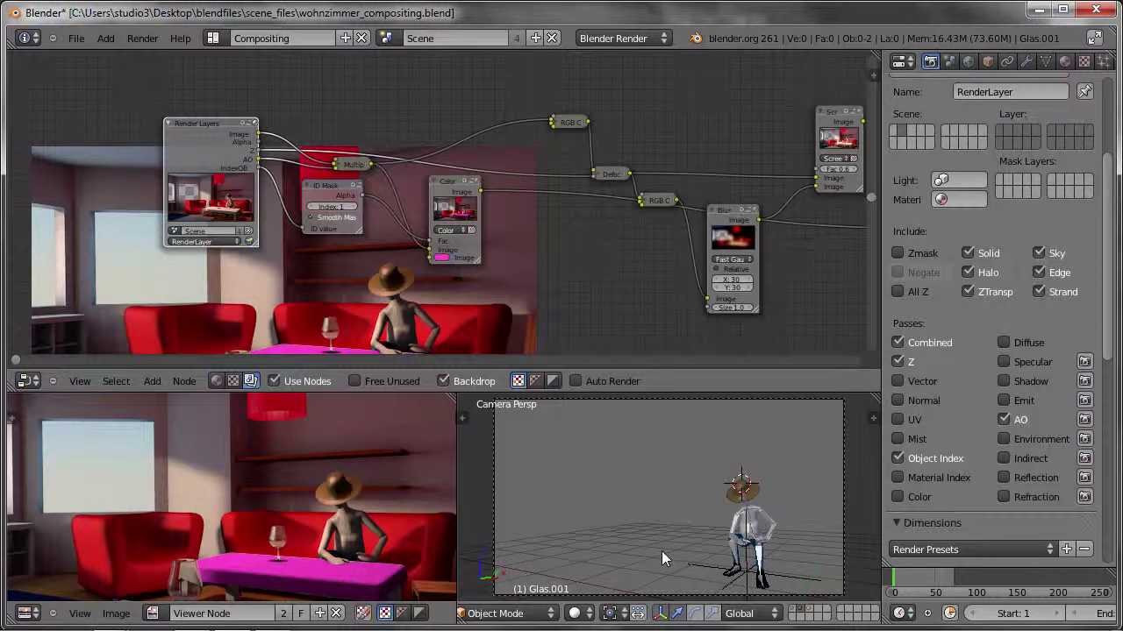
pyautogui.click(794, 614)
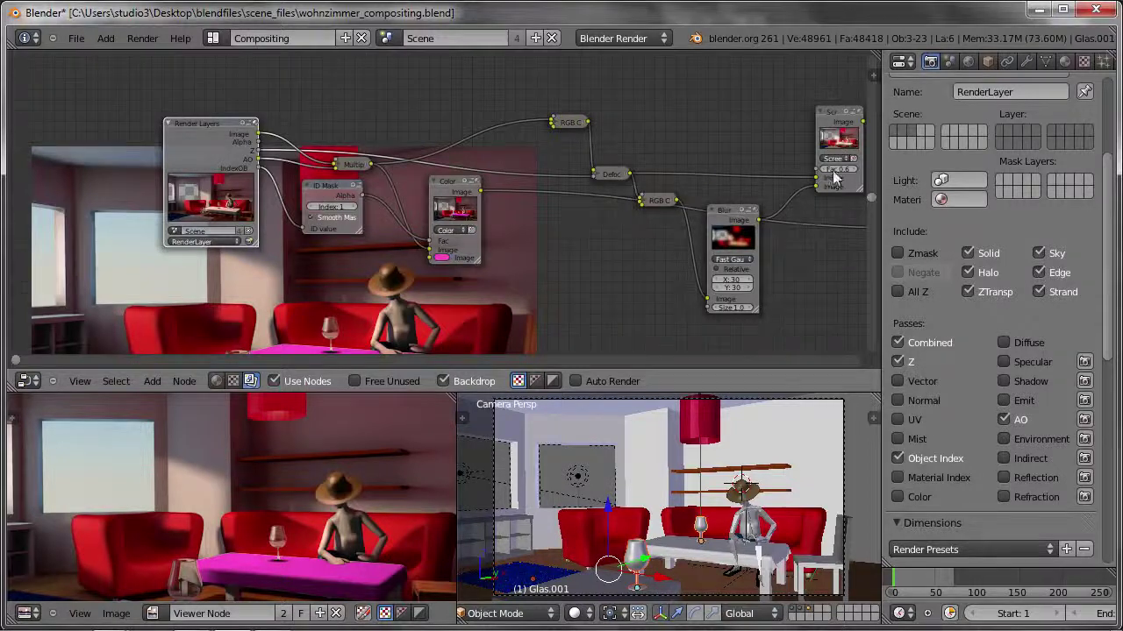
# - Limit the render layer's Layer grid to the room's scene layer only
pyautogui.scroll(5, 983, 206)
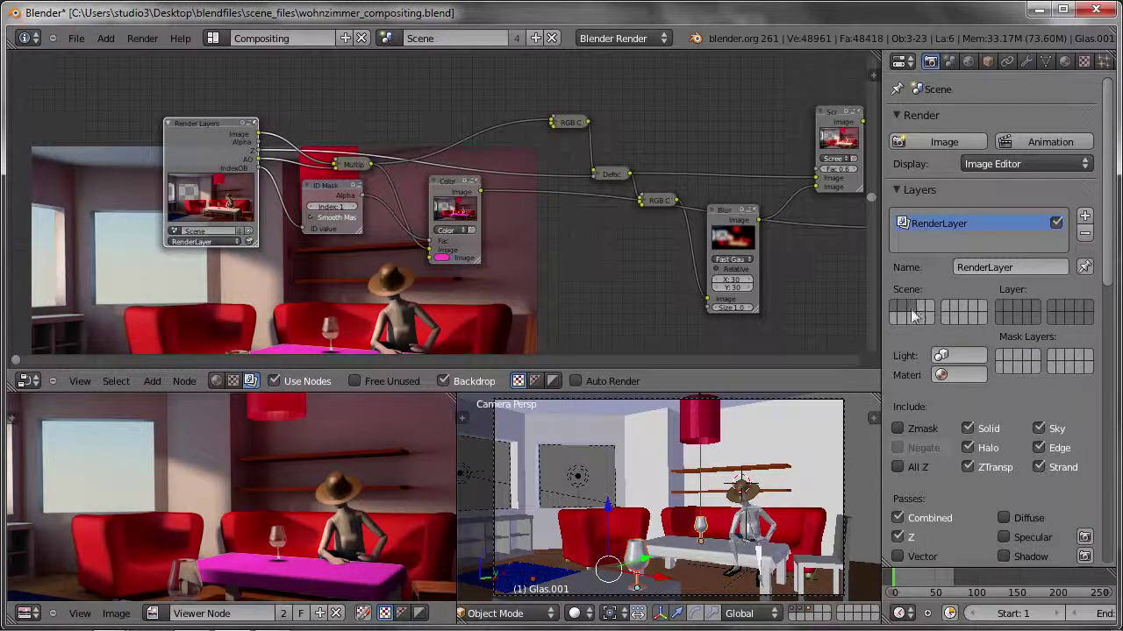
pyautogui.click(910, 305)
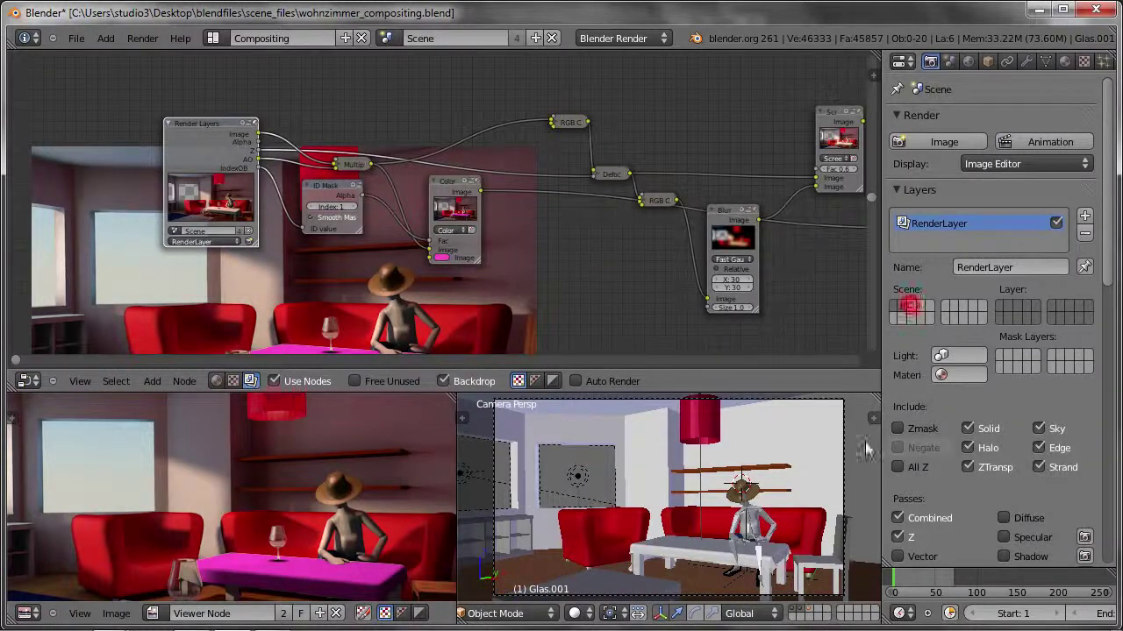
pyautogui.click(810, 611)
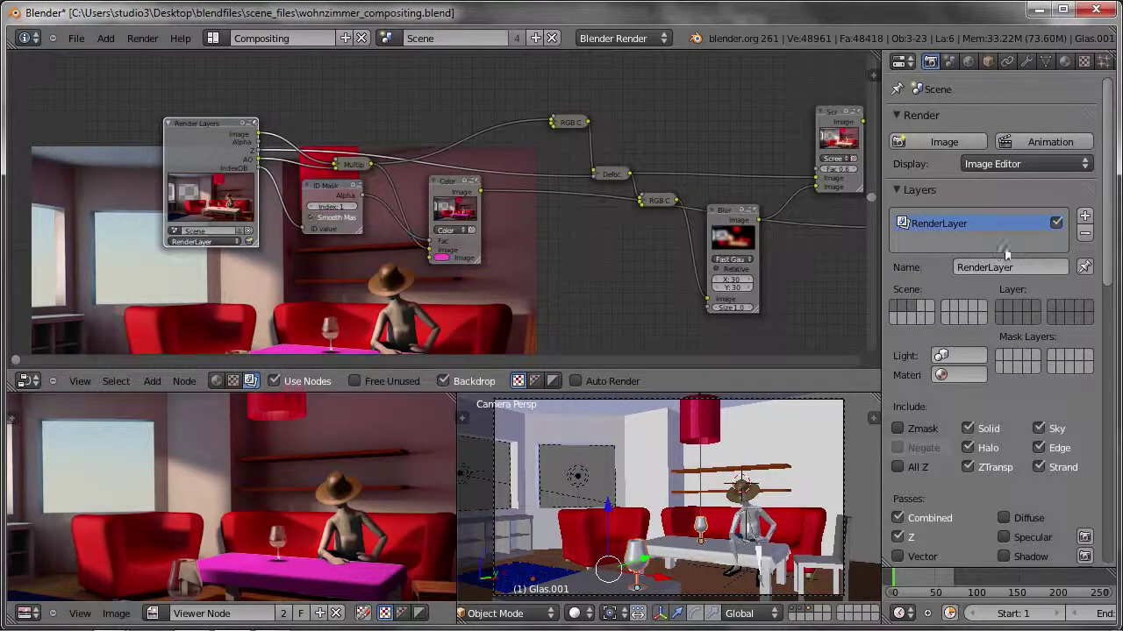
pyautogui.click(1002, 307)
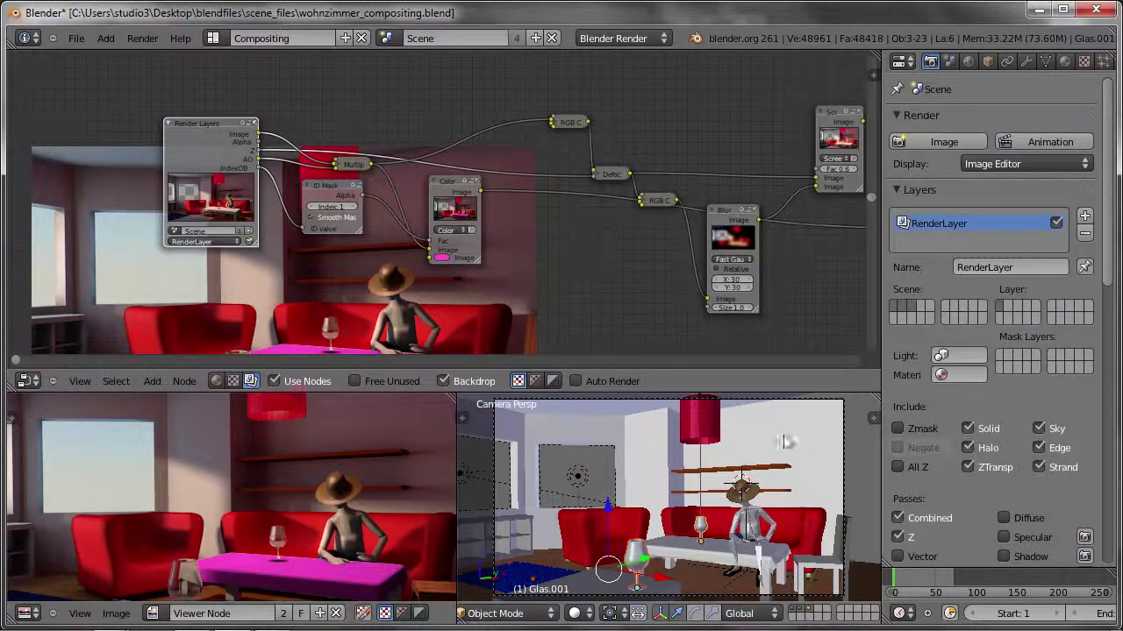
# - View the room layer alone, turn the character and glasses layers back on, and render
pyautogui.click(793, 611)
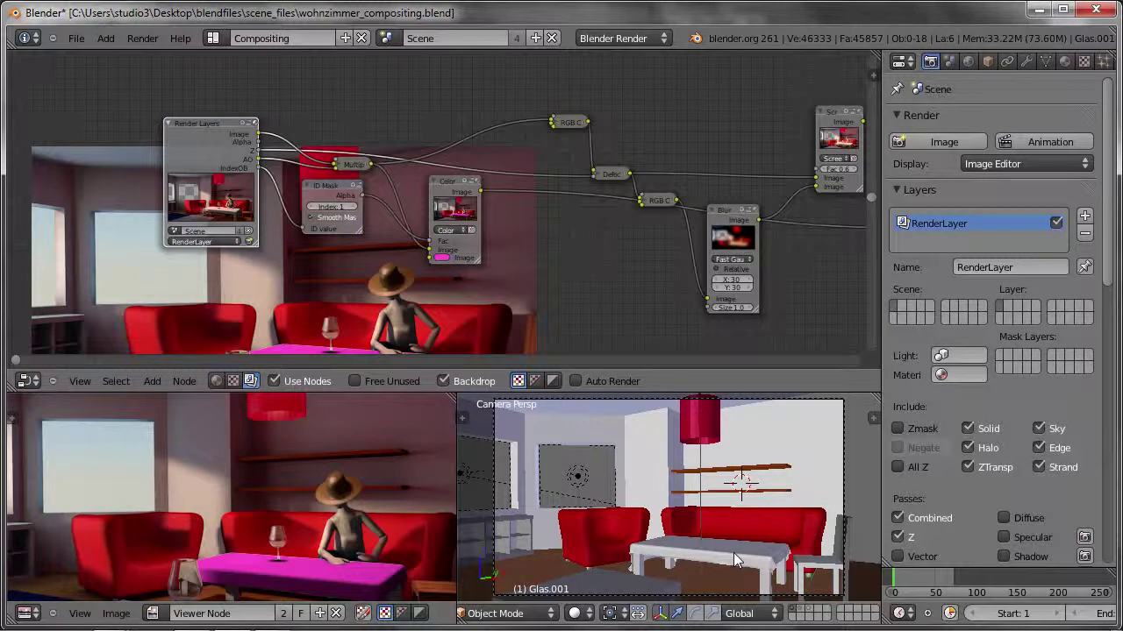
pyautogui.keyDown('shift'); pyautogui.click(805, 611); pyautogui.keyUp('shift')
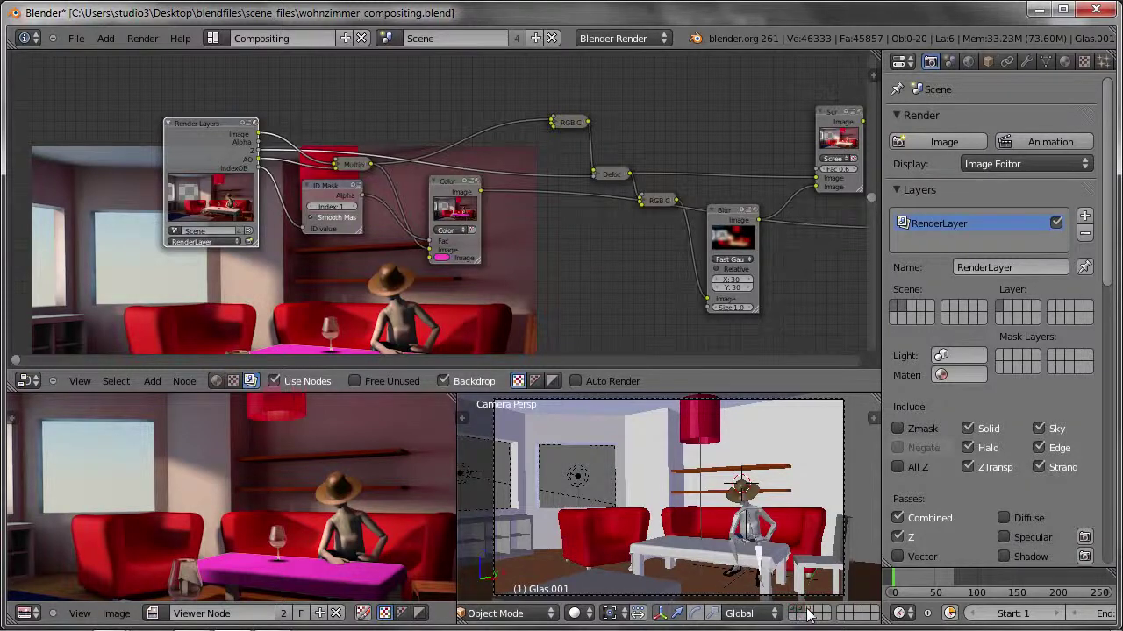
pyautogui.keyDown('shift'); pyautogui.click(807, 614); pyautogui.keyUp('shift')
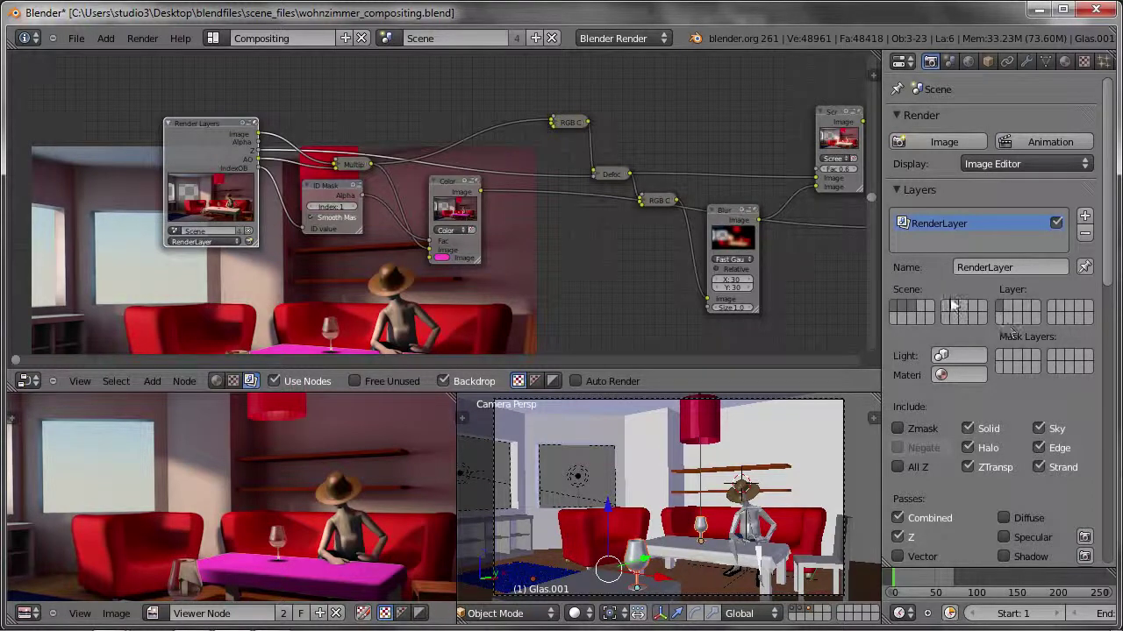
pyautogui.click(934, 141)
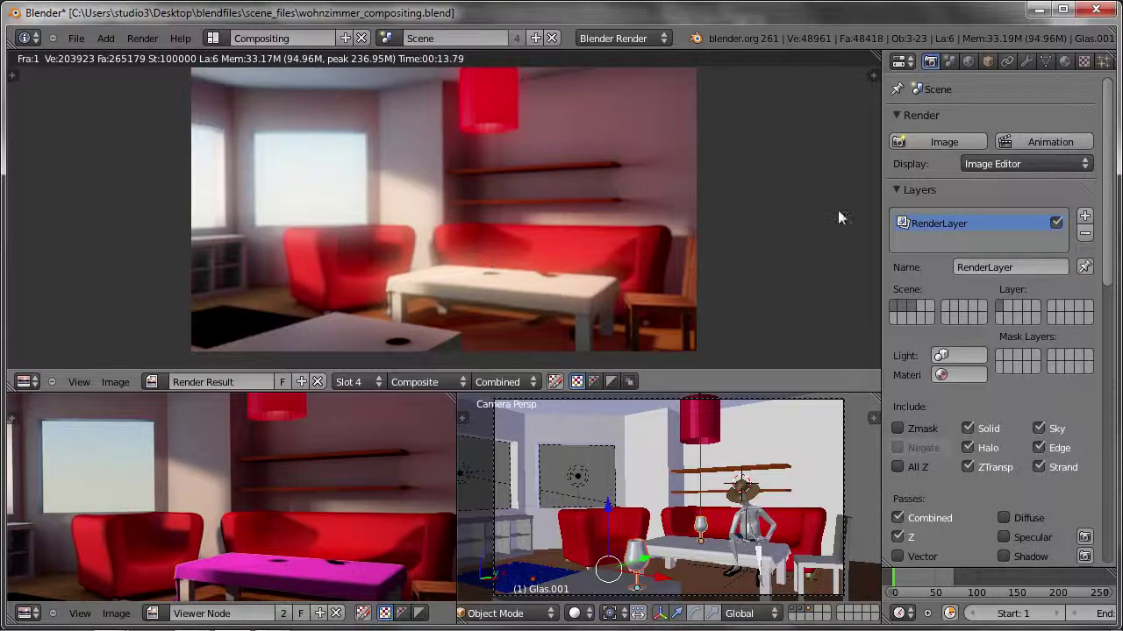
# - Rename RenderLayer to 'zimmer', add a render layer named 'character', and render again
pyautogui.click(973, 267)
pyautogui.press('BackSpace')
pyautogui.write('zimmer')
pyautogui.press('Return')
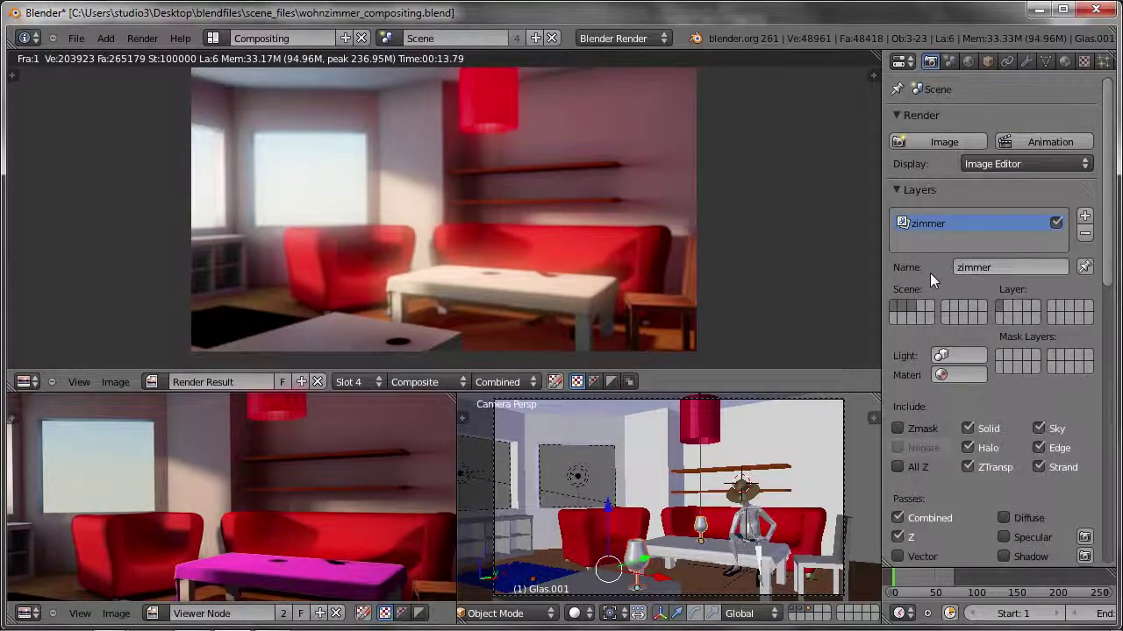
pyautogui.click(1085, 217)
pyautogui.click(1001, 267)
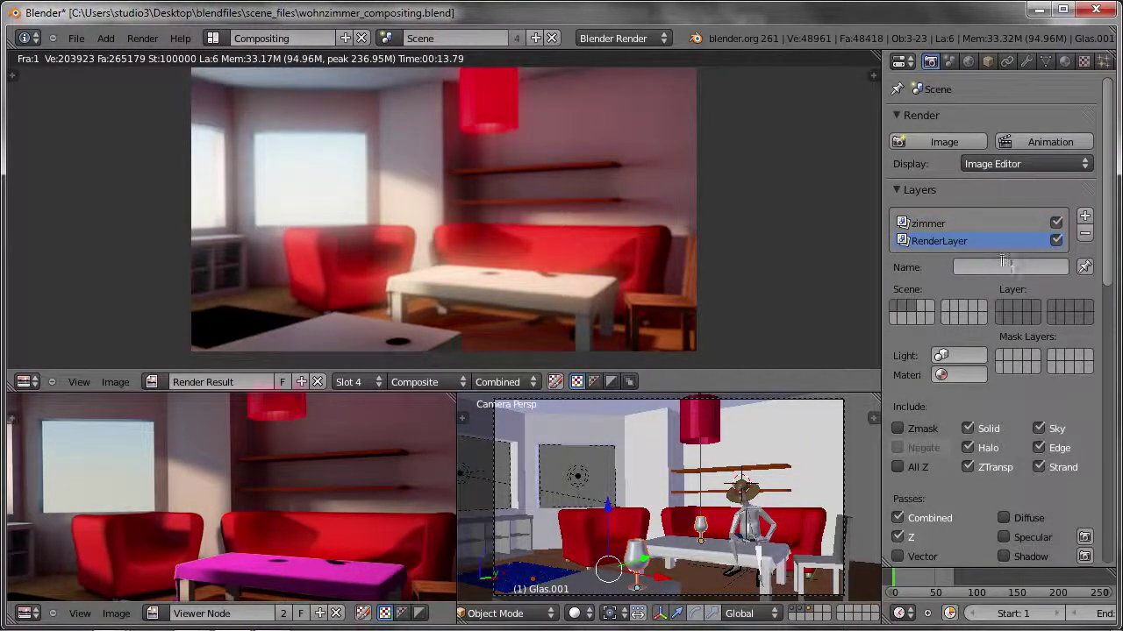
pyautogui.write('racter')
pyautogui.press('Return')
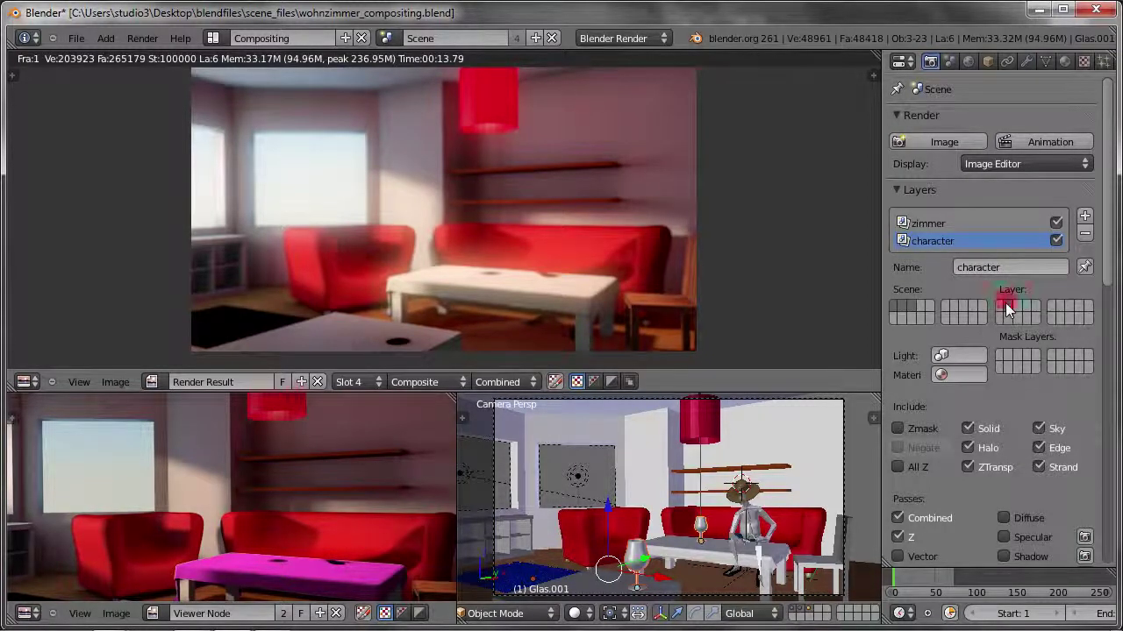
pyautogui.click(943, 141)
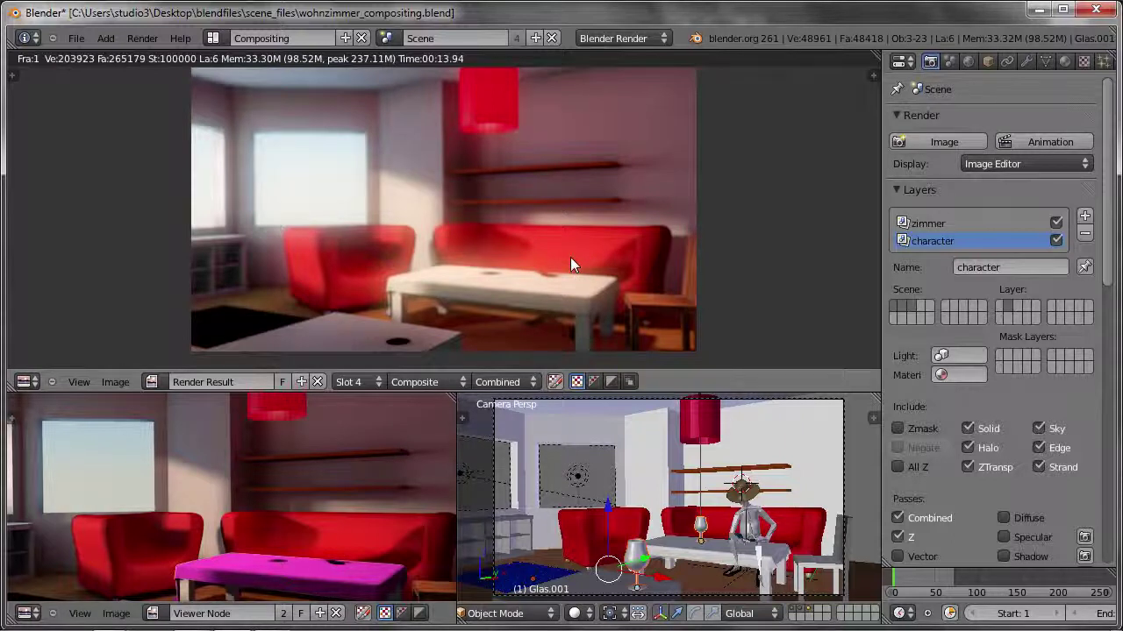
pyautogui.hotkey('shift', 'F3')
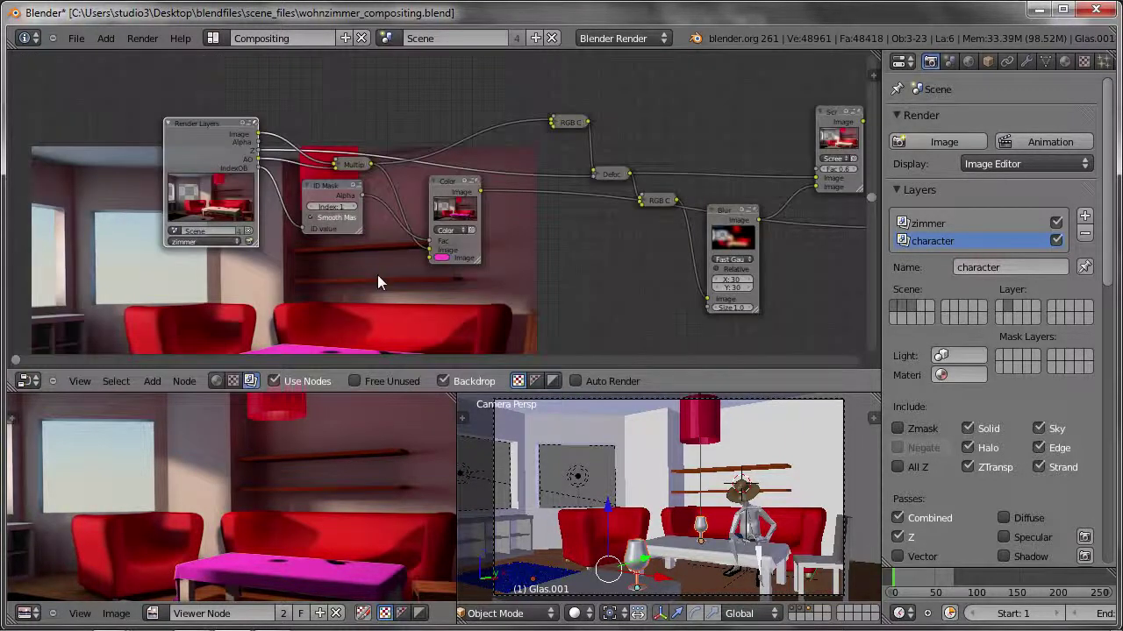
# - Maximize the node editor and set the existing Render Layers node to the zimmer layer
pyautogui.hotkey('ctrl', 'Up')
pyautogui.press('Home')
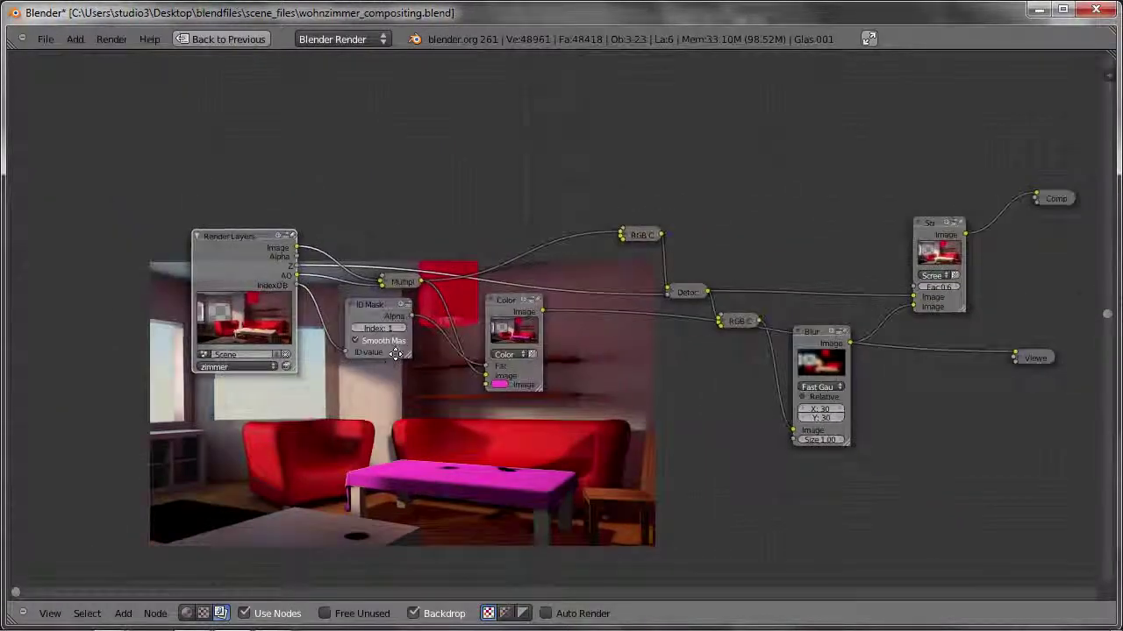
pyautogui.moveTo(395, 354); pyautogui.dragTo(401, 223, button='middle')
pyautogui.press('g')
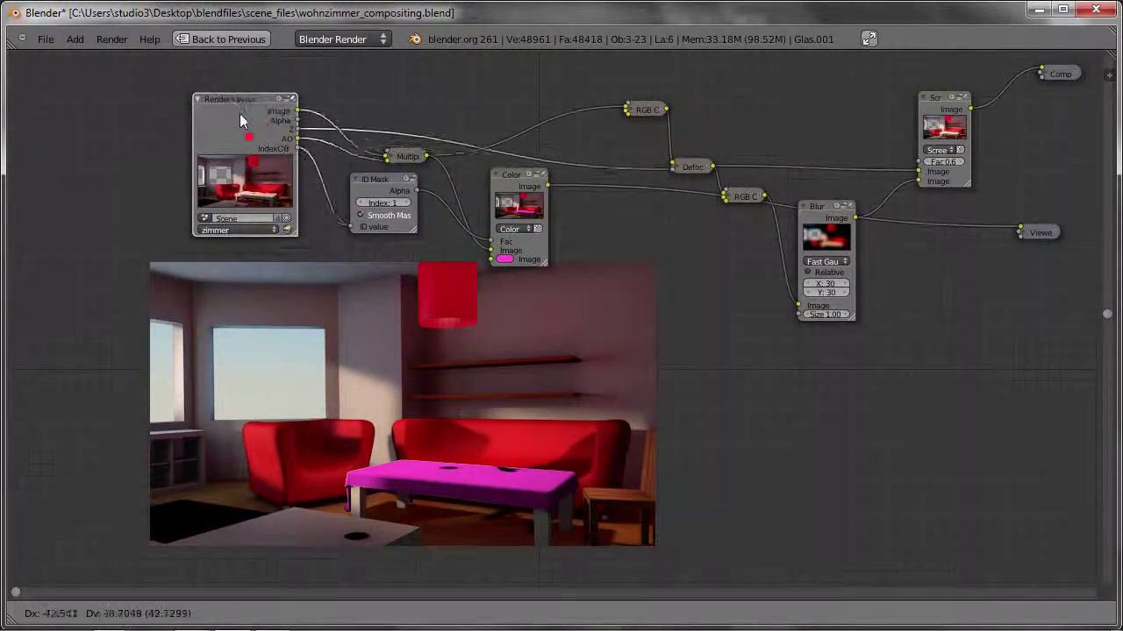
pyautogui.click(234, 110)
pyautogui.scroll(5, 211, 233)
pyautogui.click(189, 223)
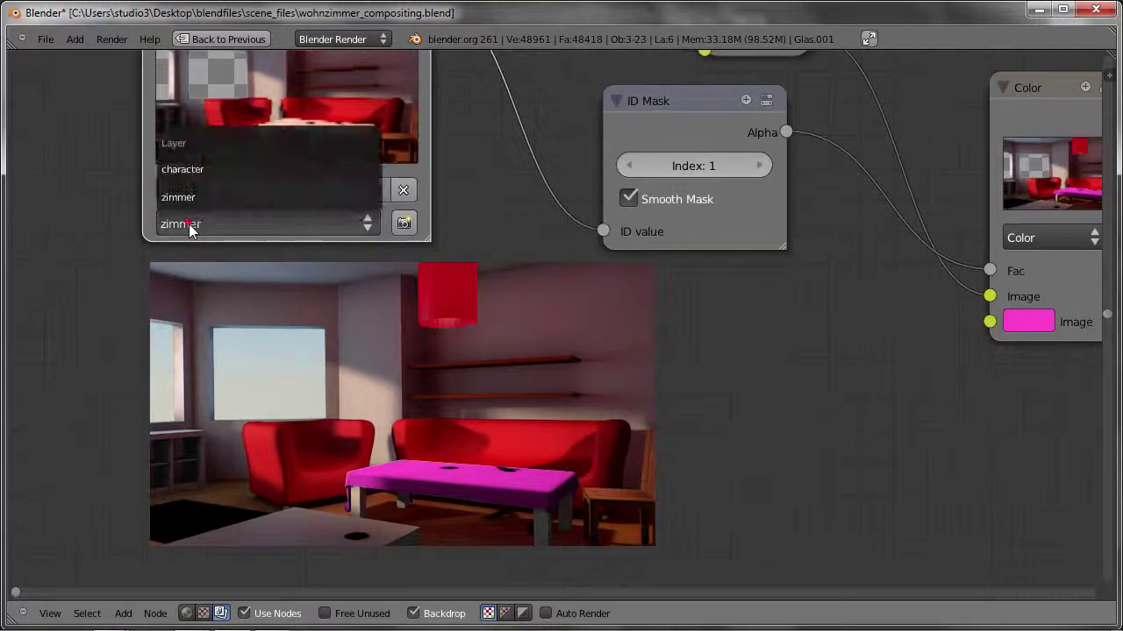
pyautogui.click(175, 198)
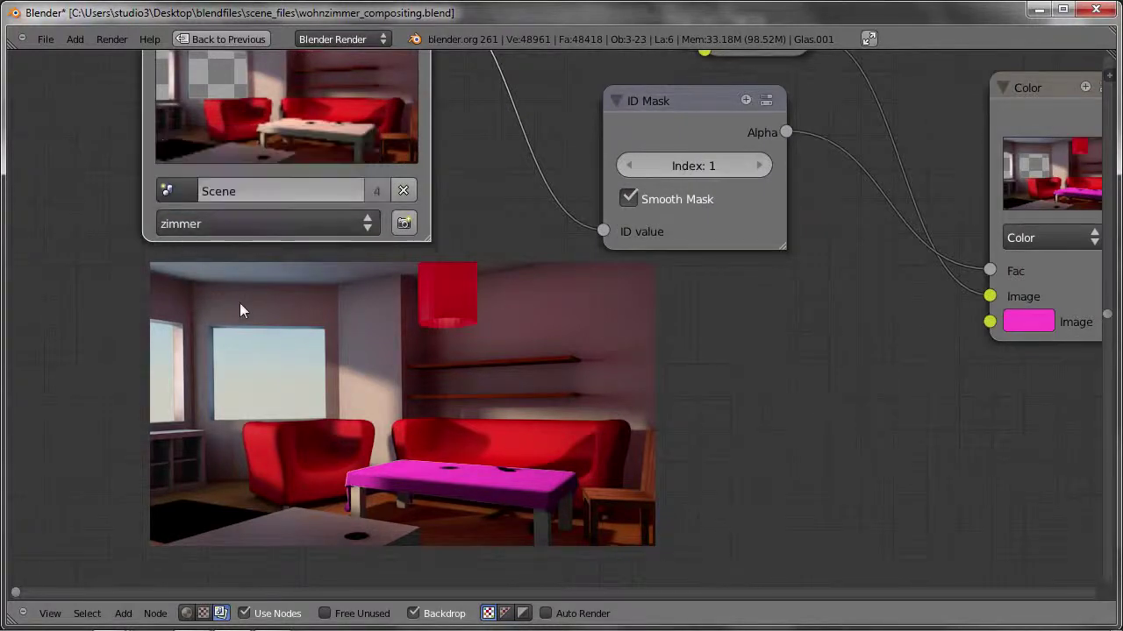
# - Duplicate the Render Layers node and place the copy at the lower left
pyautogui.click(208, 222)
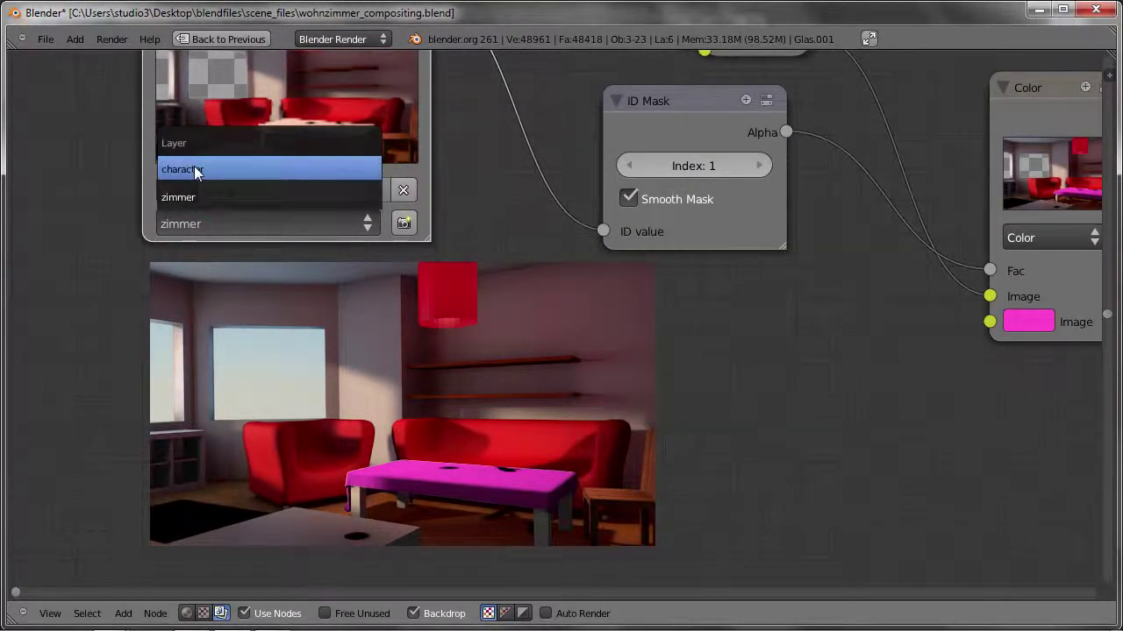
pyautogui.scroll(-1, 351, 301)
pyautogui.scroll(-2, 403, 337)
pyautogui.scroll(-1, 404, 350)
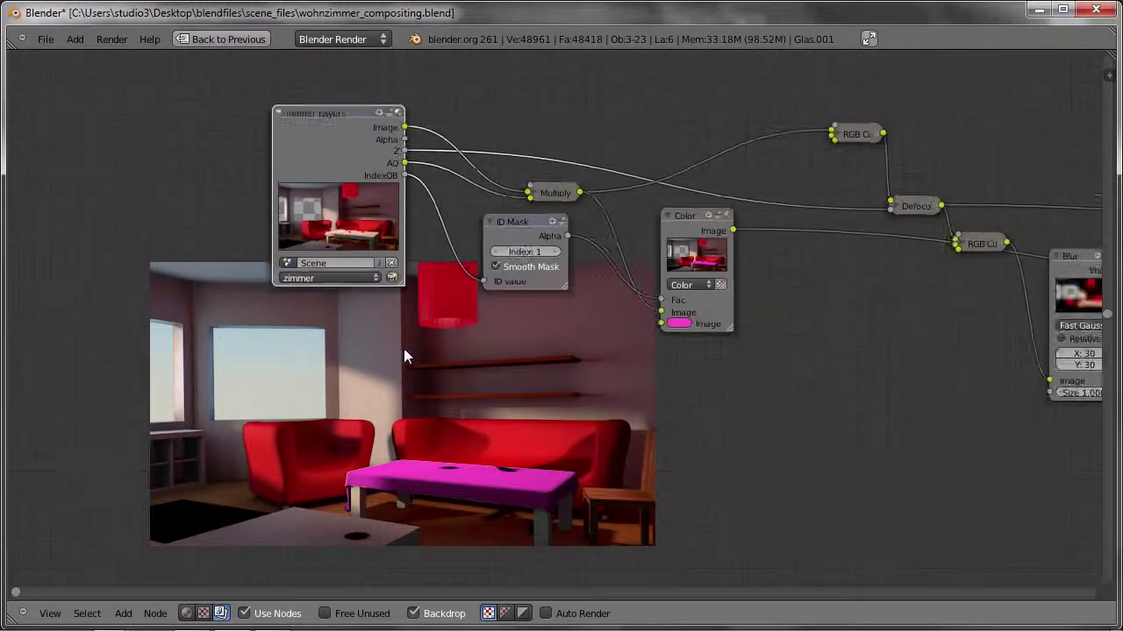
pyautogui.moveTo(404, 348); pyautogui.dragTo(390, 322, button='middle')
pyautogui.moveTo(320, 116); pyautogui.dragTo(277, 106)
pyautogui.hotkey('shift', 'd')
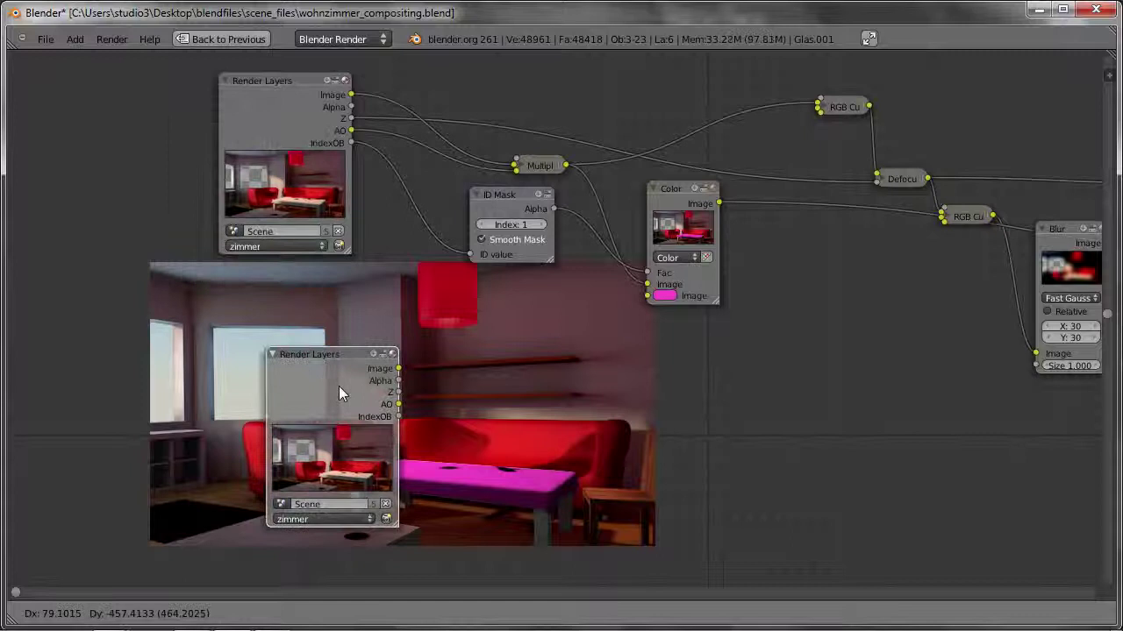
pyautogui.click(189, 351)
# - Set the copy to the character layer and send its image to the Viewer
pyautogui.keyDown('alt'); pyautogui.moveTo(325, 392); pyautogui.dragTo(497, 400, button='middle'); pyautogui.keyUp('alt')
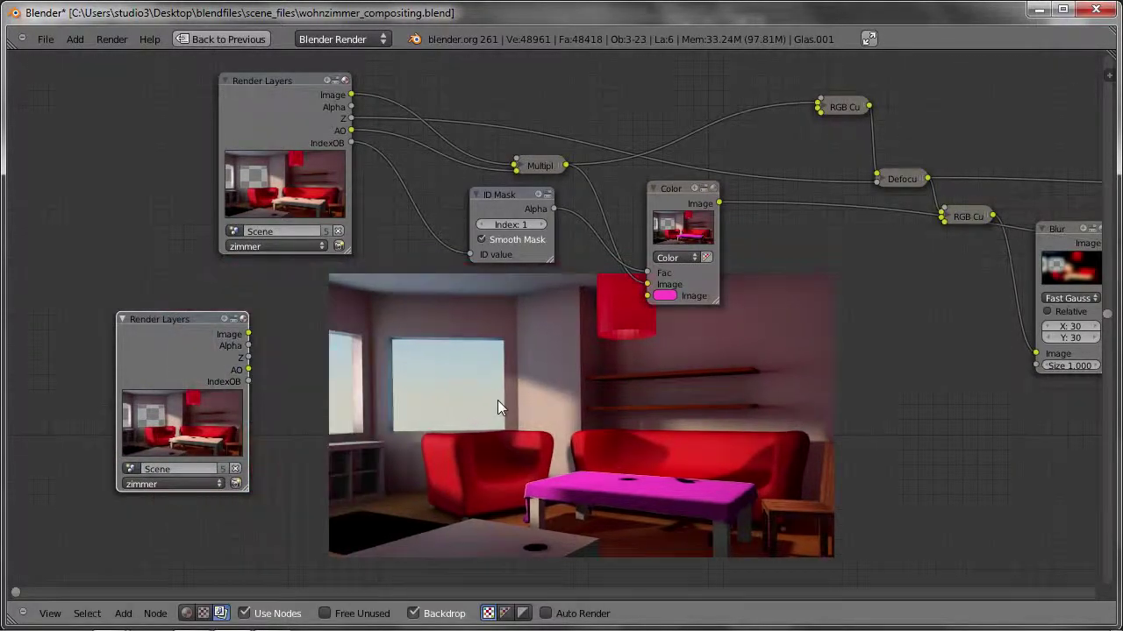
pyautogui.scroll(2, 153, 489)
pyautogui.scroll(1, 151, 483)
pyautogui.click(151, 483)
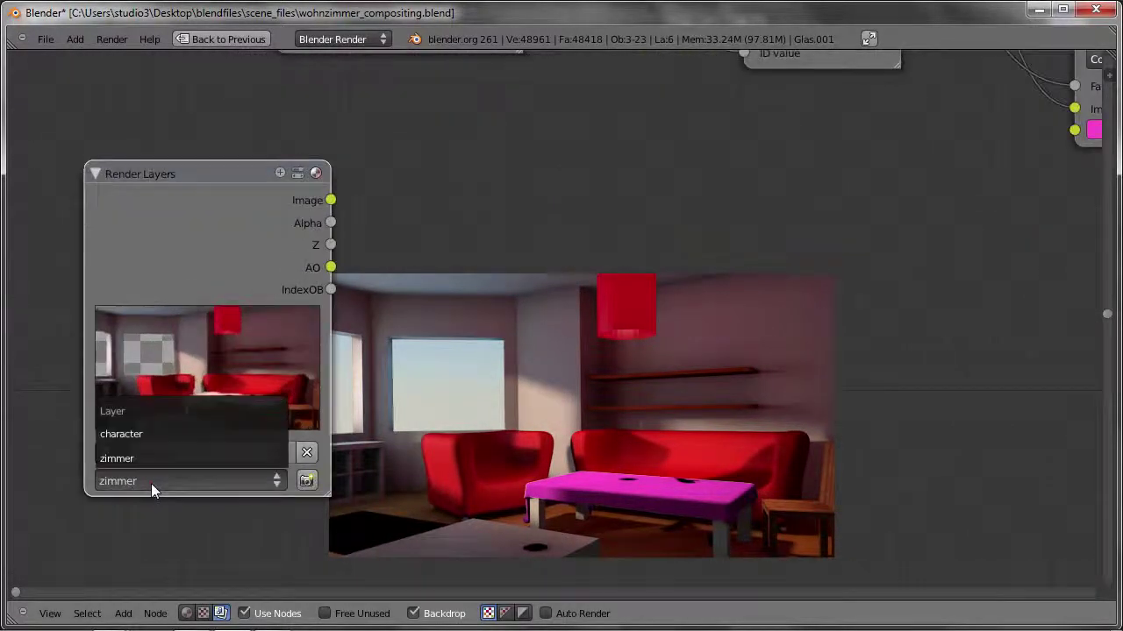
pyautogui.click(135, 433)
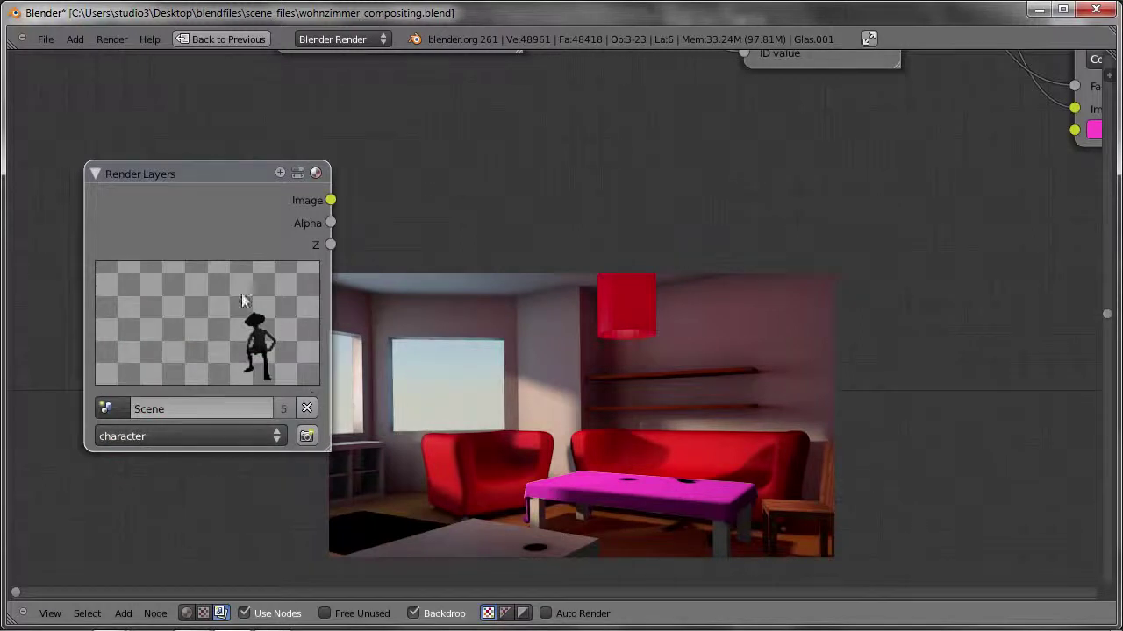
pyautogui.keyDown('ctrl'); pyautogui.keyDown('shift'); pyautogui.click(256, 207); pyautogui.keyUp('shift'); pyautogui.keyUp('ctrl')
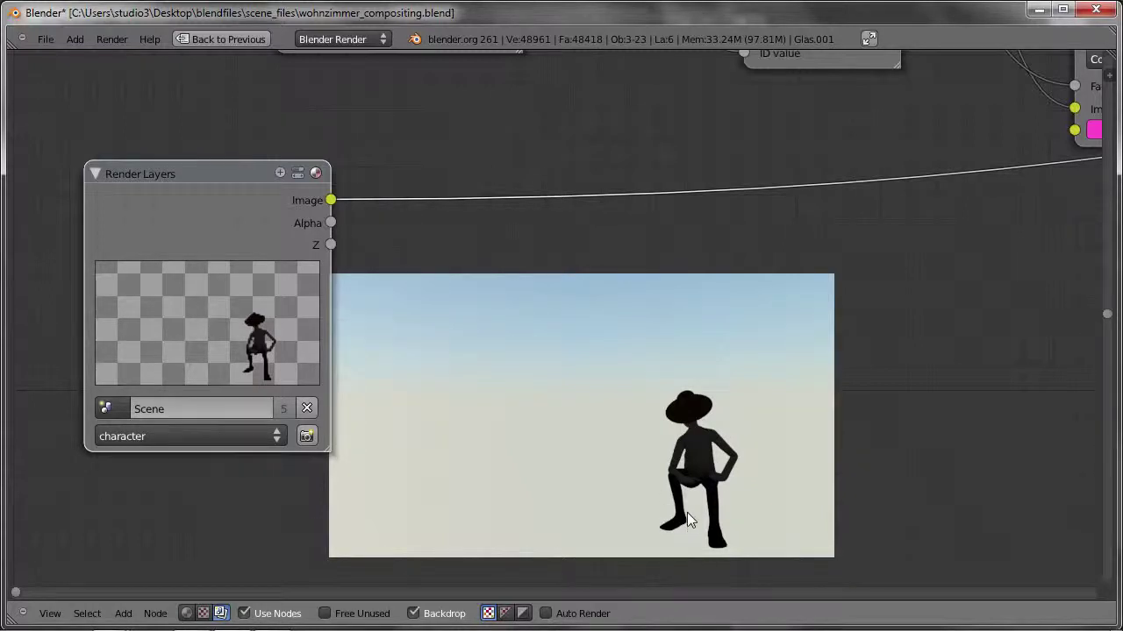
pyautogui.hotkey('ctrl', 'Up')
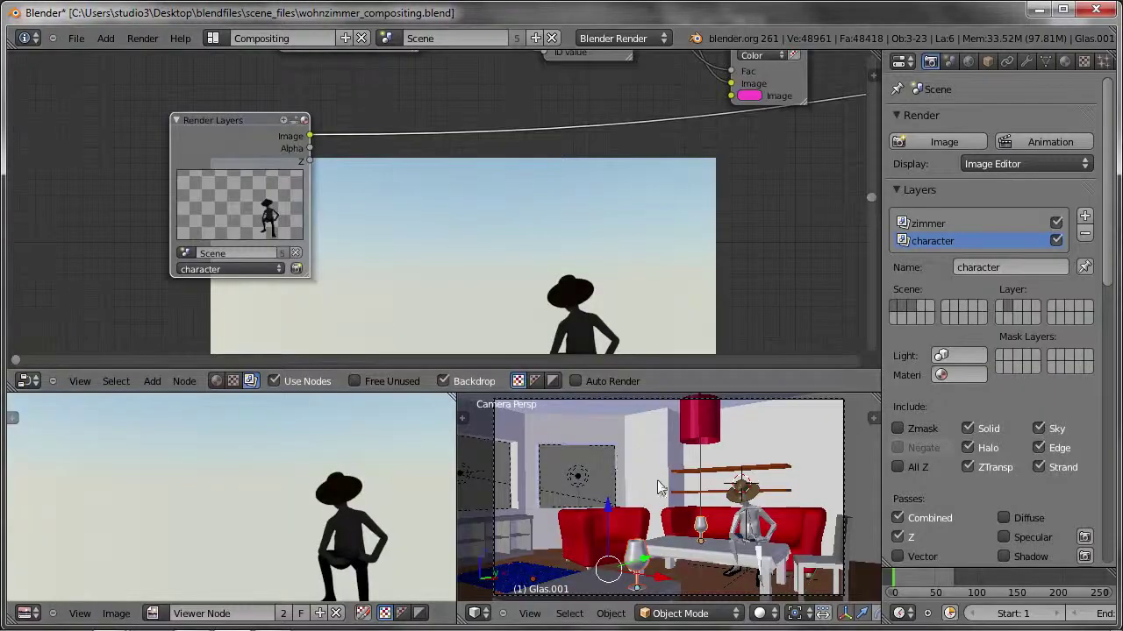
# - Select the Area.002 lamp, then every lamp of the same type in wireframe view
pyautogui.rightClick(576, 478)
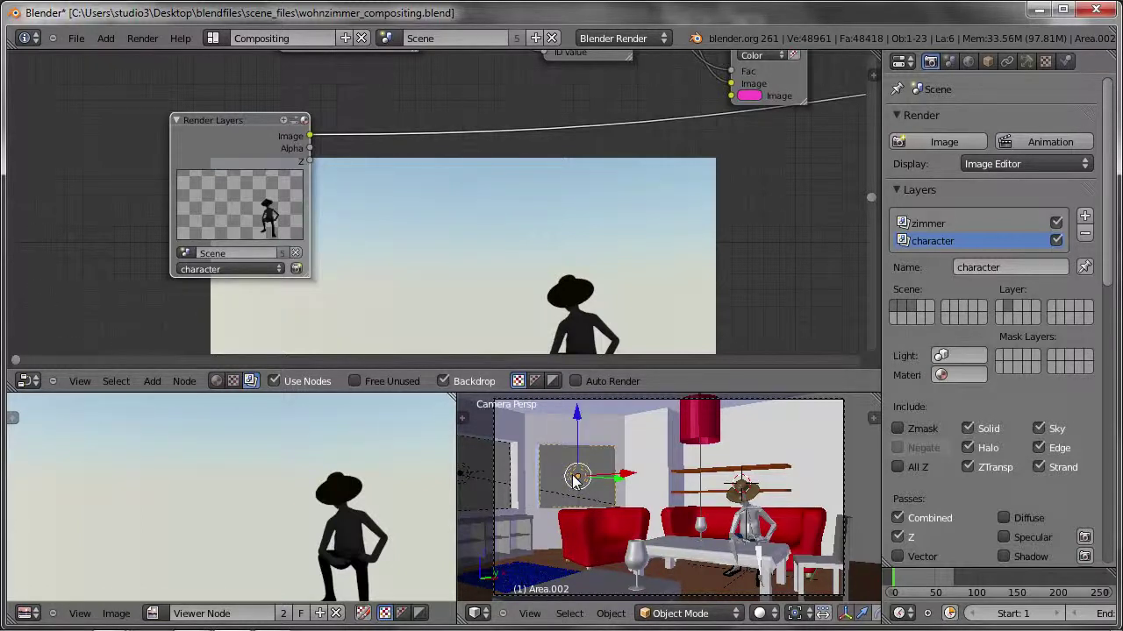
pyautogui.hotkey('ctrl', 'Up')
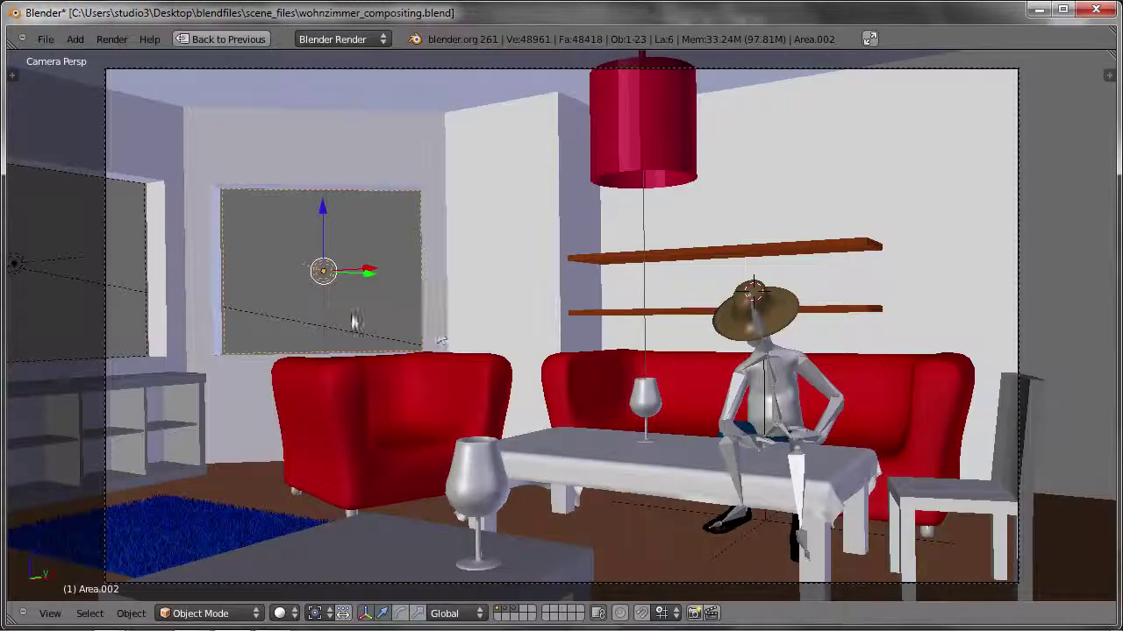
pyautogui.press('z')
pyautogui.moveTo(389, 308); pyautogui.dragTo(499, 347, button='middle')
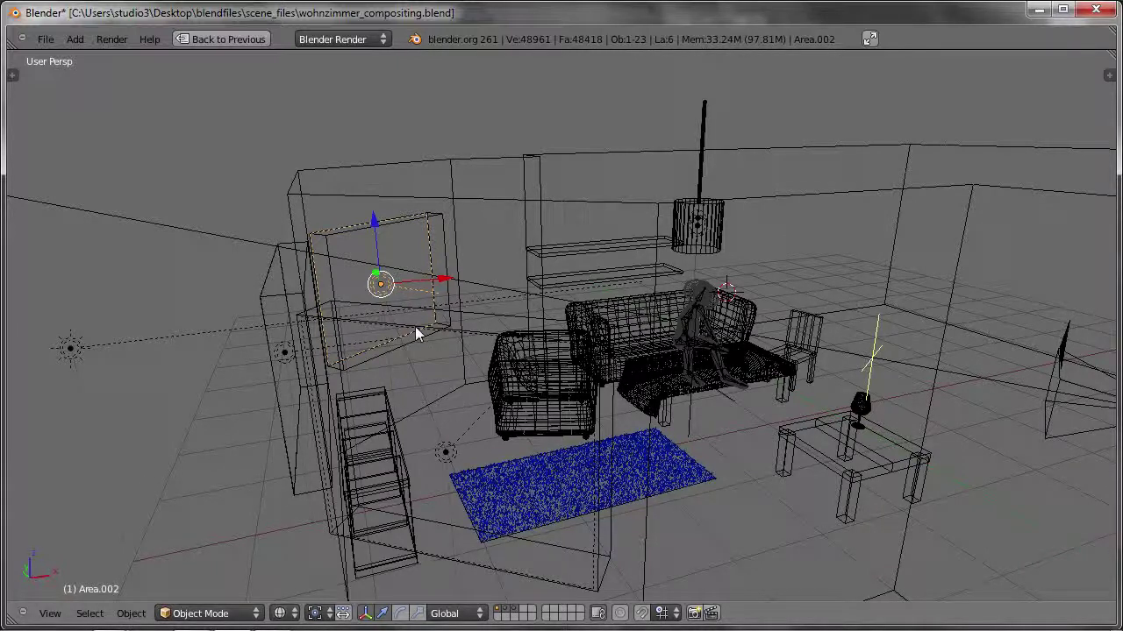
pyautogui.hotkey('shift', 'g')
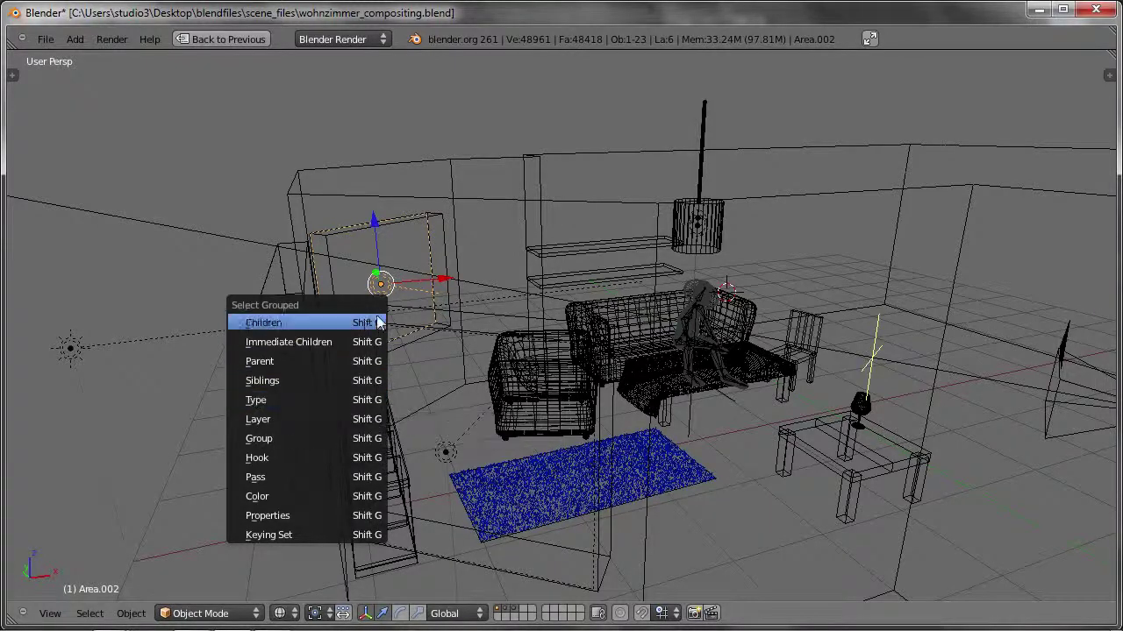
pyautogui.click(283, 400)
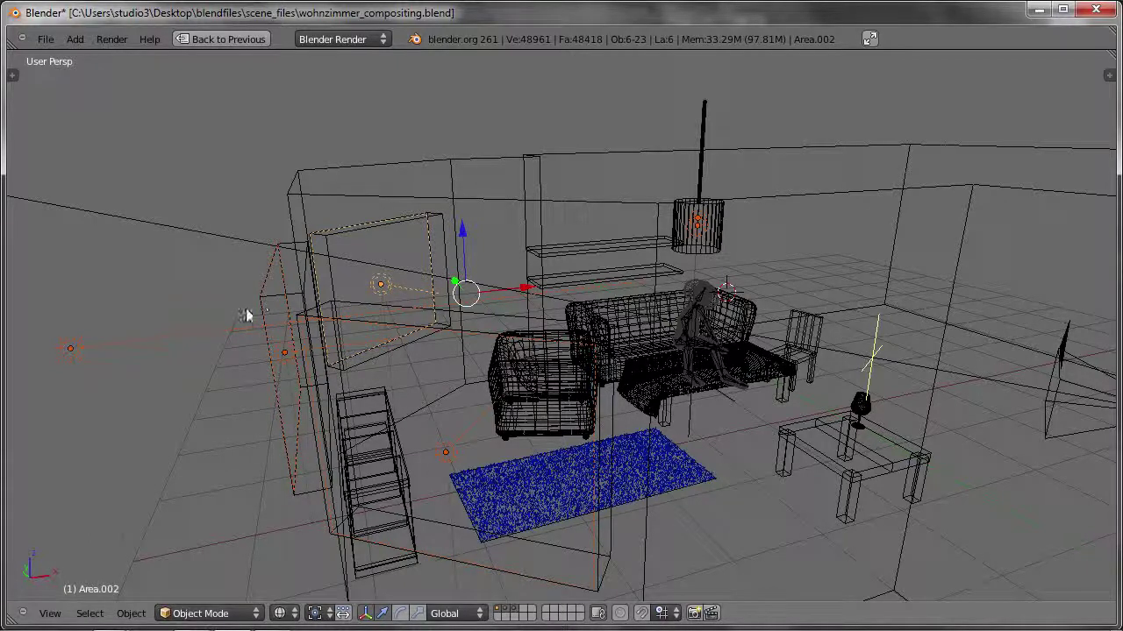
# - Move the six selected lamps to the first scene layer and start a new render
pyautogui.press('m')
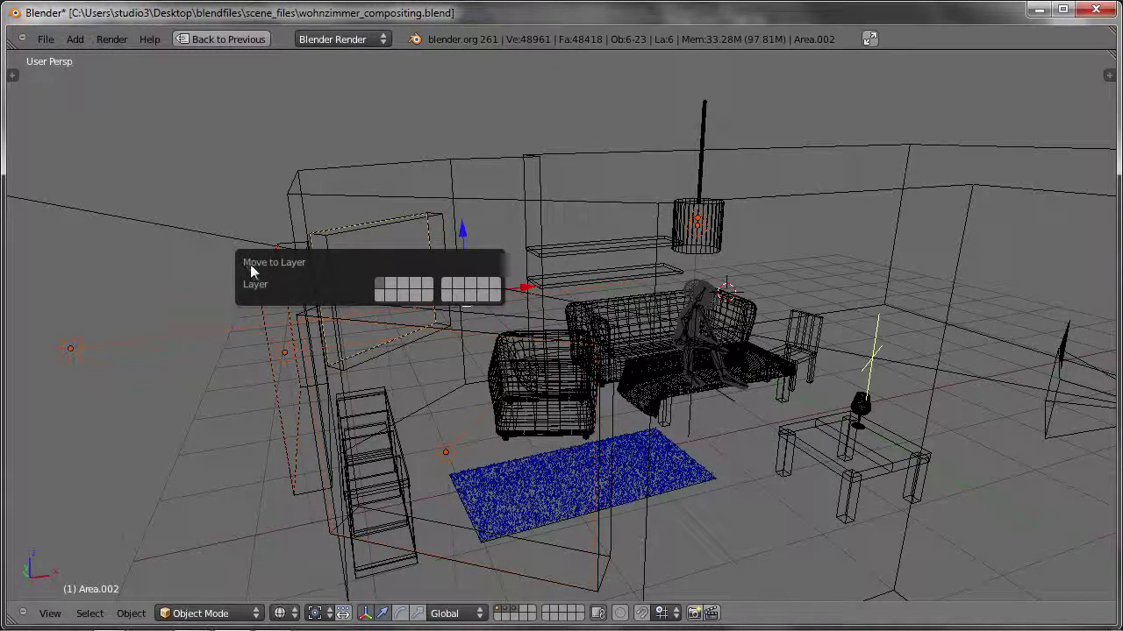
pyautogui.click(404, 288)
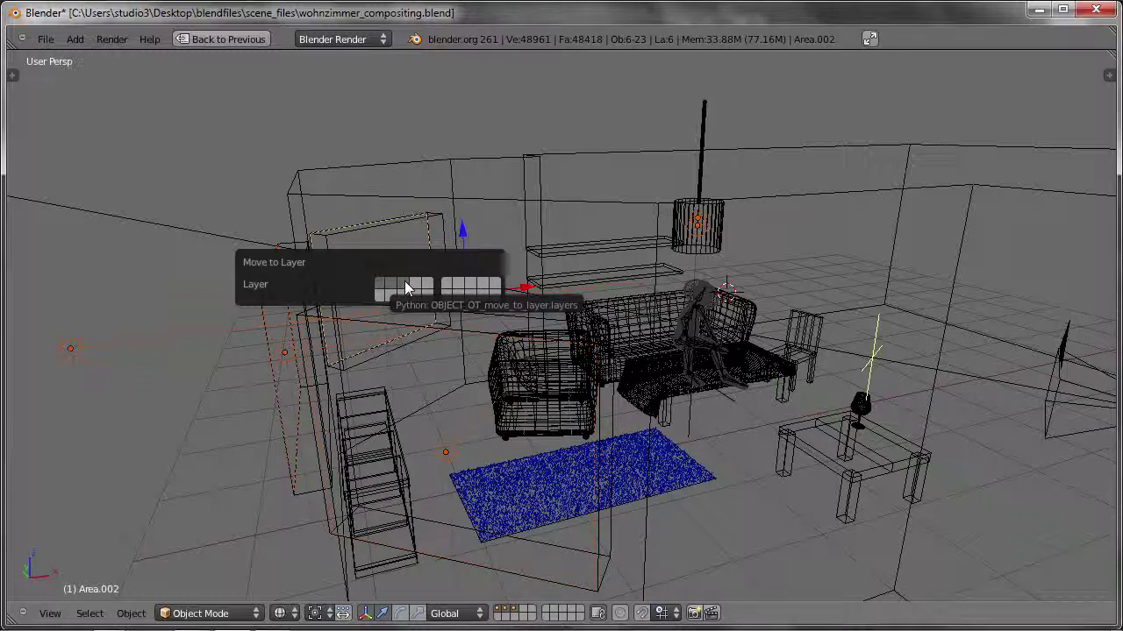
pyautogui.click(391, 286)
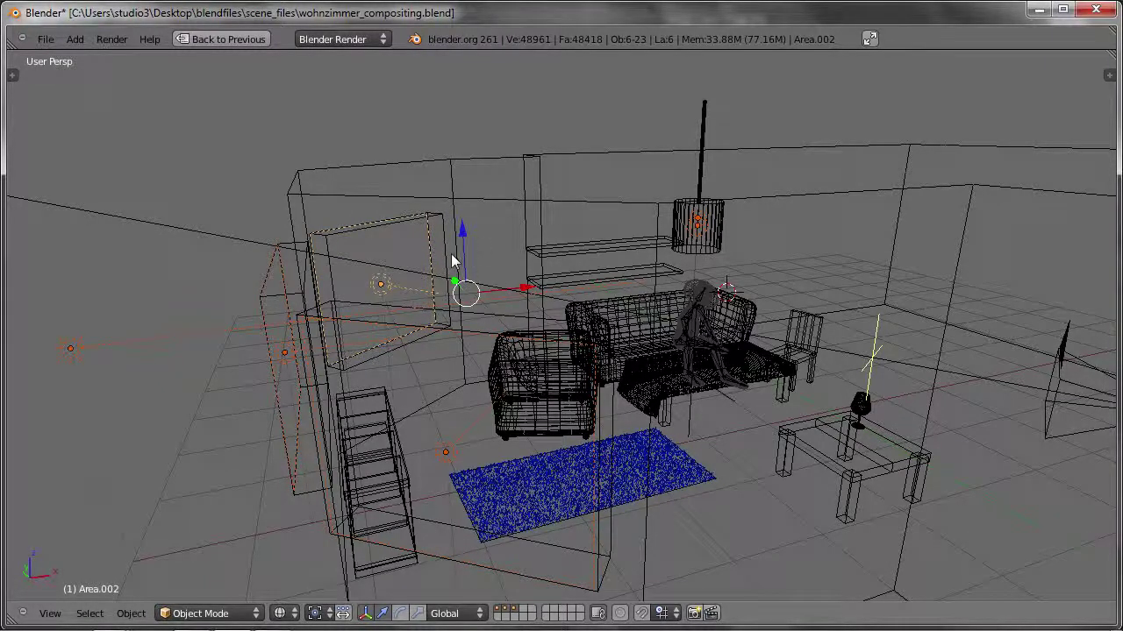
pyautogui.hotkey('ctrl', 'Up')
pyautogui.click(944, 141)
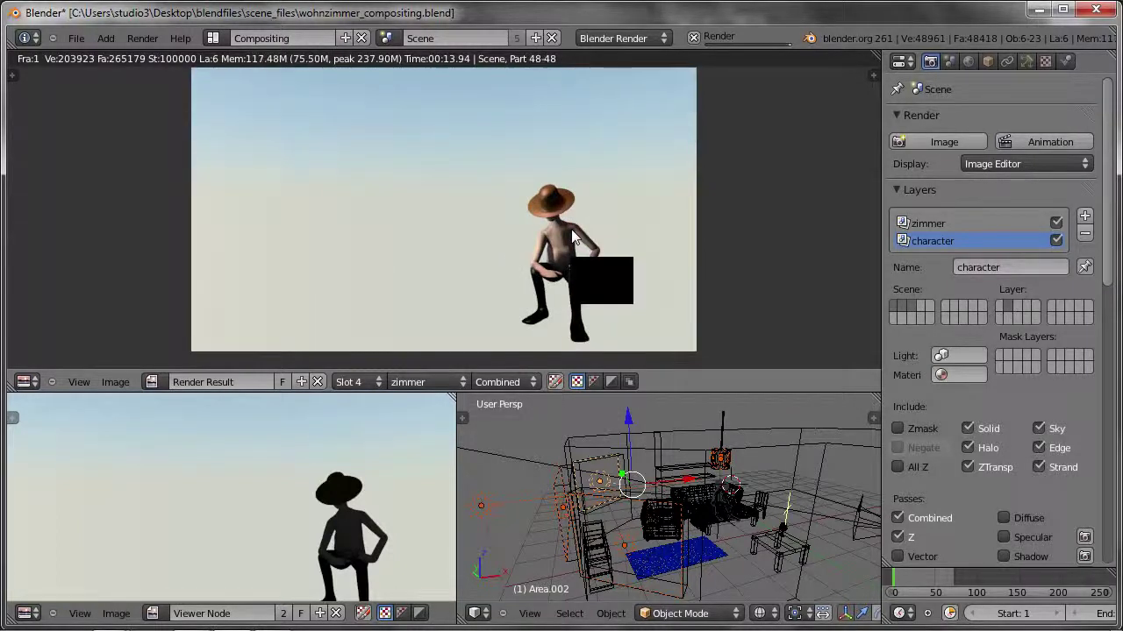
# - Switch back to the compositing node tree, maximize it, and zoom out to show the nodes
pyautogui.hotkey('shift', 'F3')
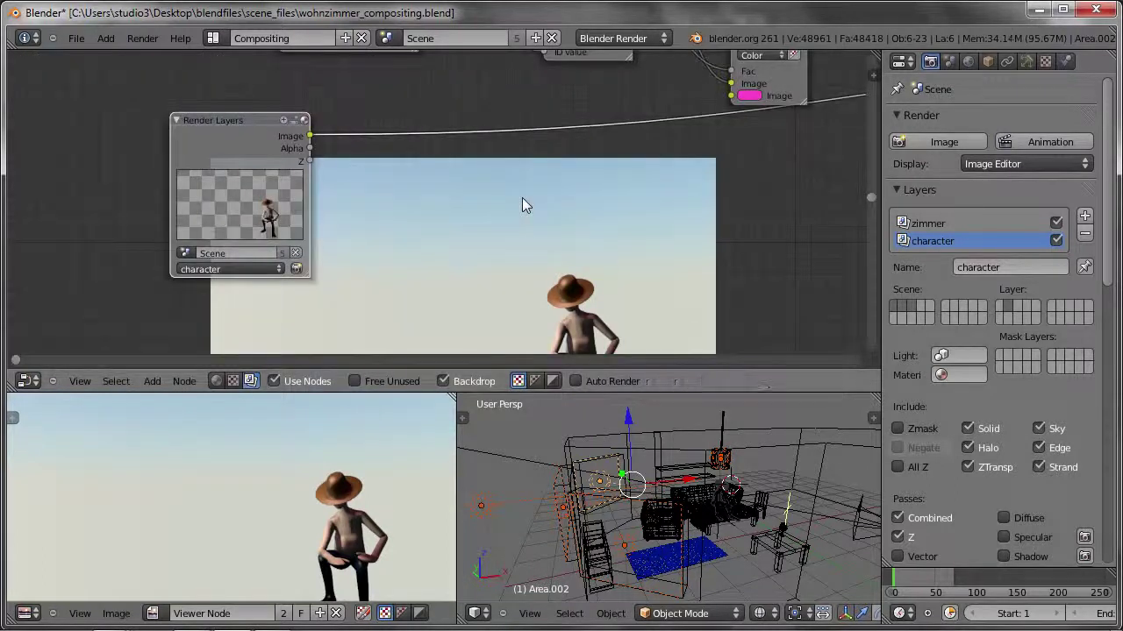
pyautogui.hotkey('ctrl', 'Up')
pyautogui.scroll(-2, 546, 265)
pyautogui.scroll(-2, 548, 267)
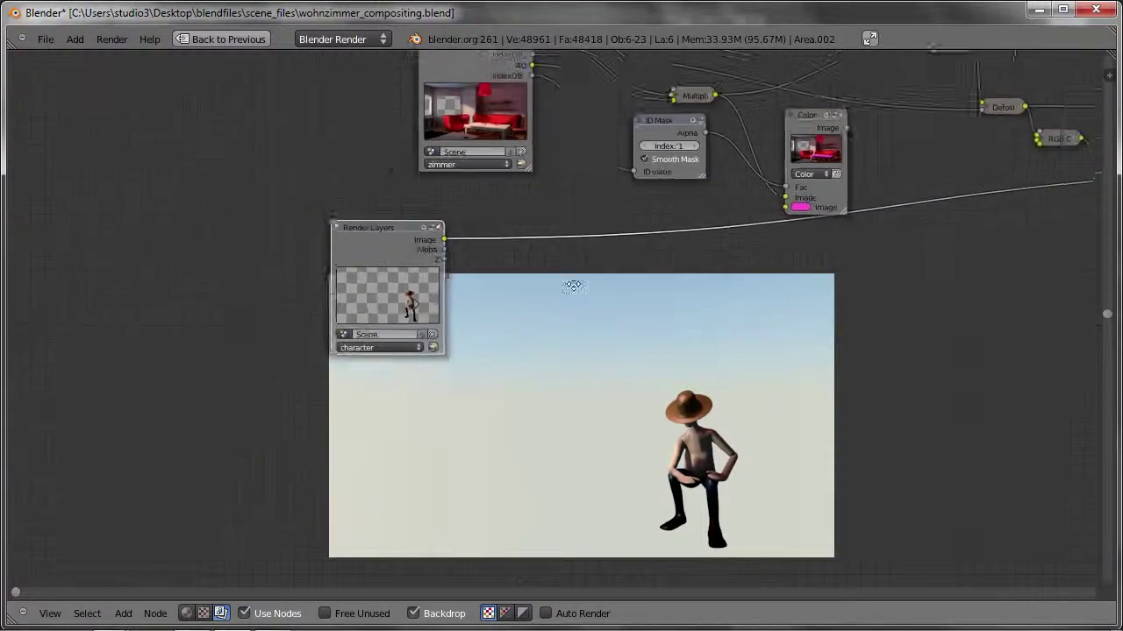
pyautogui.moveTo(571, 280); pyautogui.dragTo(394, 293, button='middle')
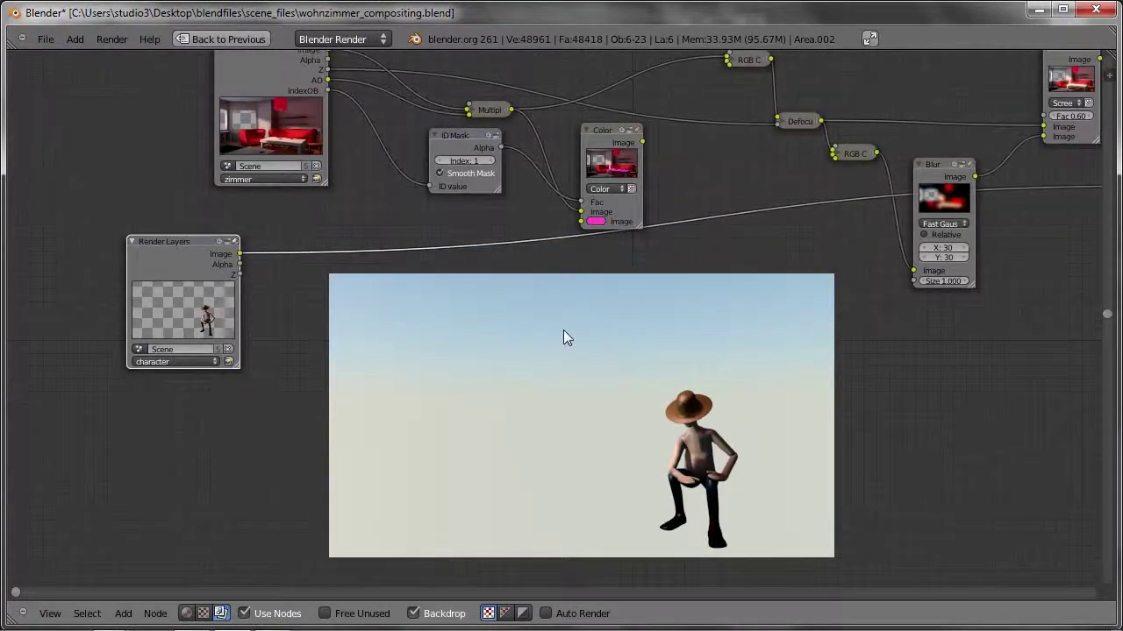
pyautogui.moveTo(585, 326); pyautogui.dragTo(370, 463, button='middle')
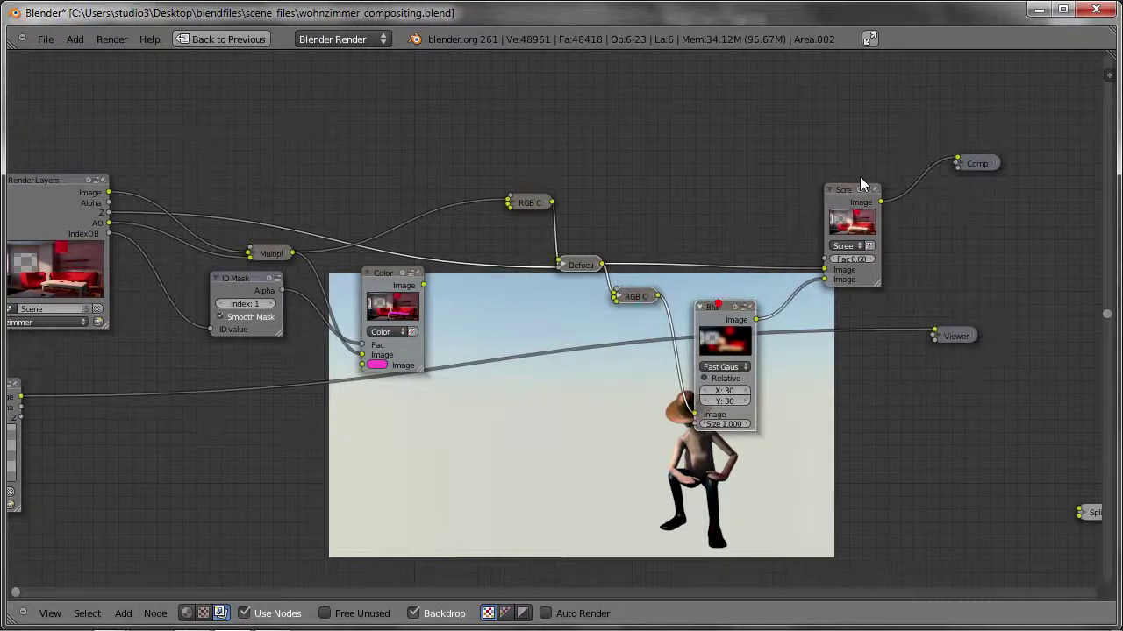
# - Cut the Defocus links and move the Defocus, RGB, Blur and Screen nodes aside
pyautogui.keyDown('ctrl'); pyautogui.moveTo(550, 249); pyautogui.dragTo(646, 163); pyautogui.keyUp('ctrl')
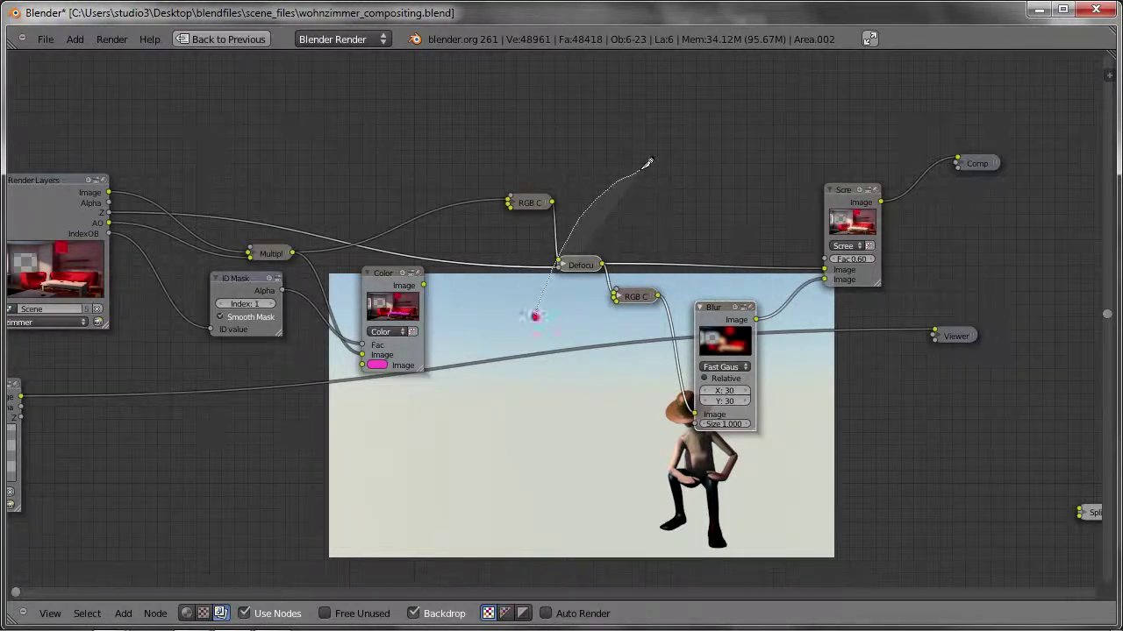
pyautogui.press('Home')
pyautogui.press('b')
pyautogui.moveTo(584, 208)
pyautogui.mouseDown()
pyautogui.moveTo(794, 443)
pyautogui.moveTo(823, 451)
pyautogui.mouseUp()
pyautogui.scroll(-1, 822, 451)
pyautogui.press('g')
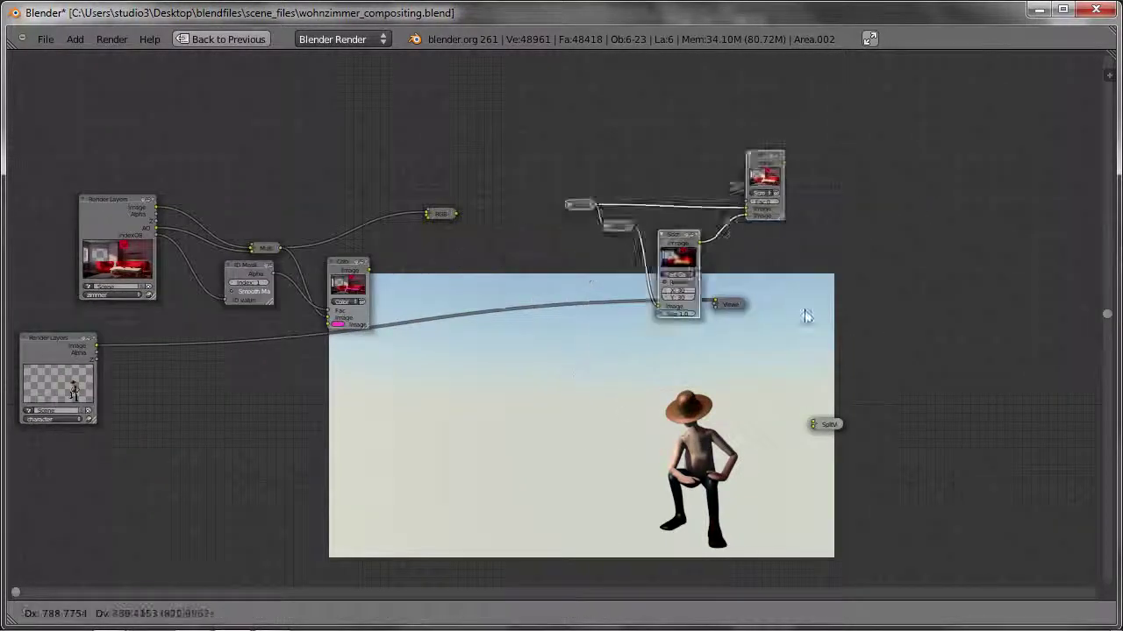
pyautogui.click(945, 283)
pyautogui.moveTo(750, 188); pyautogui.dragTo(1065, 203)
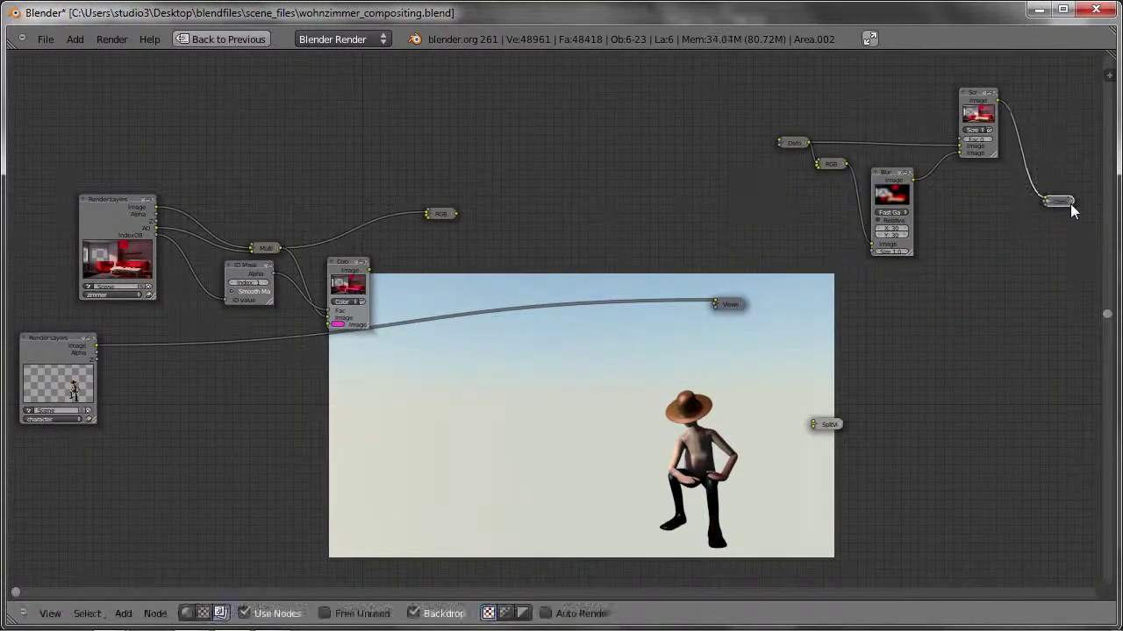
# - Reposition RGB Curves and connect the Color node's Image output into it
pyautogui.scroll(2, 554, 334)
pyautogui.moveTo(505, 157); pyautogui.dragTo(489, 130)
pyautogui.click(424, 230)
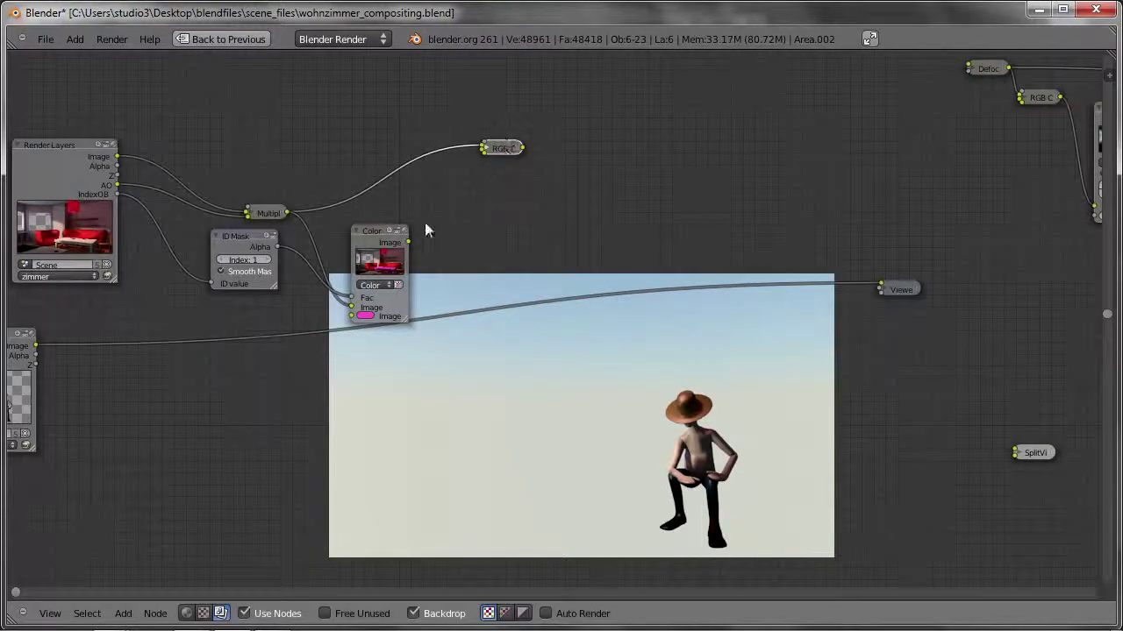
pyautogui.scroll(3, 377, 239)
pyautogui.keyDown('ctrl'); pyautogui.keyDown('shift'); pyautogui.click(366, 244); pyautogui.keyUp('shift'); pyautogui.keyUp('ctrl')
pyautogui.moveTo(425, 247)
pyautogui.mouseDown()
pyautogui.moveTo(564, 77)
pyautogui.moveTo(597, 126)
pyautogui.moveTo(424, 242)
pyautogui.moveTo(553, 124)
pyautogui.mouseUp()
pyautogui.keyDown('ctrl'); pyautogui.keyDown('shift'); pyautogui.click(594, 119); pyautogui.keyUp('shift'); pyautogui.keyUp('ctrl')
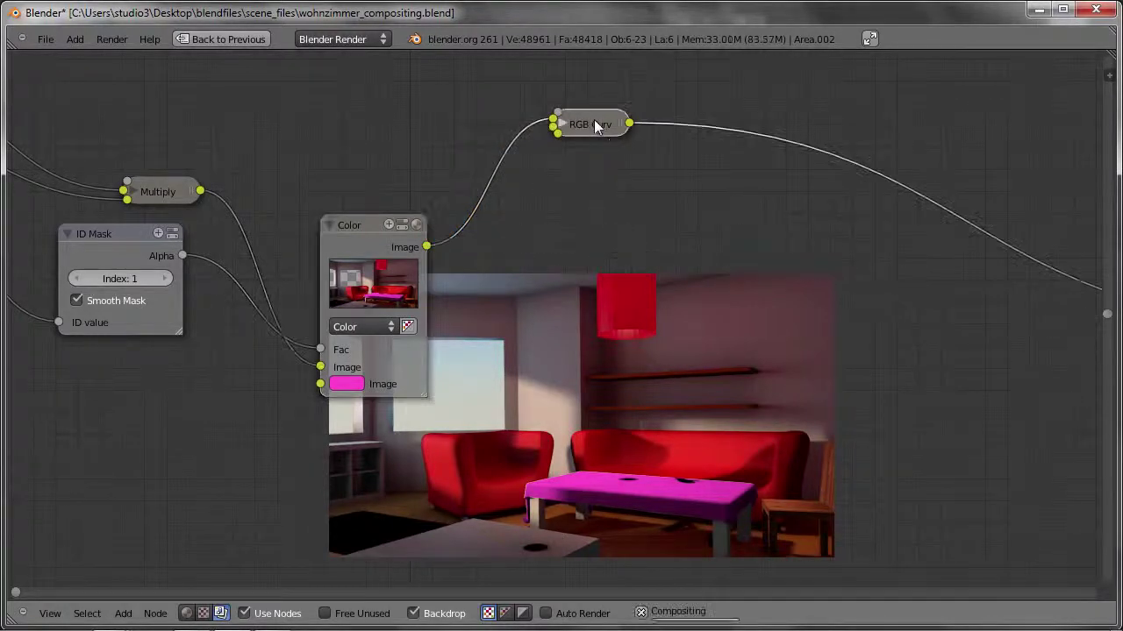
pyautogui.scroll(-2, 640, 350)
# - Link the character Render Layers Image output into RGB Curves instead
pyautogui.moveTo(454, 260); pyautogui.dragTo(447, 218)
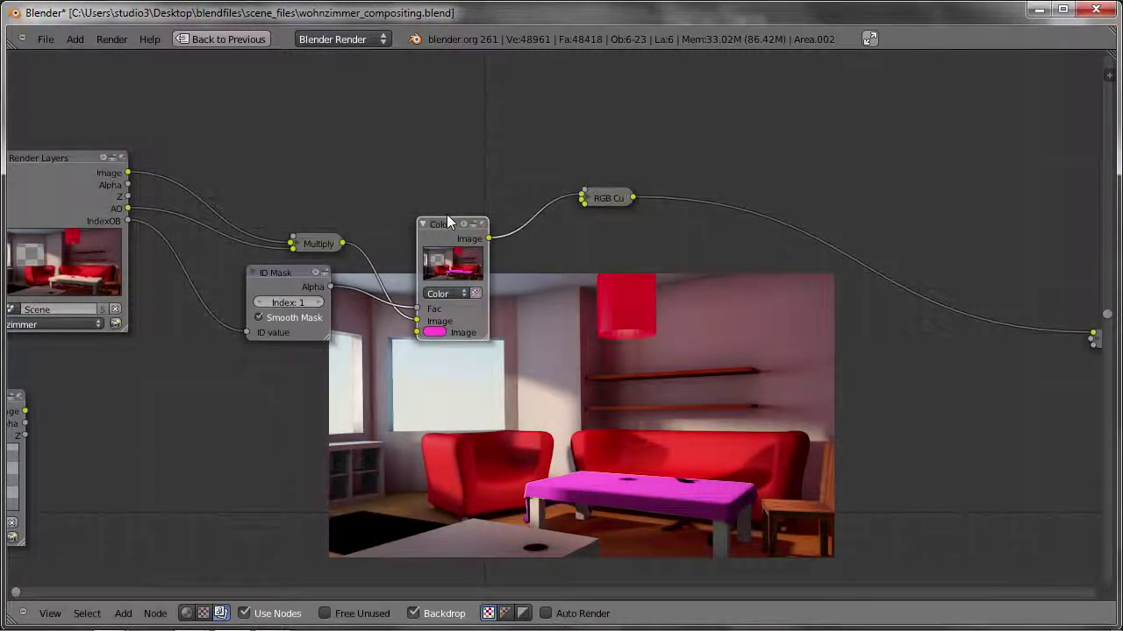
pyautogui.moveTo(619, 202)
pyautogui.mouseDown()
pyautogui.moveTo(891, 252)
pyautogui.moveTo(1018, 323)
pyautogui.moveTo(450, 237)
pyautogui.mouseUp()
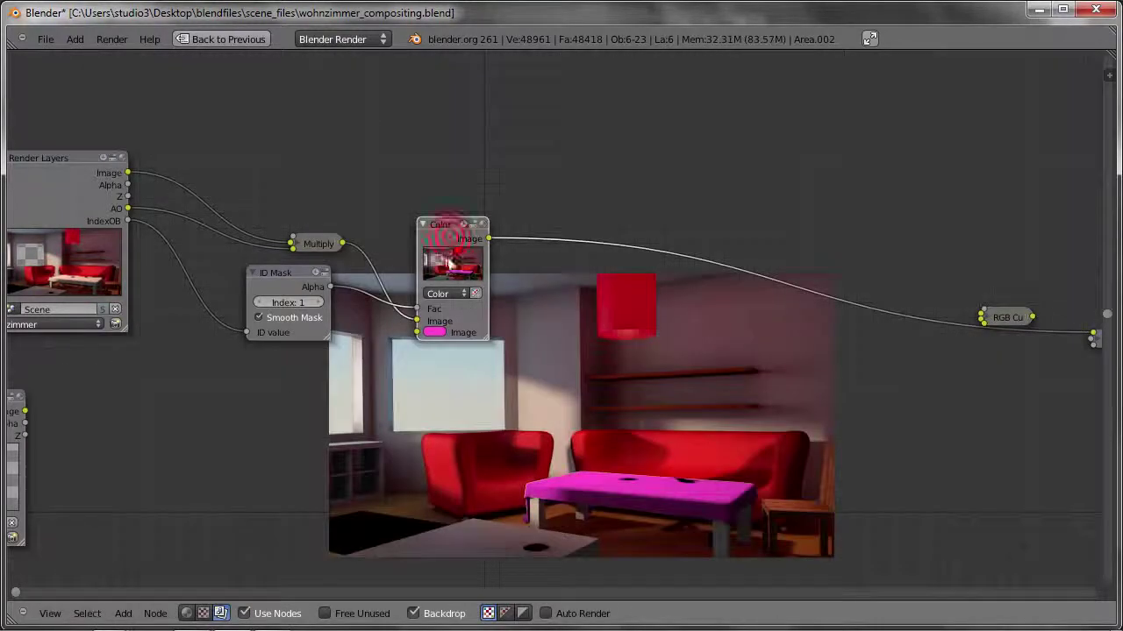
pyautogui.moveTo(621, 476); pyautogui.dragTo(692, 391, button='middle')
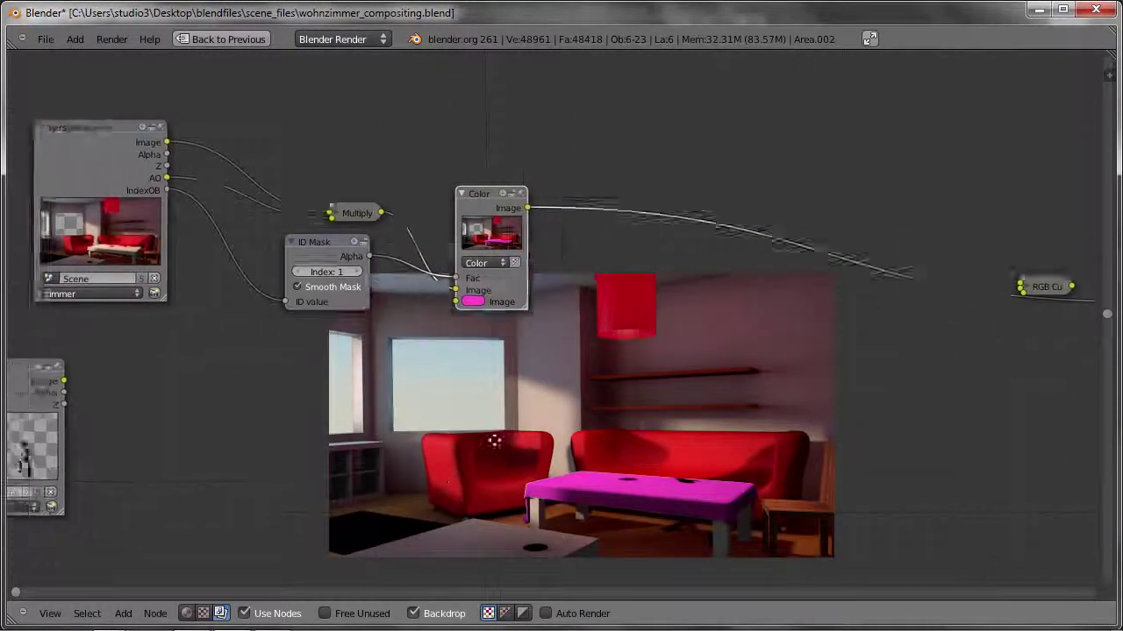
pyautogui.moveTo(50, 343); pyautogui.dragTo(159, 396)
pyautogui.click(158, 389)
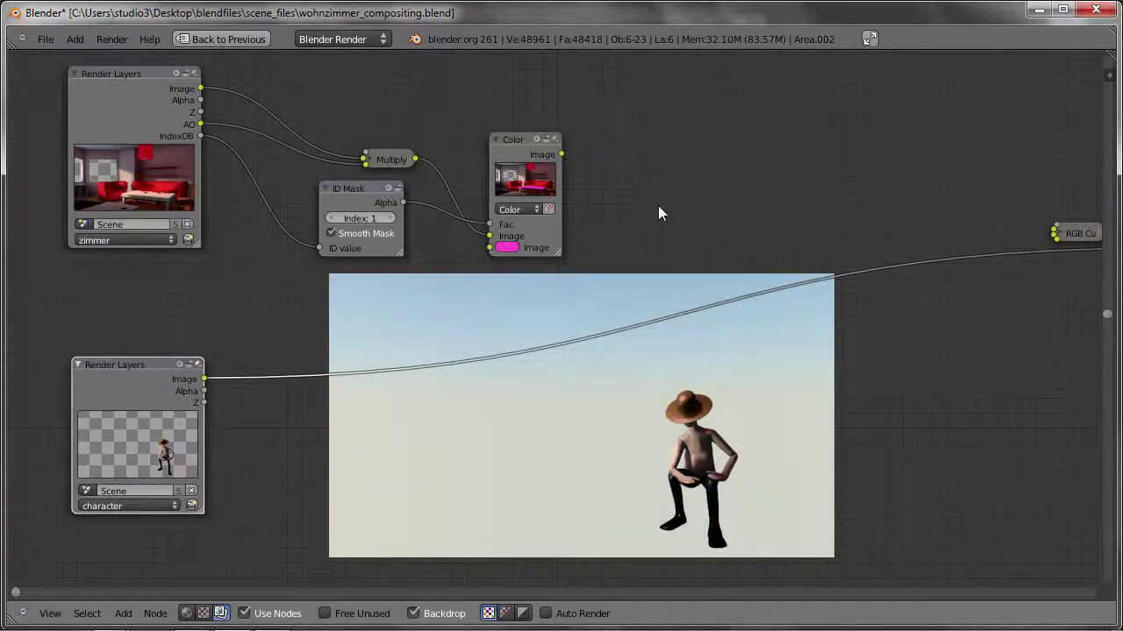
# - Add a Mix node fed by the Color node's Image, toggling its alpha option on and off
pyautogui.hotkey('shift', 'a')
pyautogui.click(724, 225)
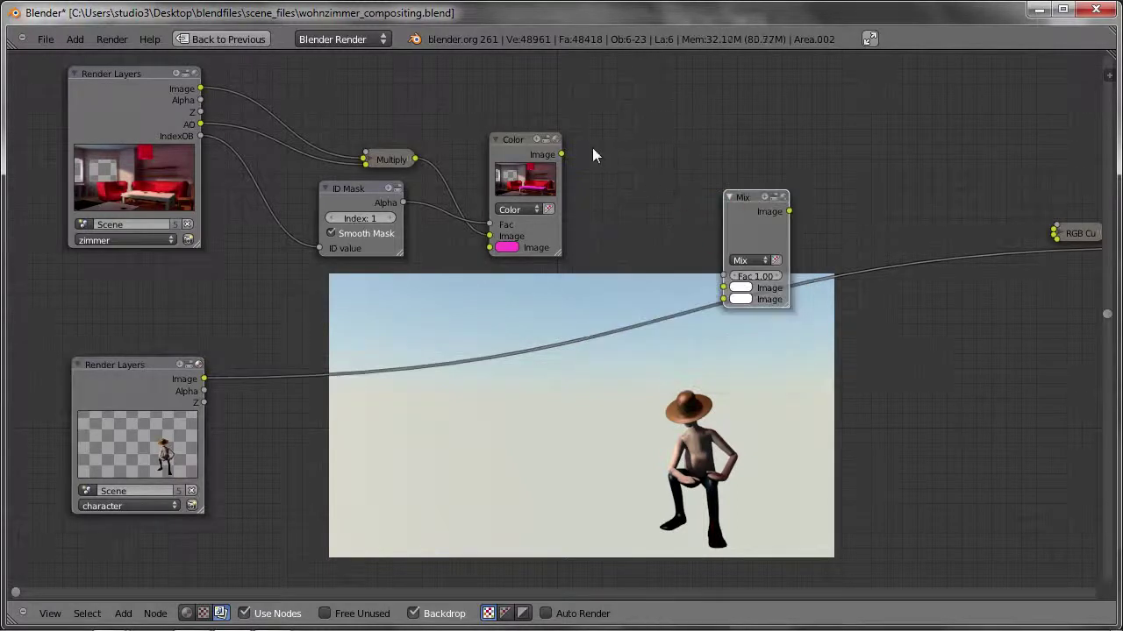
pyautogui.moveTo(561, 154); pyautogui.dragTo(723, 288)
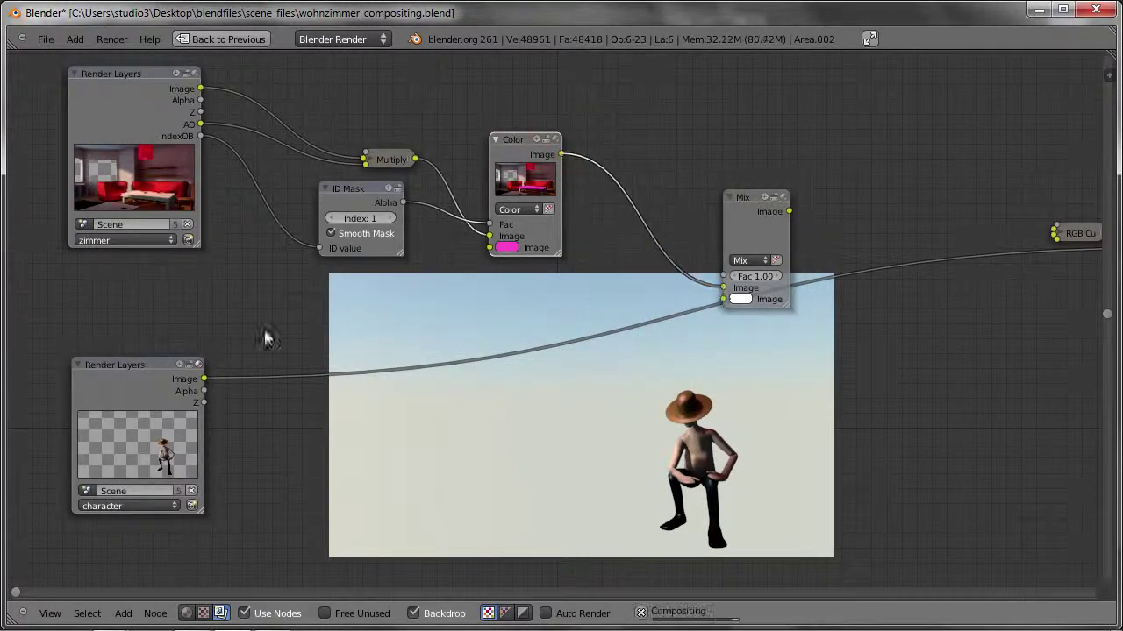
pyautogui.moveTo(207, 375)
pyautogui.mouseDown()
pyautogui.moveTo(316, 439)
pyautogui.moveTo(723, 300)
pyautogui.mouseUp()
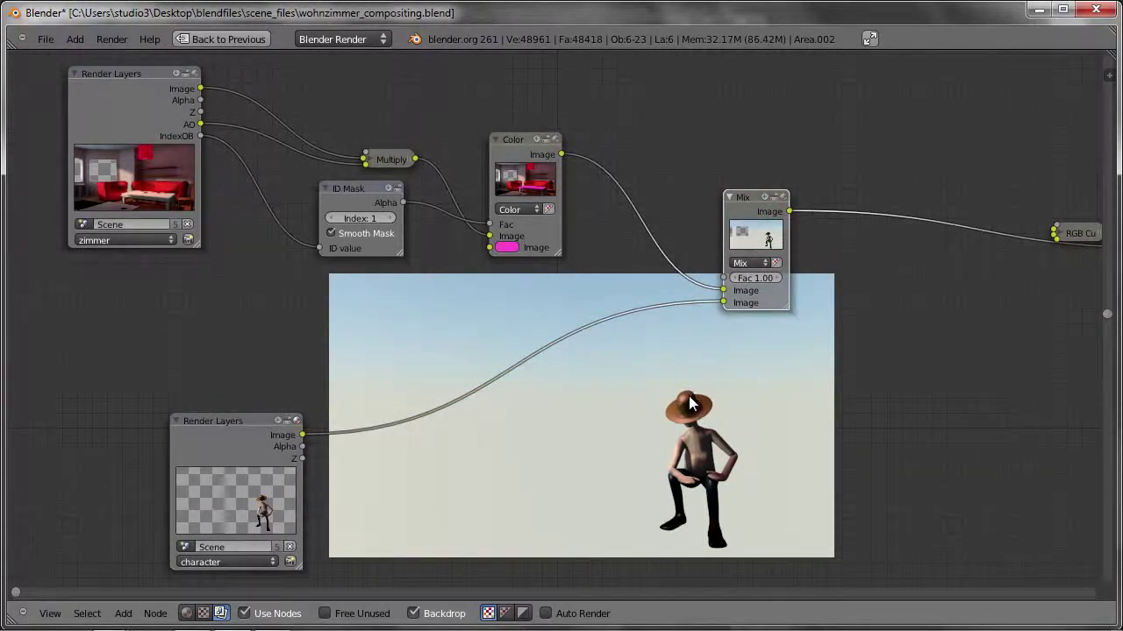
pyautogui.click(776, 263)
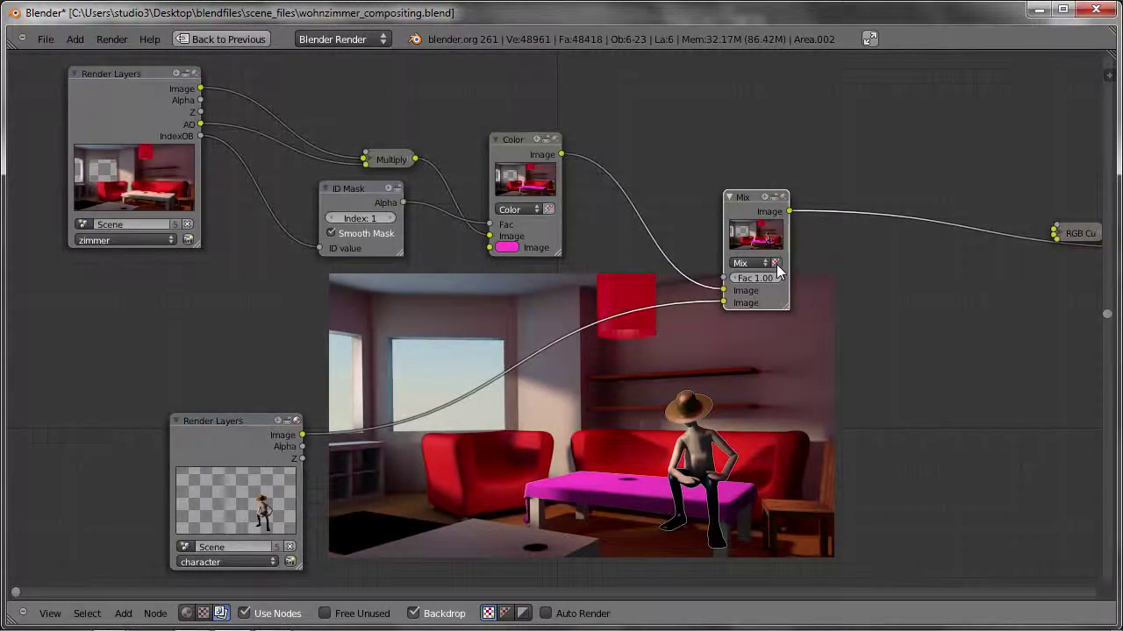
pyautogui.click(776, 263)
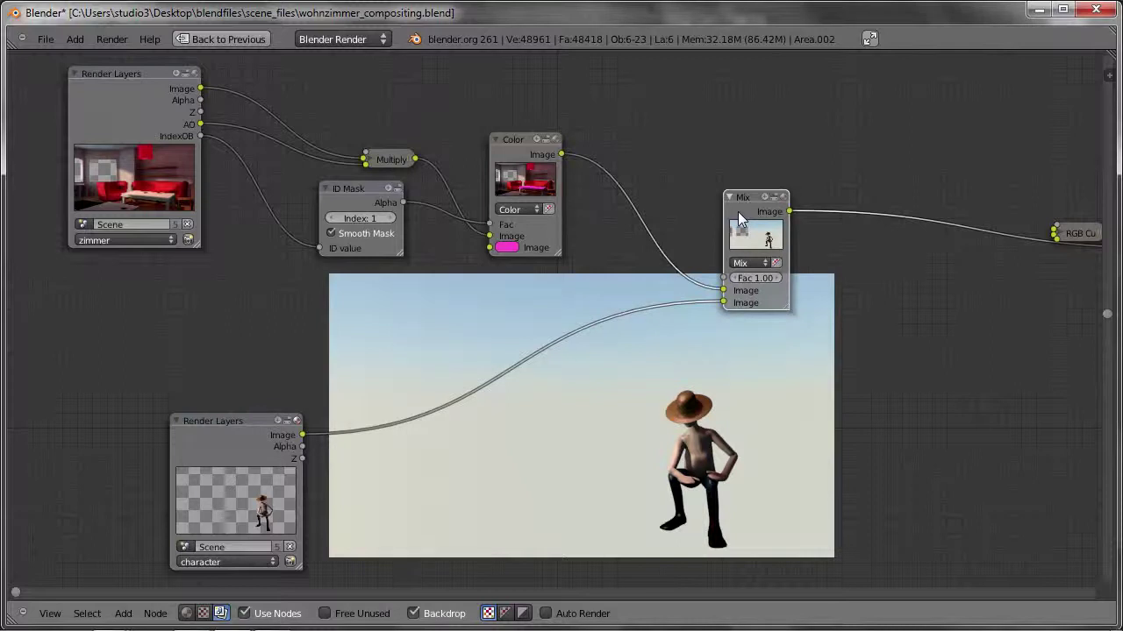
pyautogui.click(738, 212)
# - Replace the Mix node with an AlphaOver node fed by the room's Color Image output
pyautogui.press('x')
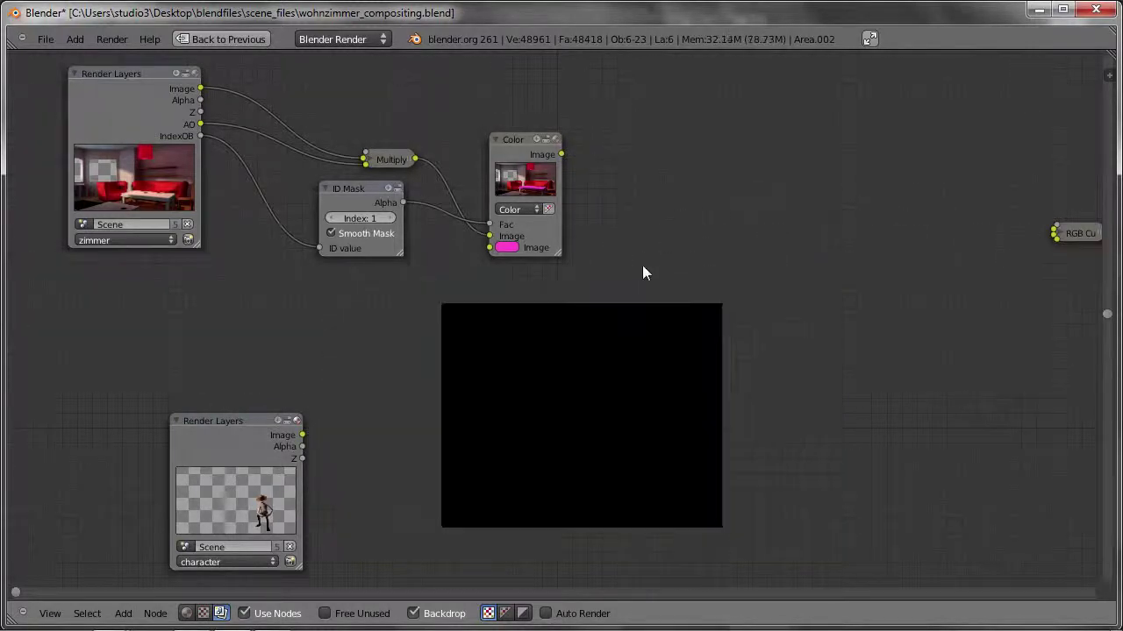
pyautogui.hotkey('shift', 'a')
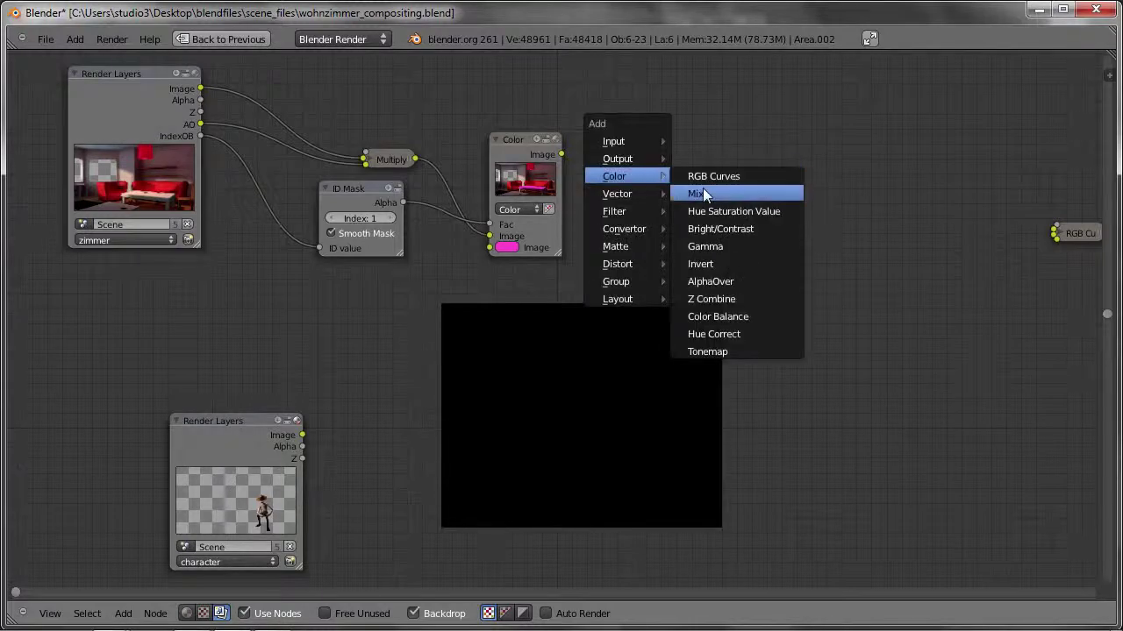
pyautogui.click(727, 282)
pyautogui.moveTo(772, 336); pyautogui.dragTo(878, 360)
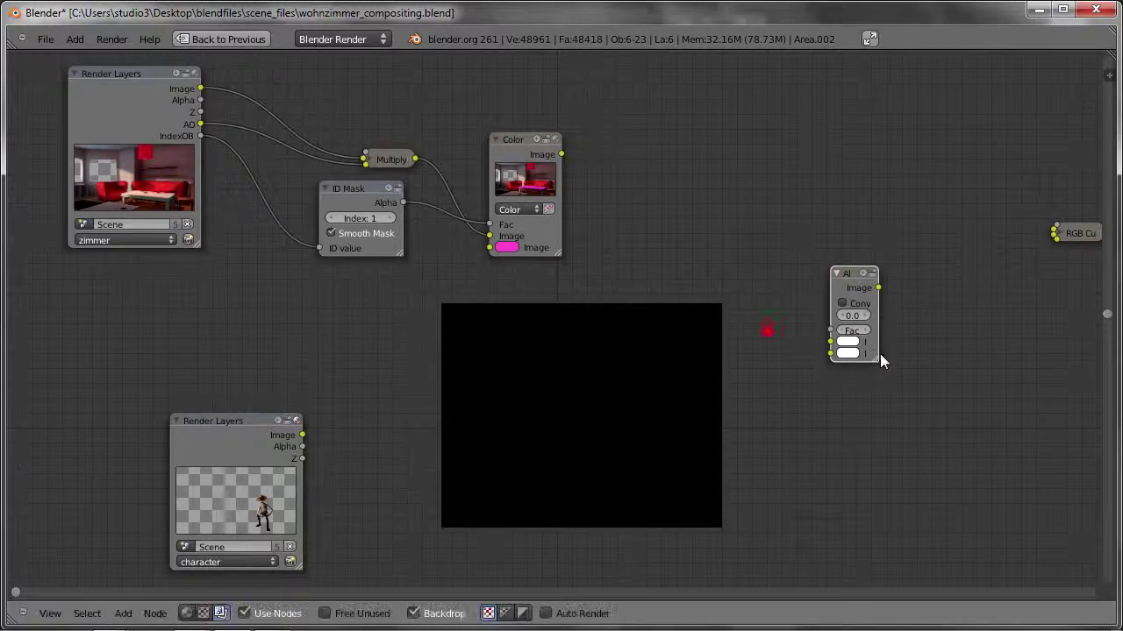
pyautogui.moveTo(853, 289); pyautogui.dragTo(718, 156)
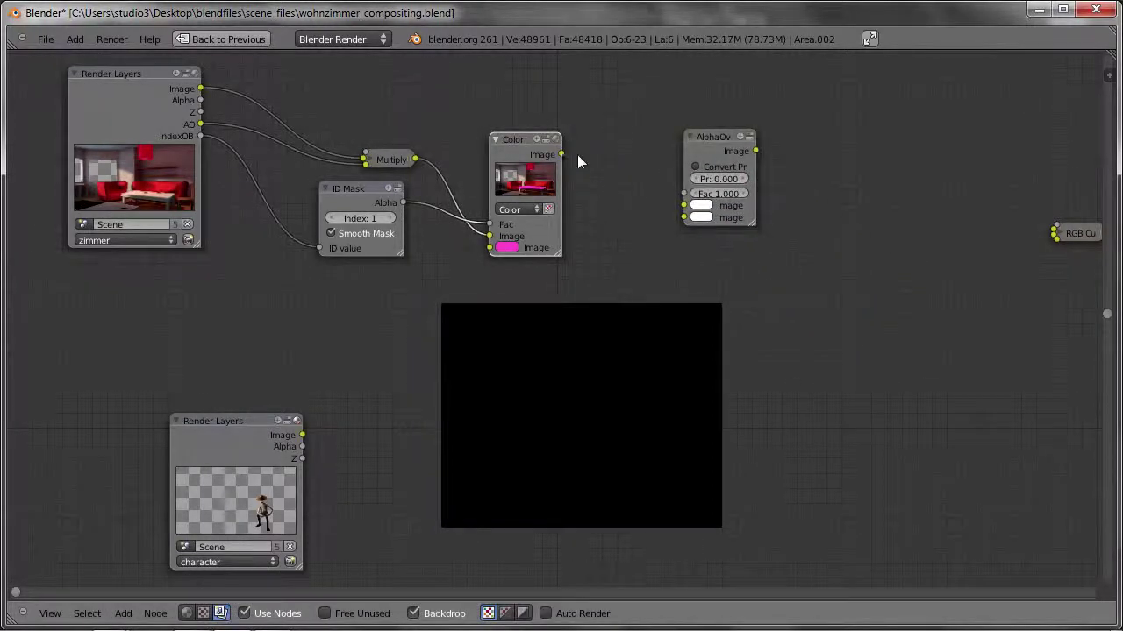
pyautogui.moveTo(561, 154); pyautogui.dragTo(685, 205)
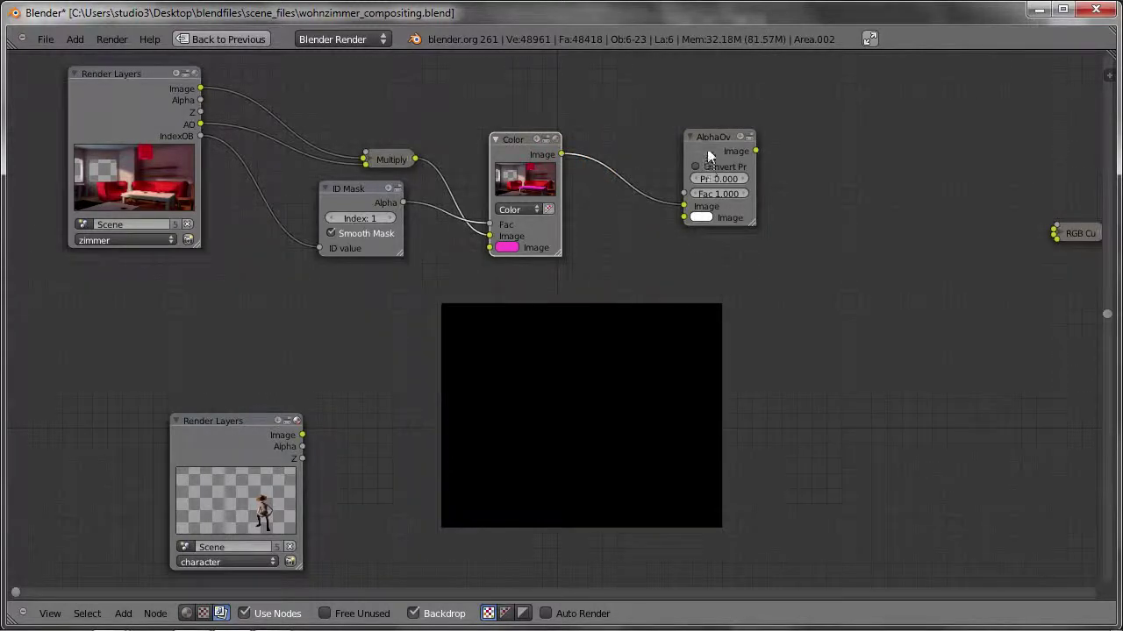
pyautogui.moveTo(260, 437); pyautogui.dragTo(252, 383)
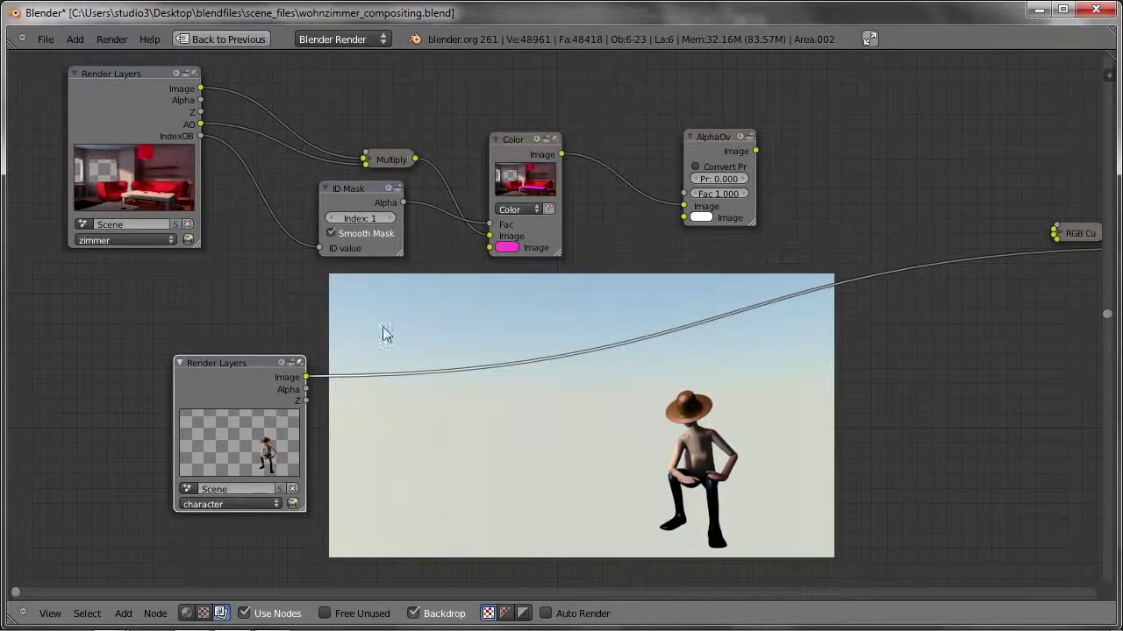
# - Plug the character image into AlphaOver's foreground and preview the result with Color+Alpha backdrop
pyautogui.click(504, 614)
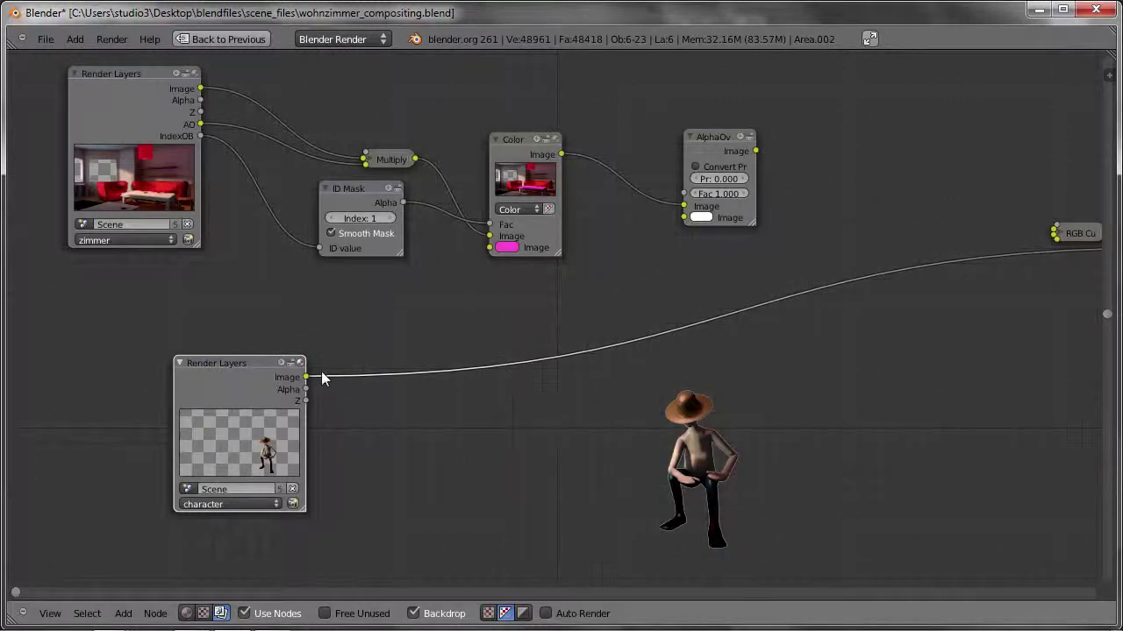
pyautogui.moveTo(306, 377)
pyautogui.mouseDown()
pyautogui.moveTo(654, 259)
pyautogui.moveTo(684, 217)
pyautogui.mouseUp()
pyautogui.click(714, 141)
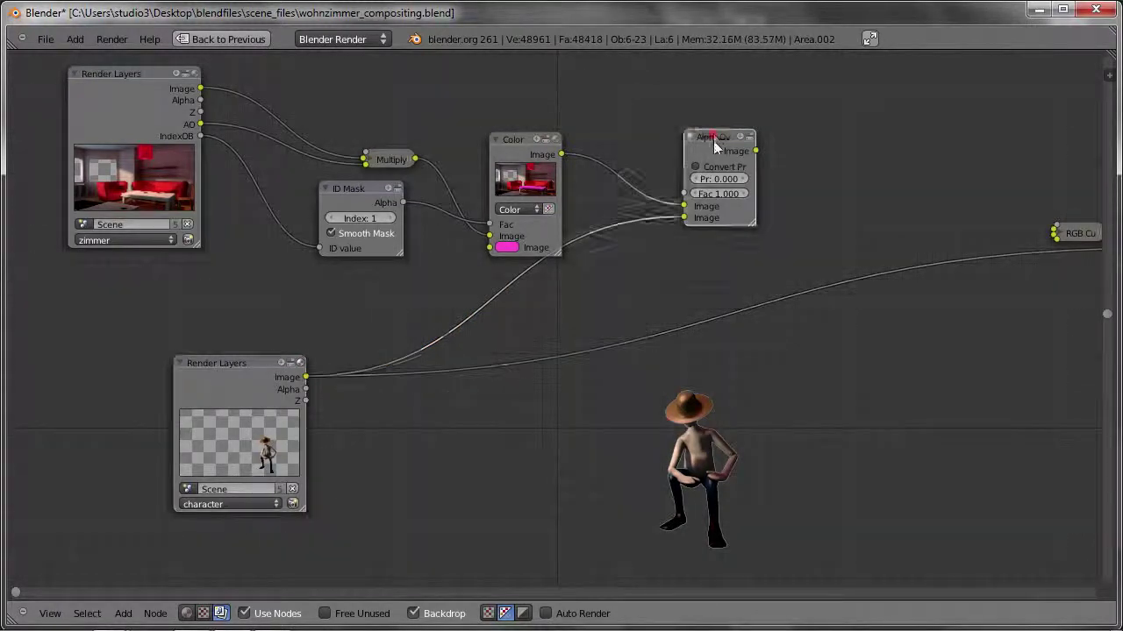
pyautogui.moveTo(714, 146); pyautogui.dragTo(673, 209)
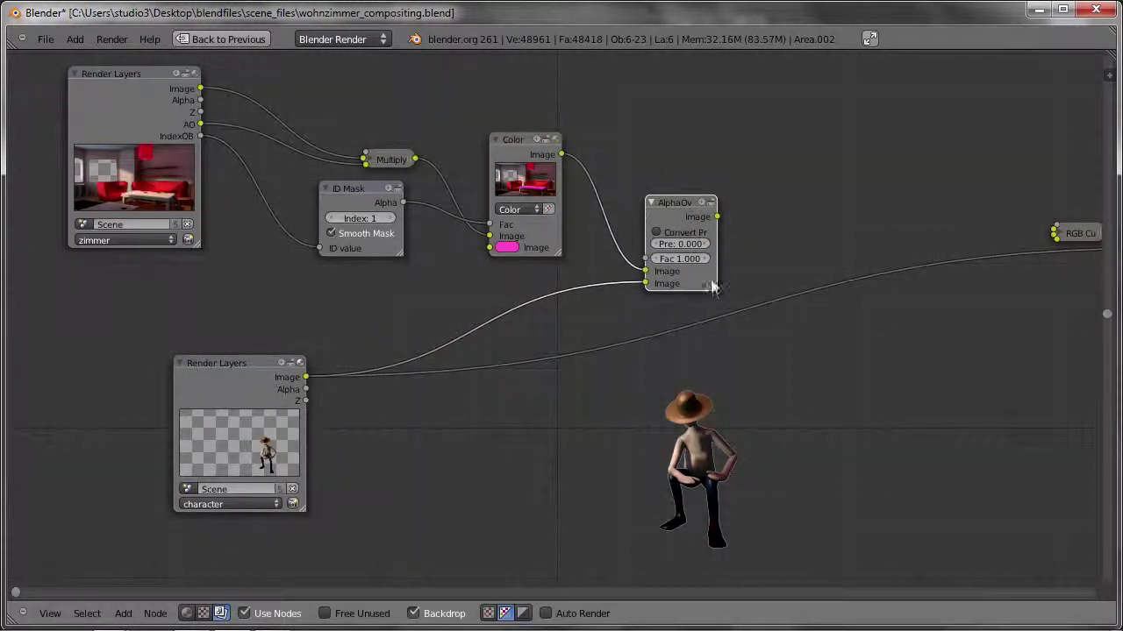
pyautogui.hotkey('shift', 'f')
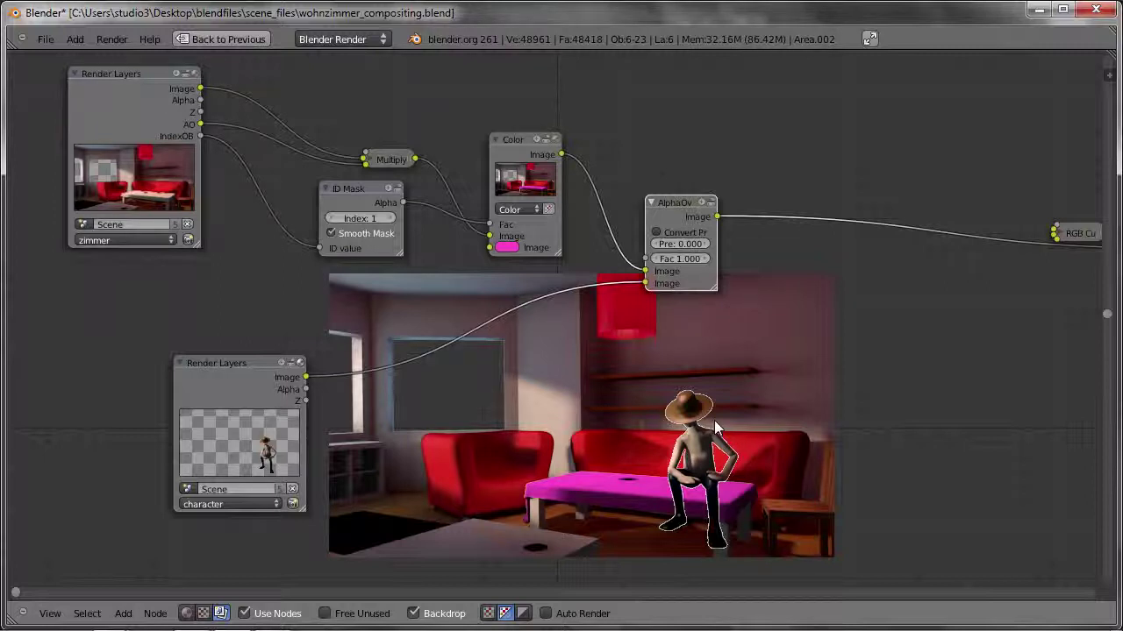
pyautogui.hotkey('ctrl', 'Up')
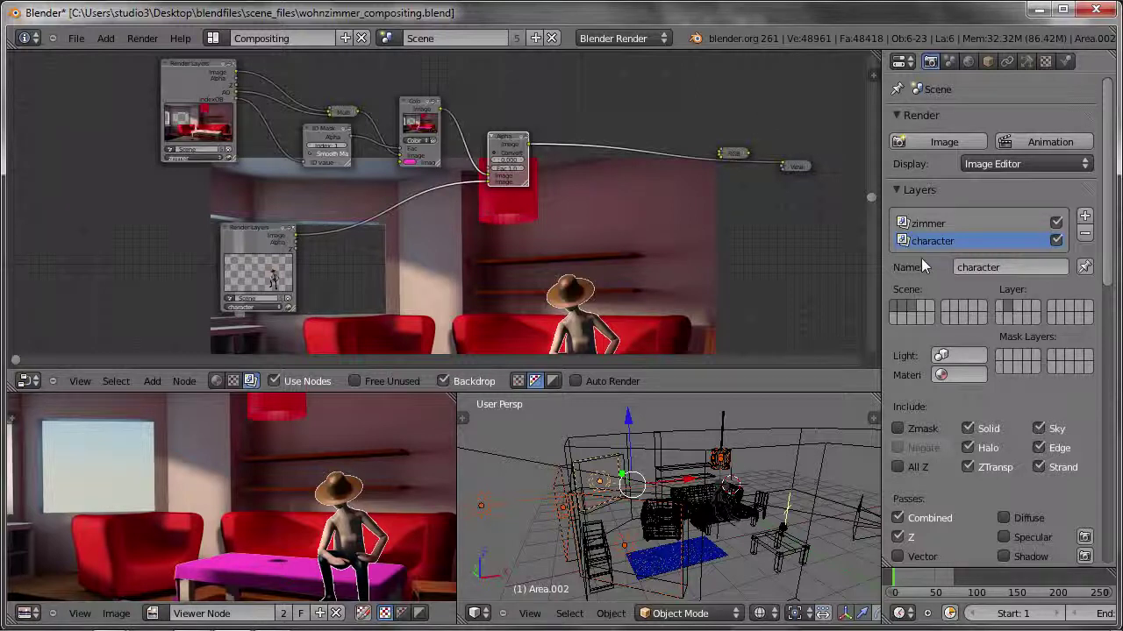
# - Check the World and Sun lamp settings, then untick Sky for the character render layer
pyautogui.click(965, 62)
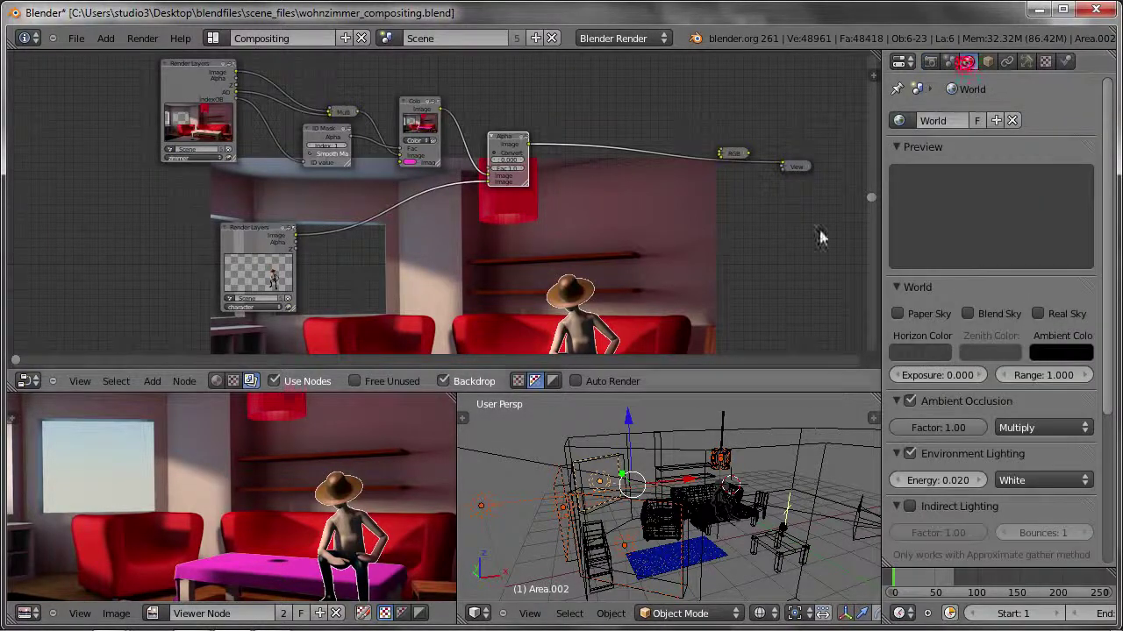
pyautogui.rightClick(482, 503)
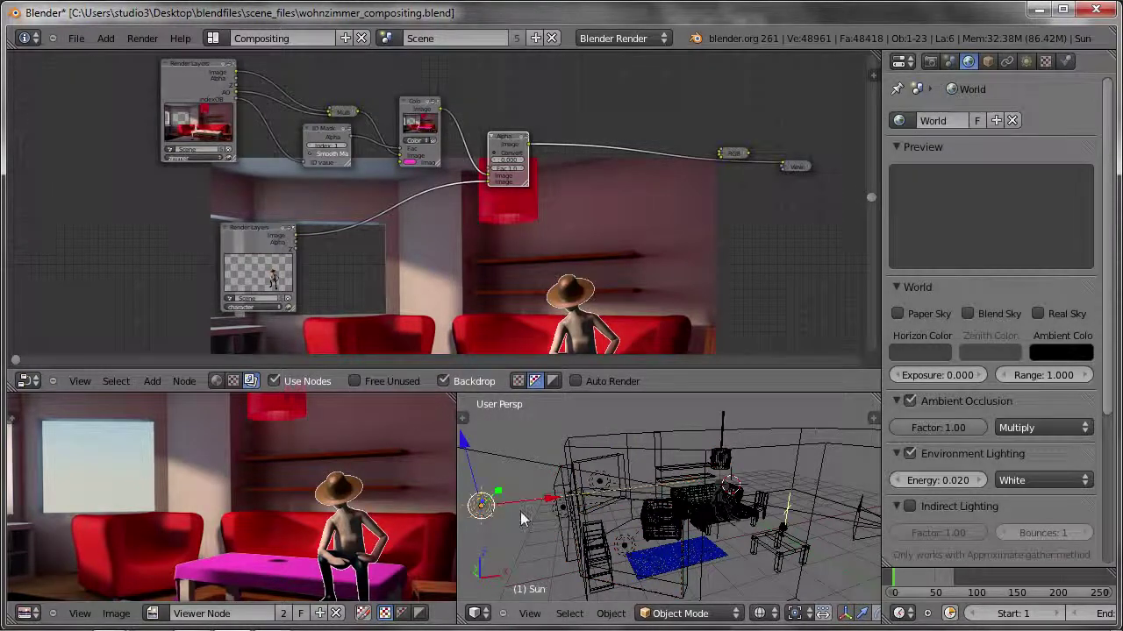
pyautogui.click(1026, 62)
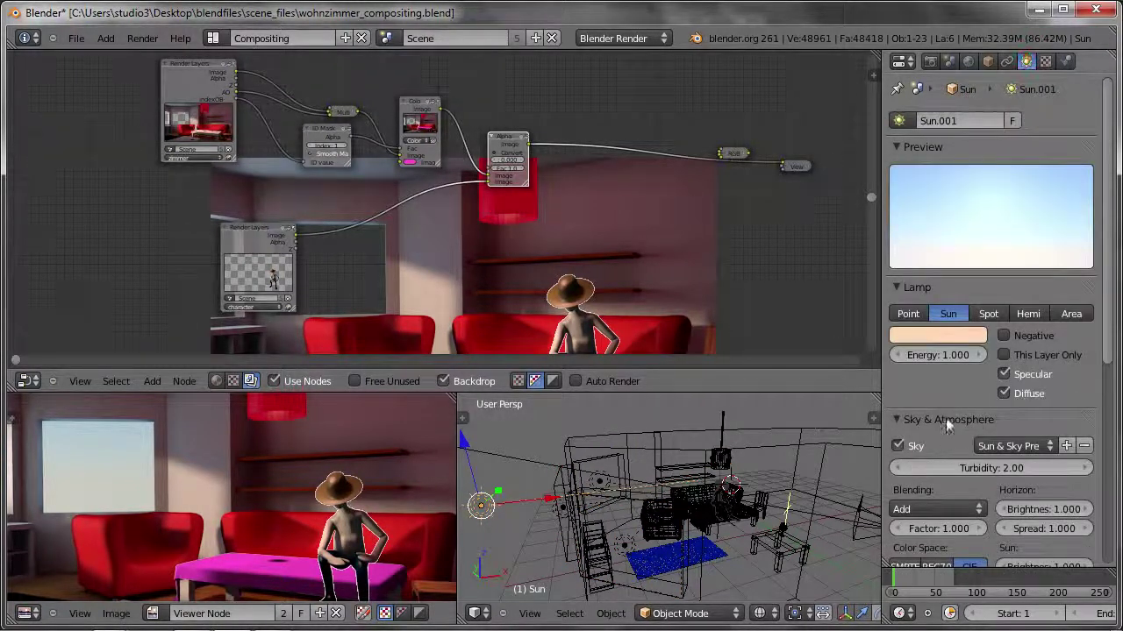
pyautogui.click(933, 61)
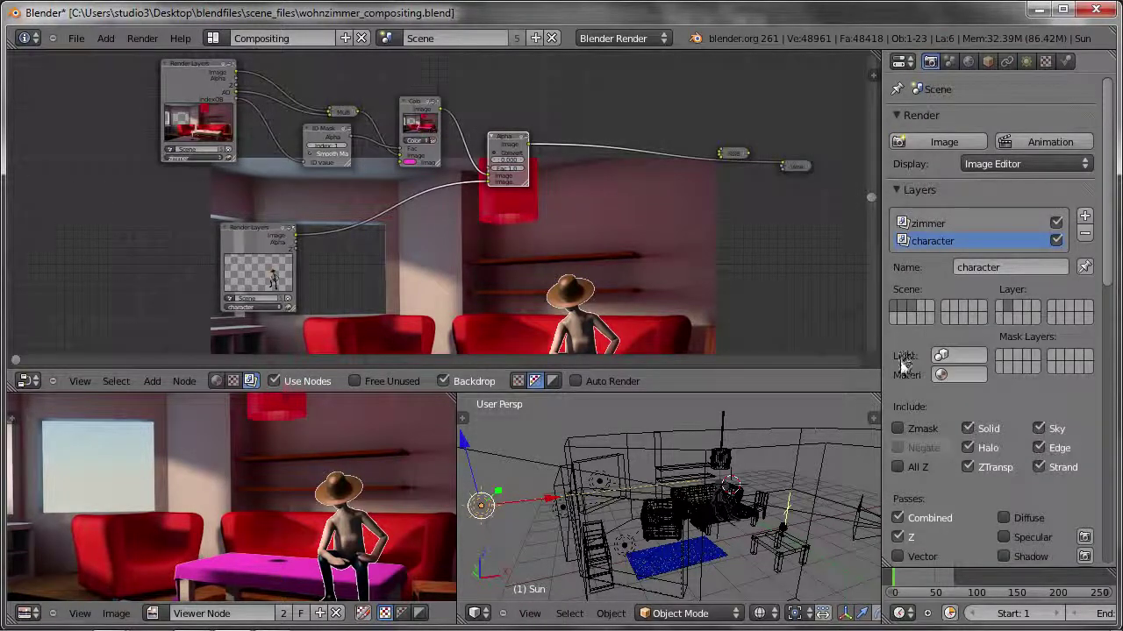
pyautogui.click(1039, 429)
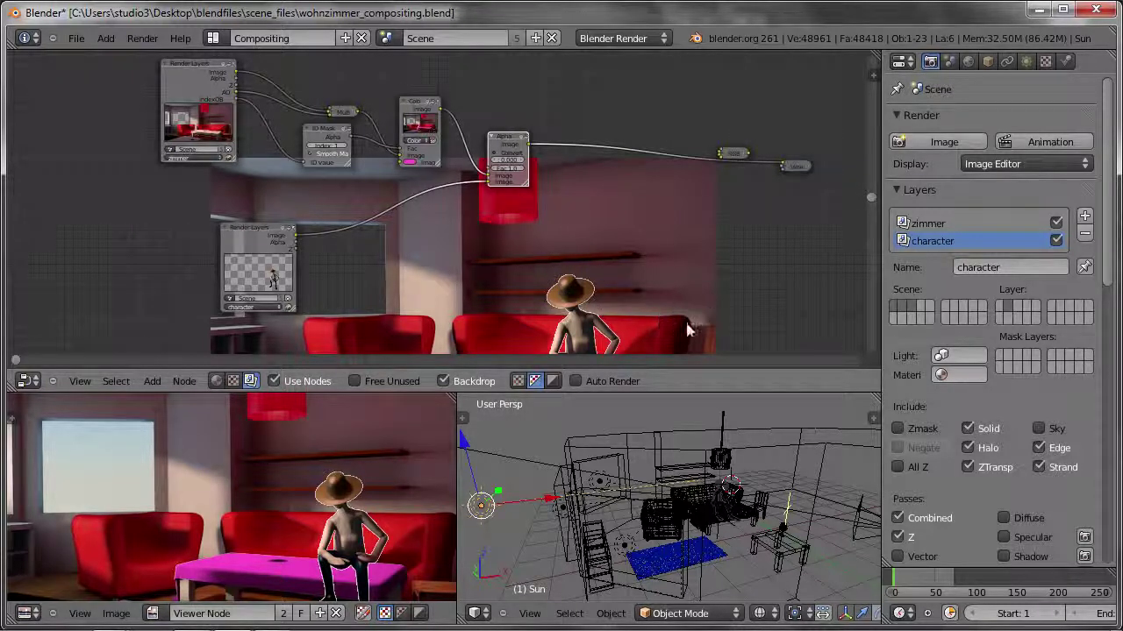
pyautogui.keyDown('alt'); pyautogui.moveTo(601, 332); pyautogui.dragTo(594, 274, button='middle'); pyautogui.keyUp('alt')
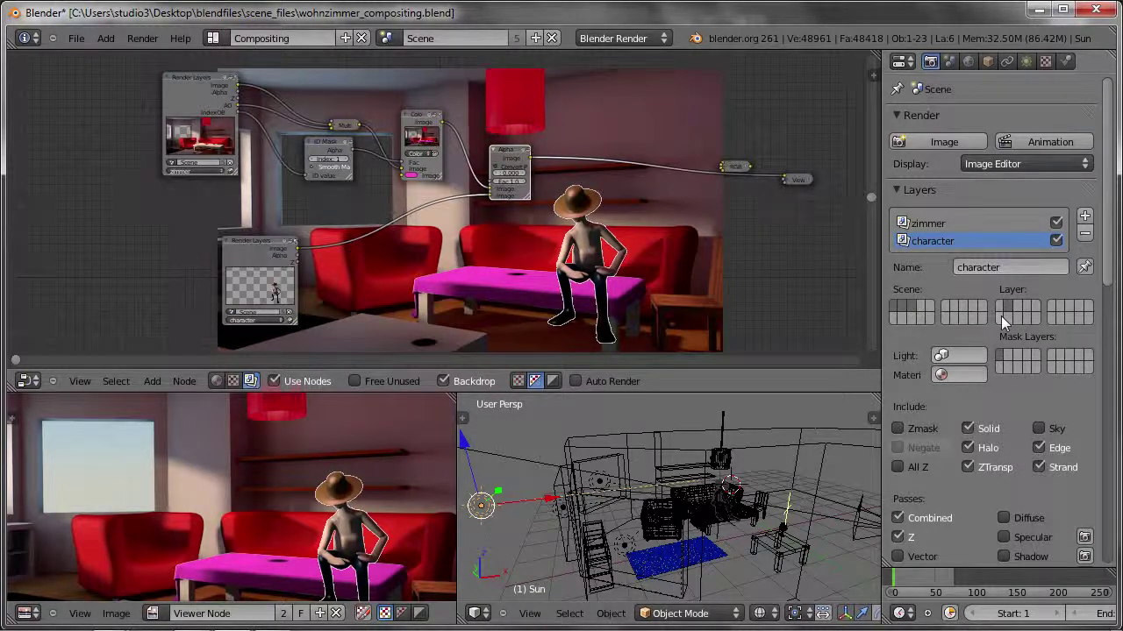
# - Re-render, inspect the character image and alpha mask, then relink AlphaOver into RGB Curves
pyautogui.click(928, 140)
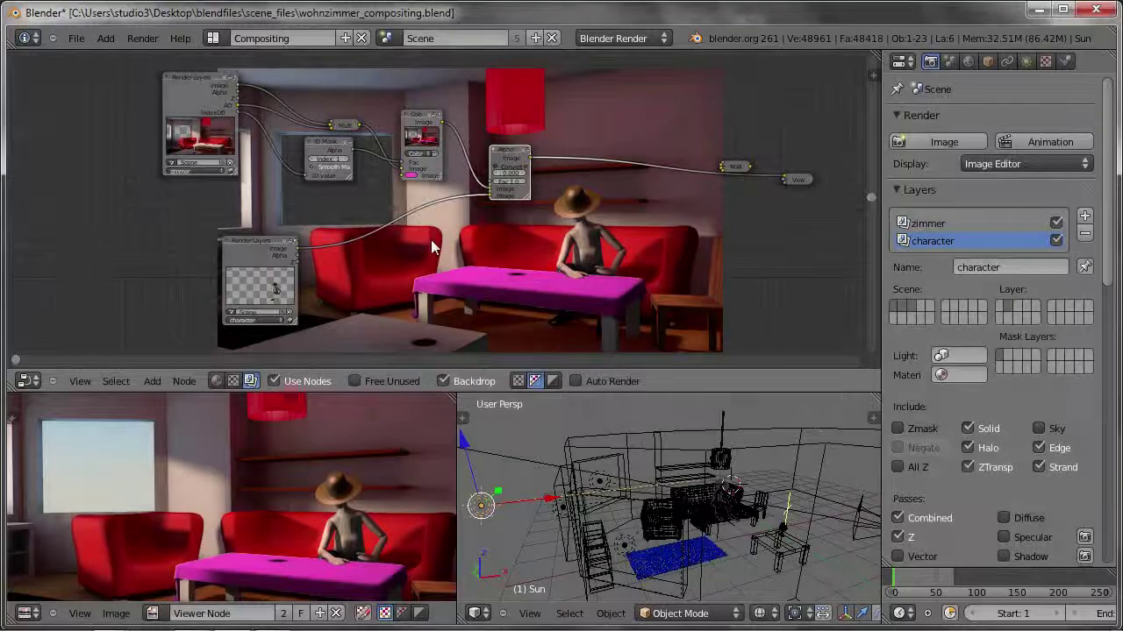
pyautogui.hotkey('ctrl', 'Up')
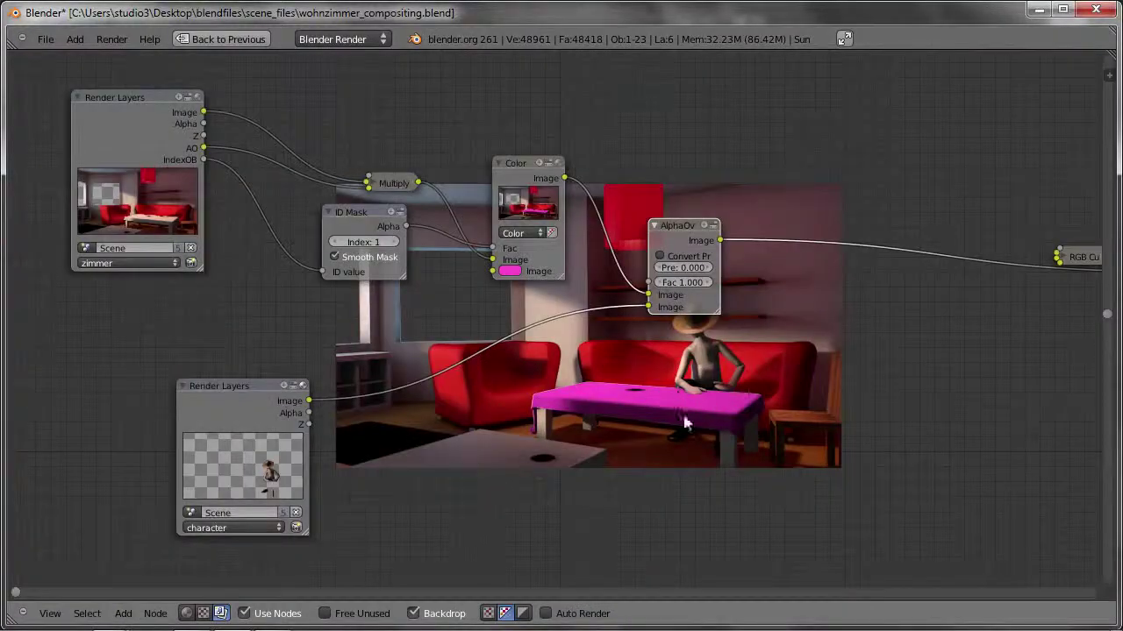
pyautogui.moveTo(769, 442); pyautogui.dragTo(745, 398, button='middle')
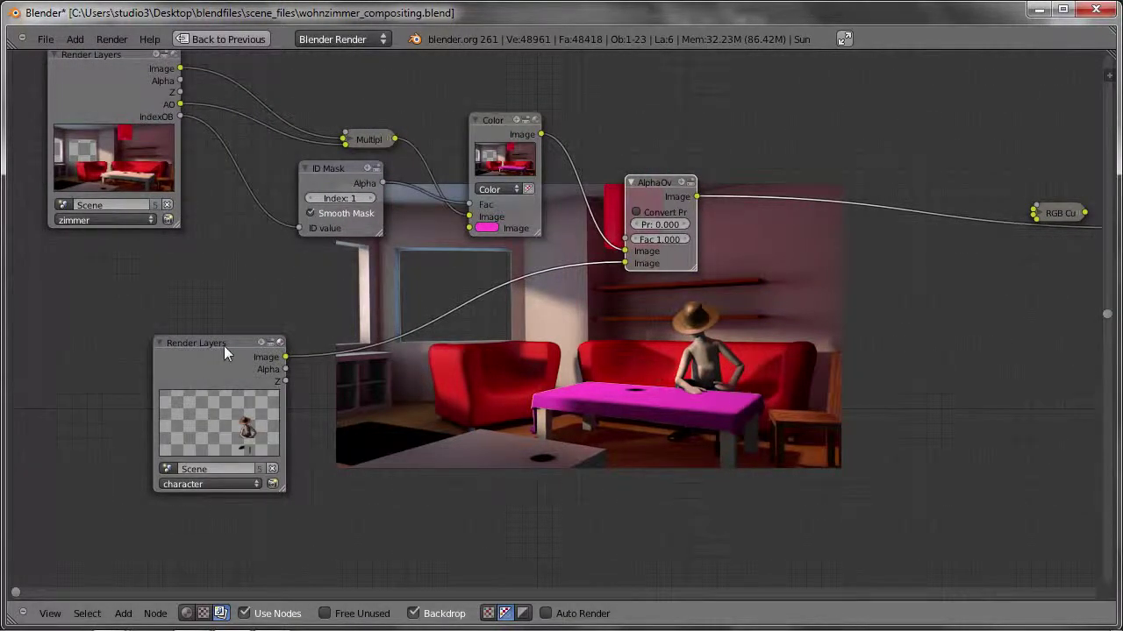
pyautogui.keyDown('ctrl'); pyautogui.keyDown('shift'); pyautogui.click(227, 378); pyautogui.keyUp('shift'); pyautogui.keyUp('ctrl')
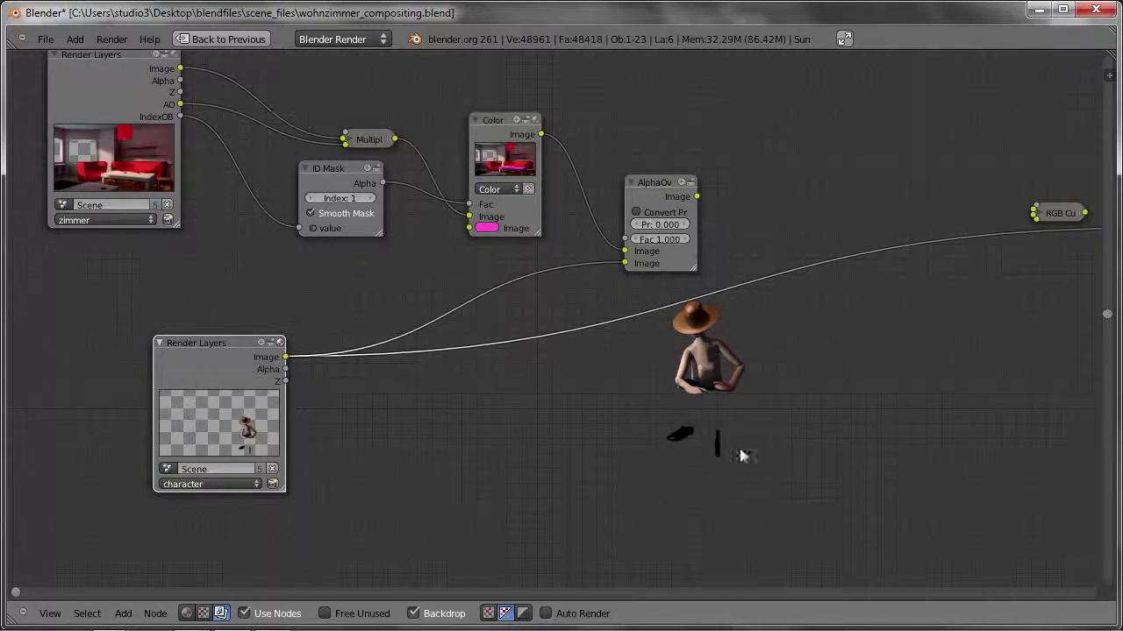
pyautogui.keyDown('ctrl'); pyautogui.keyDown('shift'); pyautogui.click(242, 357); pyautogui.keyUp('shift'); pyautogui.keyUp('ctrl')
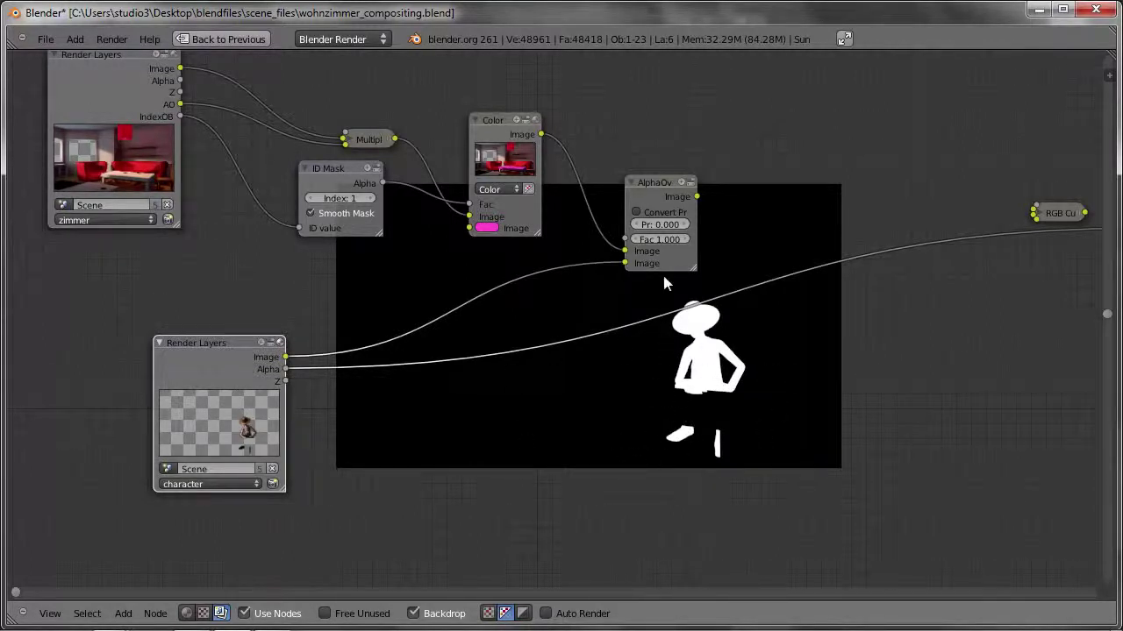
pyautogui.moveTo(697, 197); pyautogui.dragTo(1035, 216)
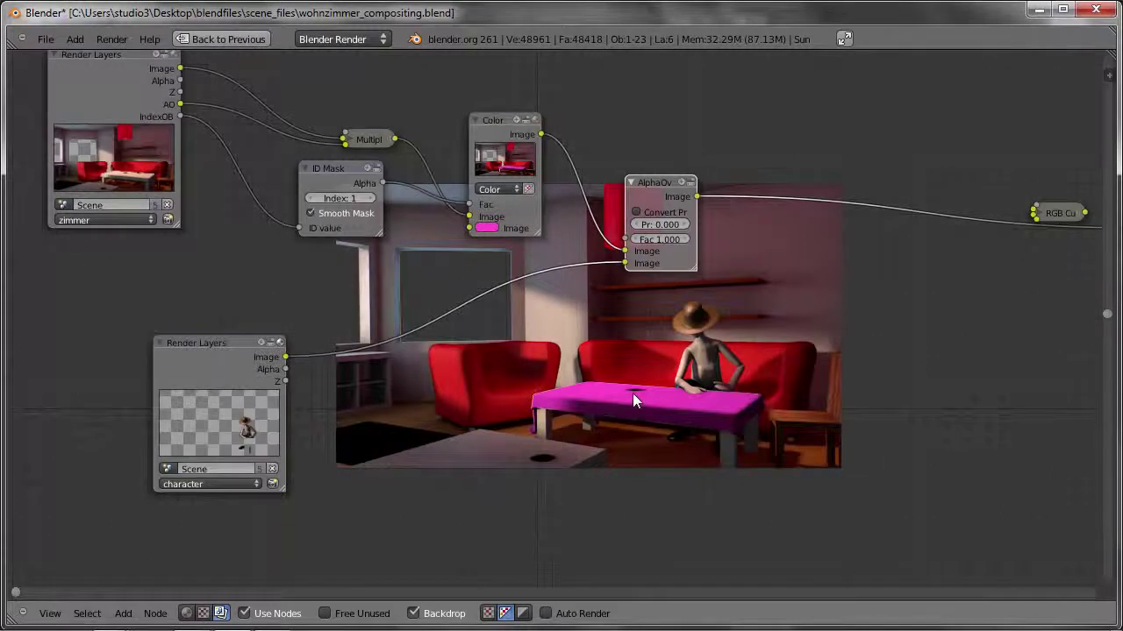
pyautogui.hotkey('ctrl', 'Up')
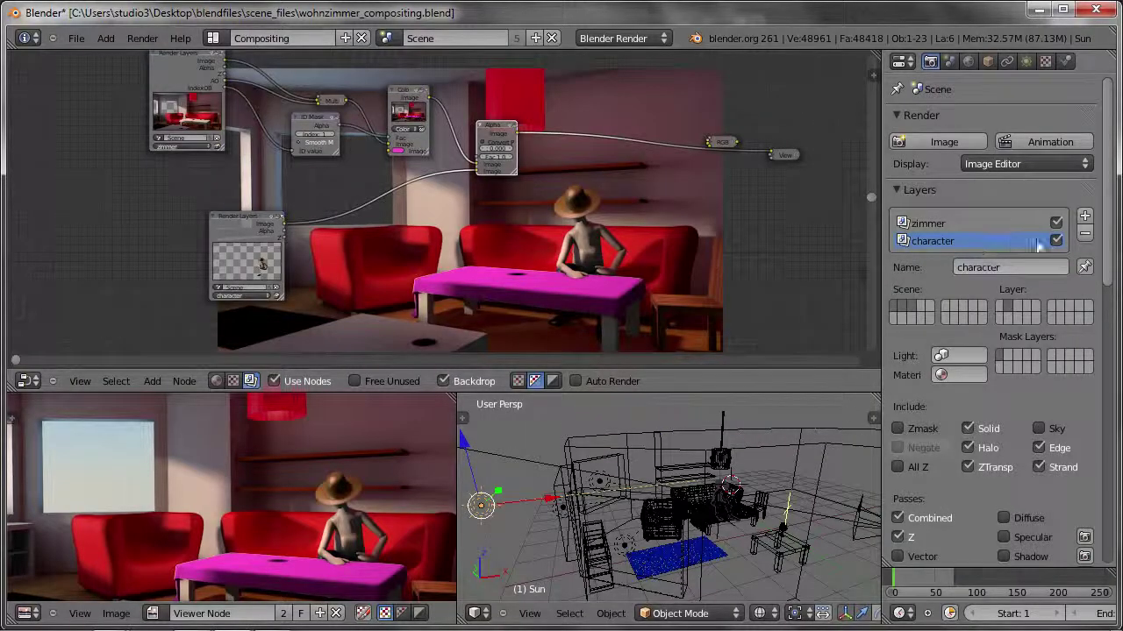
# - Add a render layer named 'glaeser', assign it a scene layer, and switch to camera view
pyautogui.click(1085, 216)
pyautogui.write('gla')
pyautogui.write('eser')
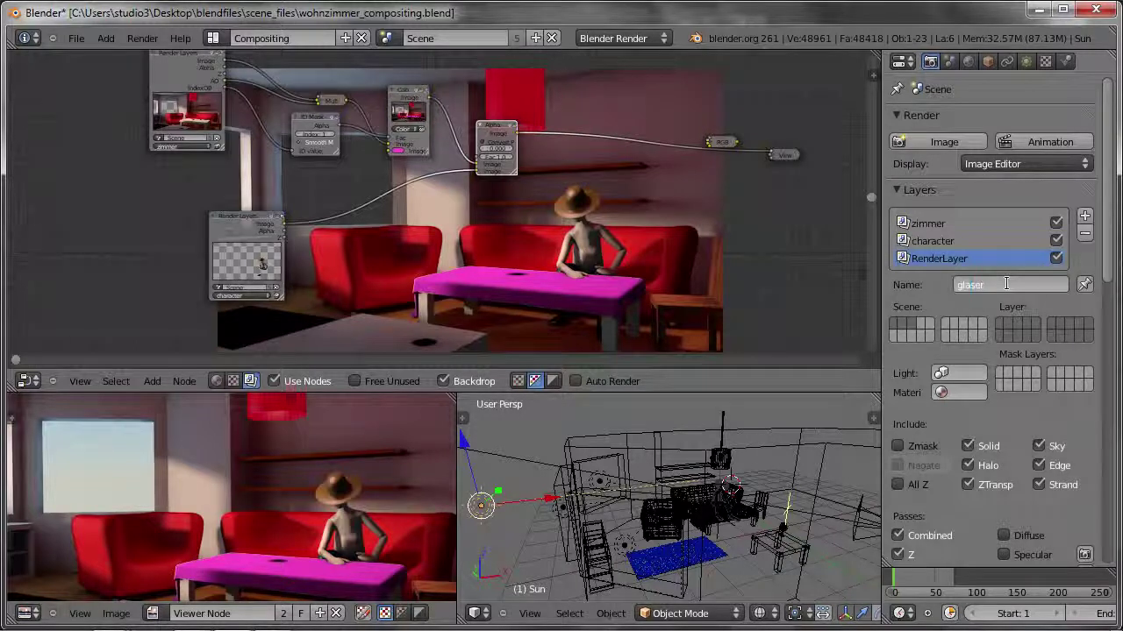
pyautogui.press('Return')
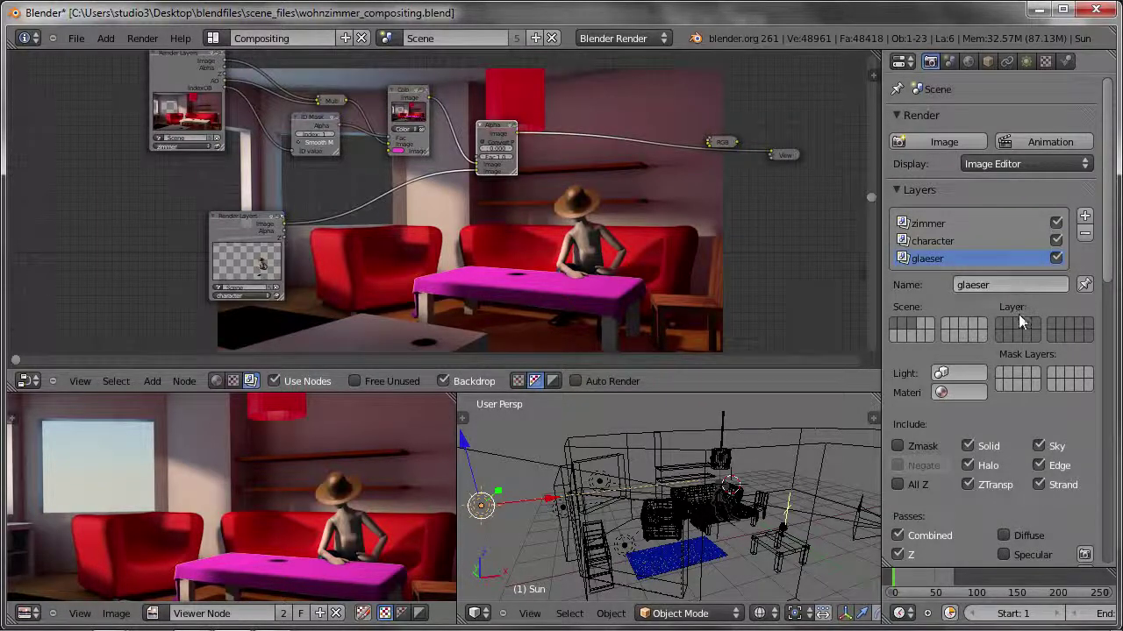
pyautogui.click(1017, 322)
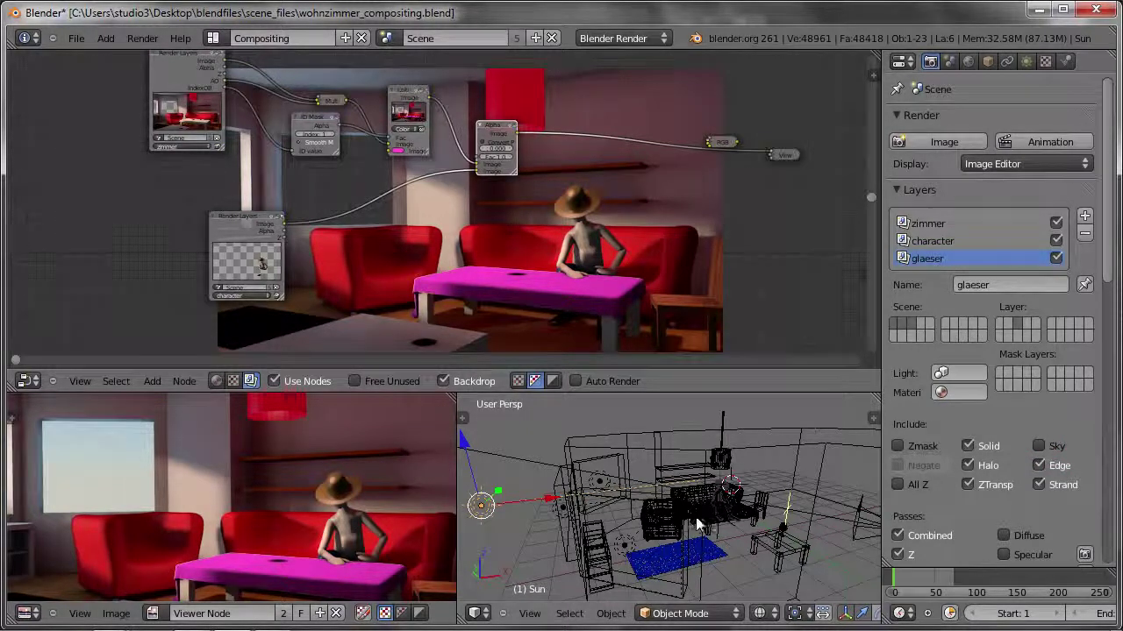
pyautogui.moveTo(724, 519); pyautogui.dragTo(742, 514, button='middle')
pyautogui.press('KP_0')
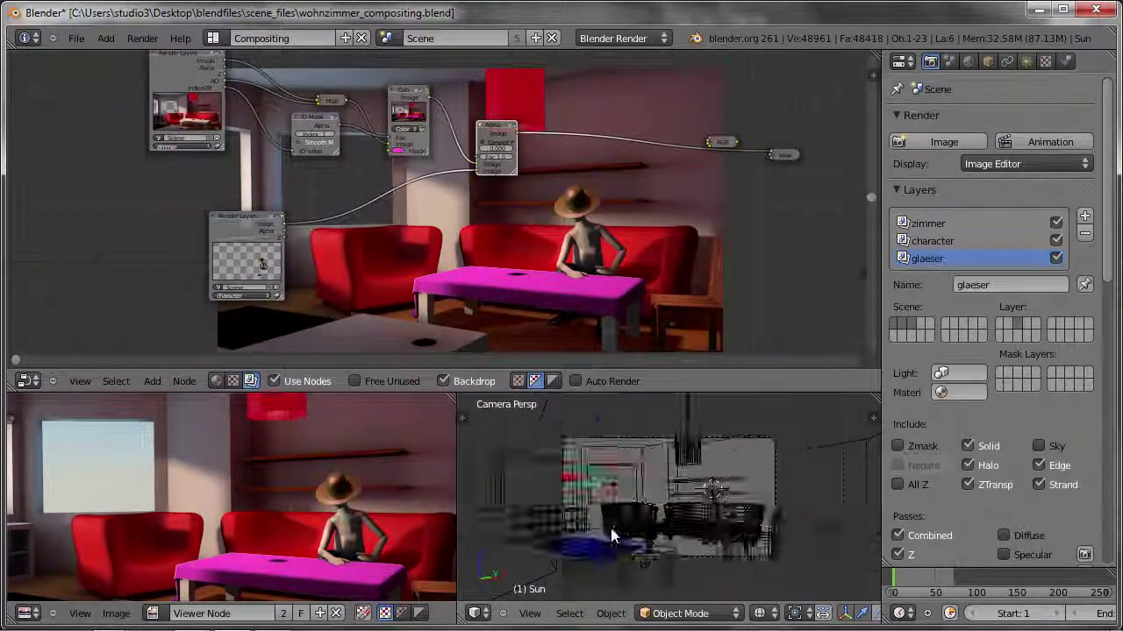
# - Nudge the wine glass slightly left along X, re-render with F12, and maximize the node editor
pyautogui.rightClick(634, 562)
pyautogui.scroll(2, 634, 564)
pyautogui.scroll(2, 634, 566)
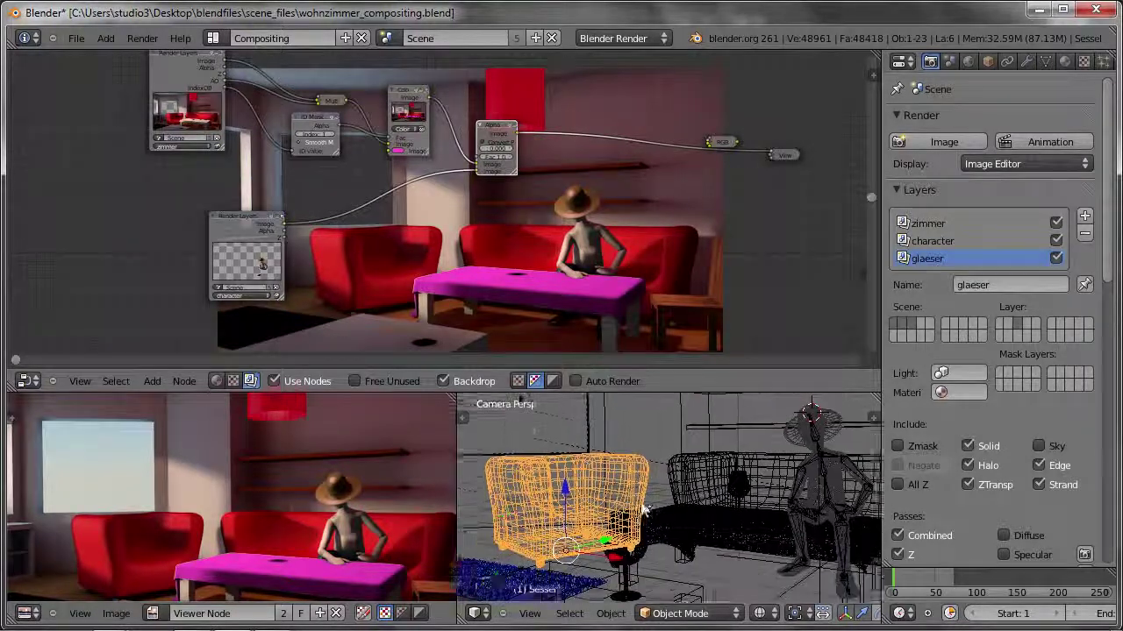
pyautogui.scroll(2, 634, 566)
pyautogui.rightClick(635, 568)
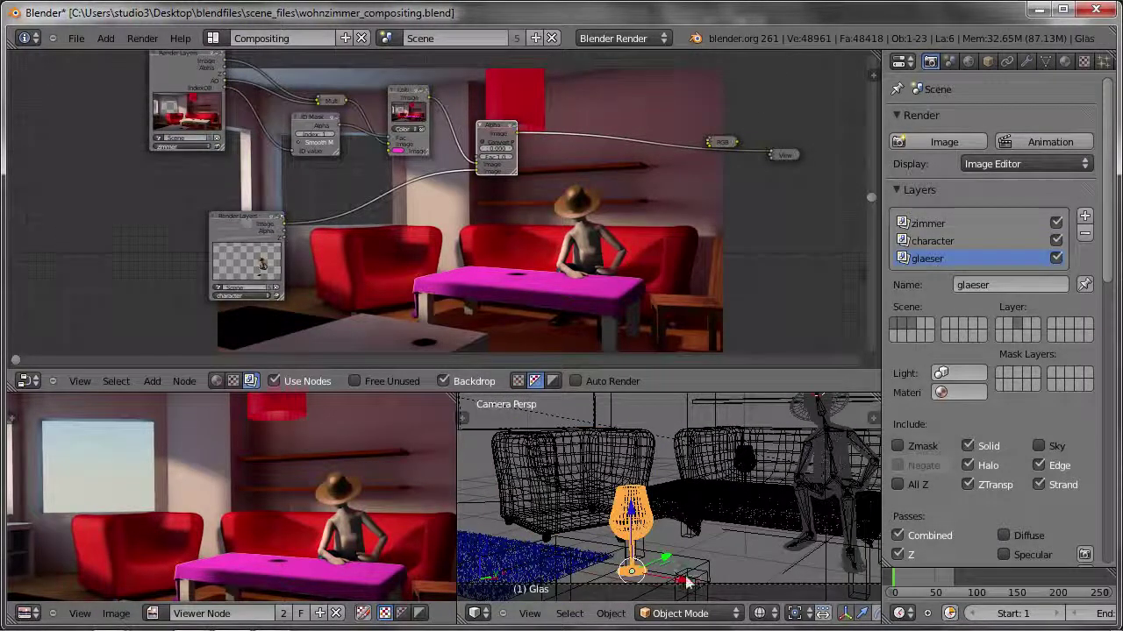
pyautogui.press('g')
pyautogui.press('x')
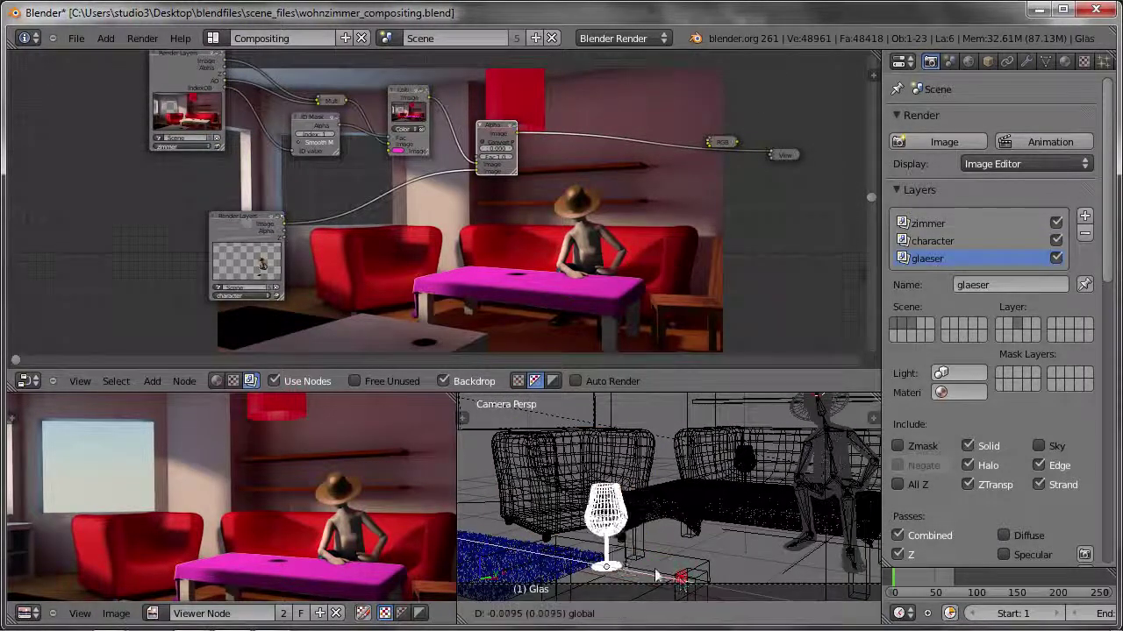
pyautogui.click(645, 576)
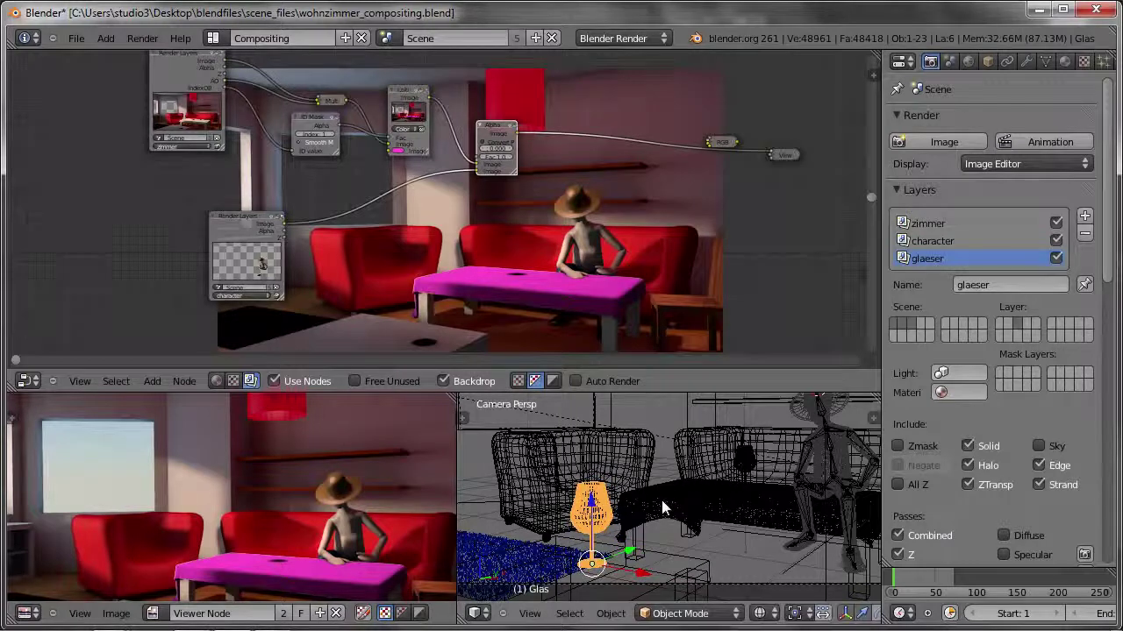
pyautogui.press('F12')
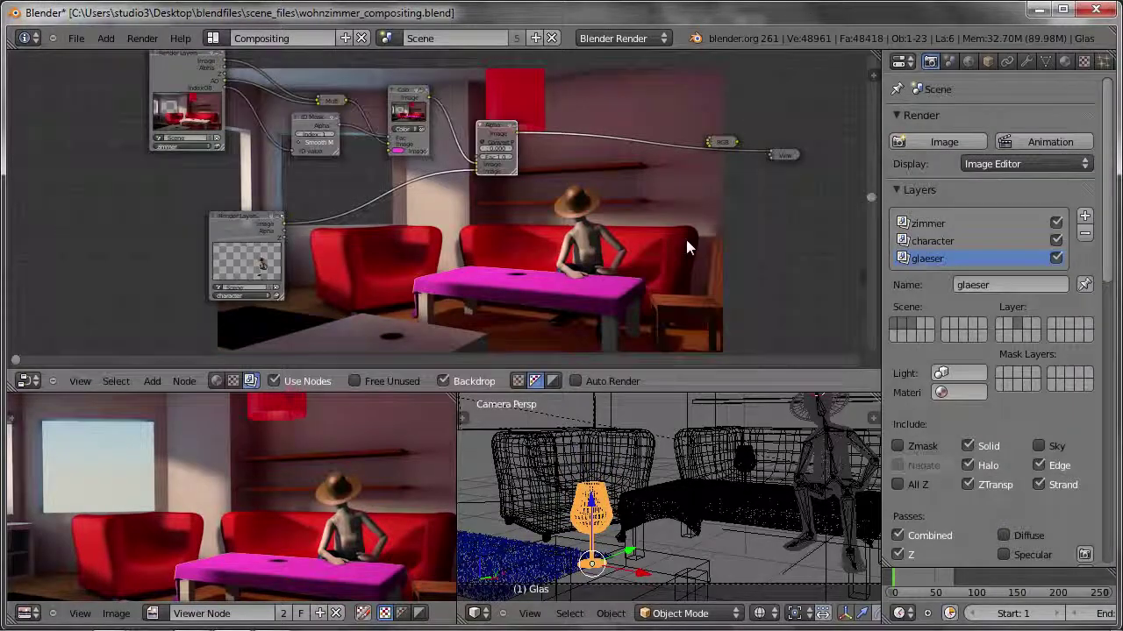
pyautogui.hotkey('ctrl', 'Up')
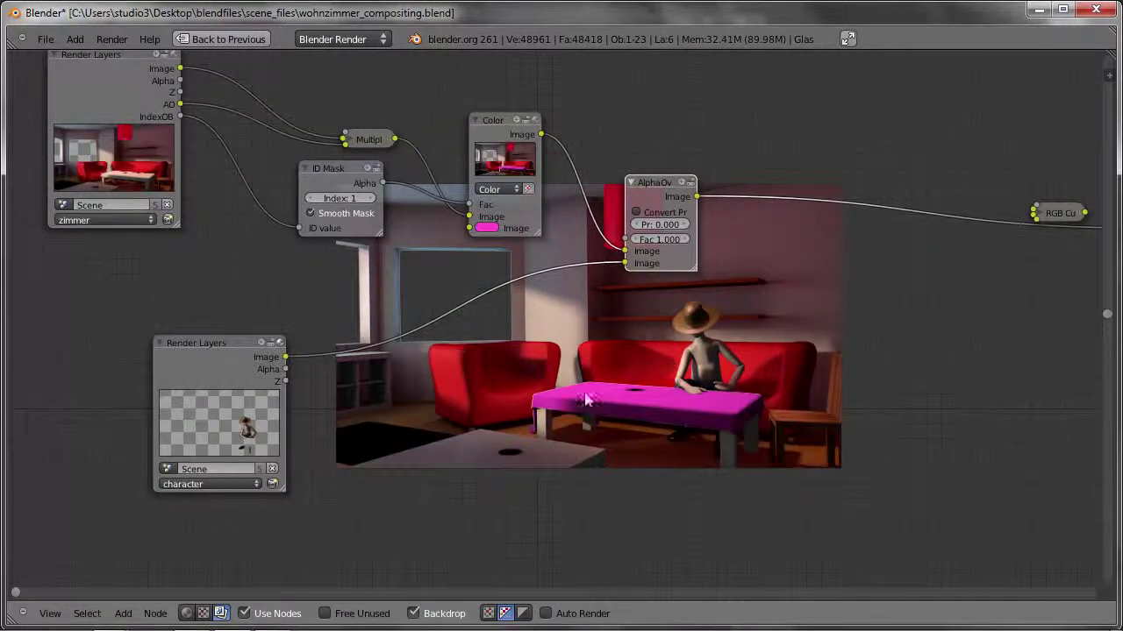
# - Rearrange the character Render Layers and AlphaOver nodes to make room
pyautogui.moveTo(181, 363); pyautogui.dragTo(140, 322)
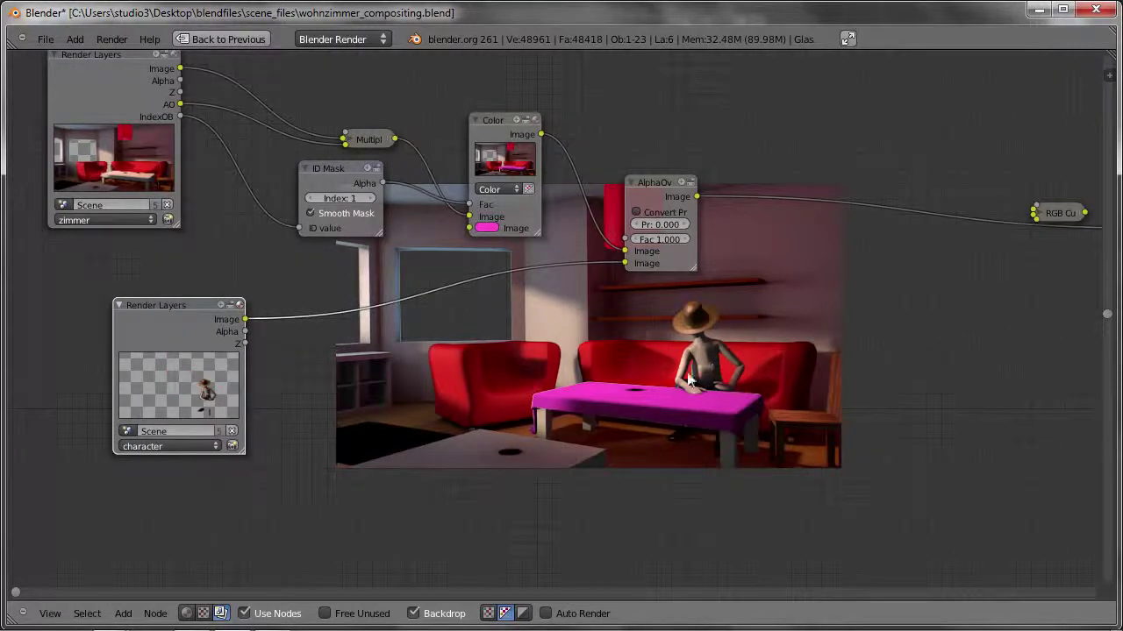
pyautogui.moveTo(652, 201); pyautogui.dragTo(622, 239)
pyautogui.moveTo(611, 239); pyautogui.dragTo(534, 215, button='middle')
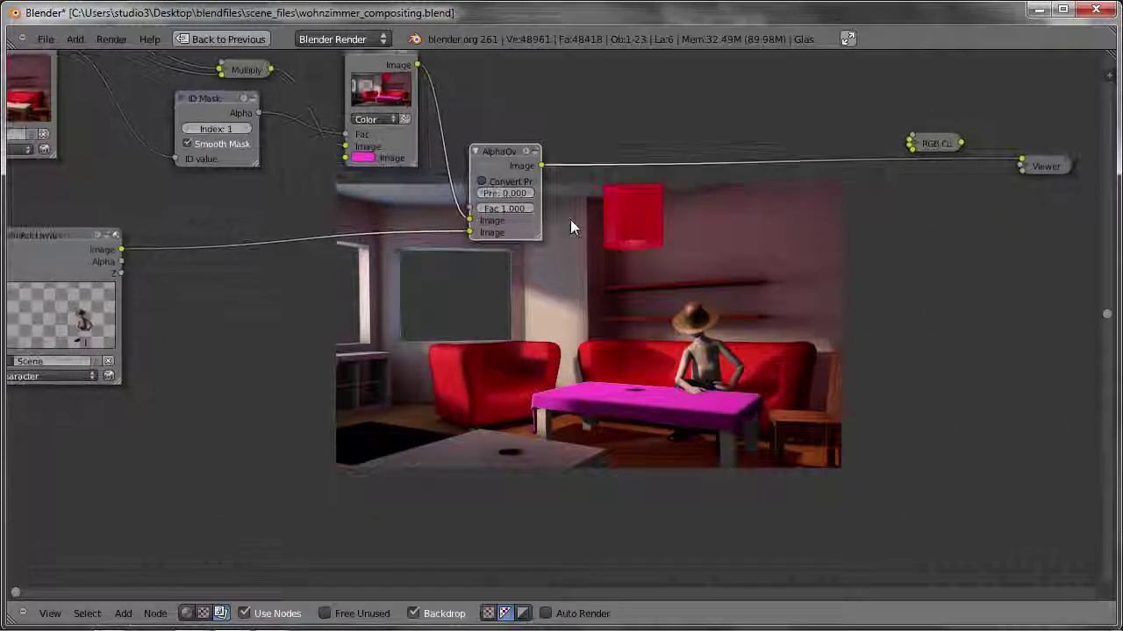
# - Insert a duplicate AlphaOver into the Viewer link, fed by the first AlphaOver's output
pyautogui.hotkey('shift', 'd')
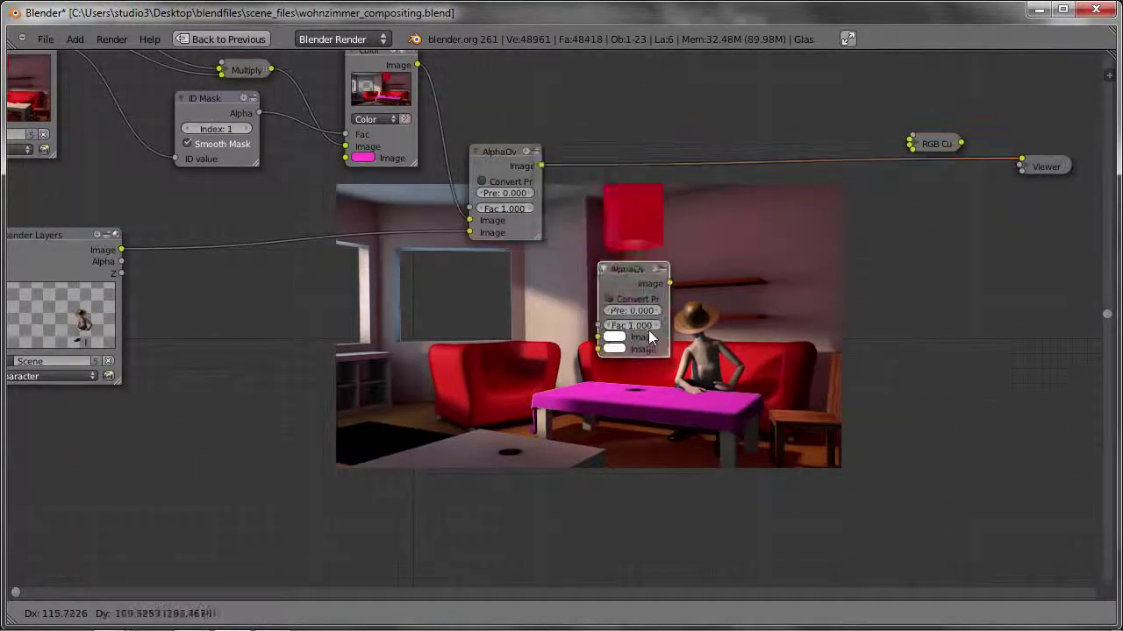
pyautogui.moveTo(649, 337); pyautogui.dragTo(677, 198)
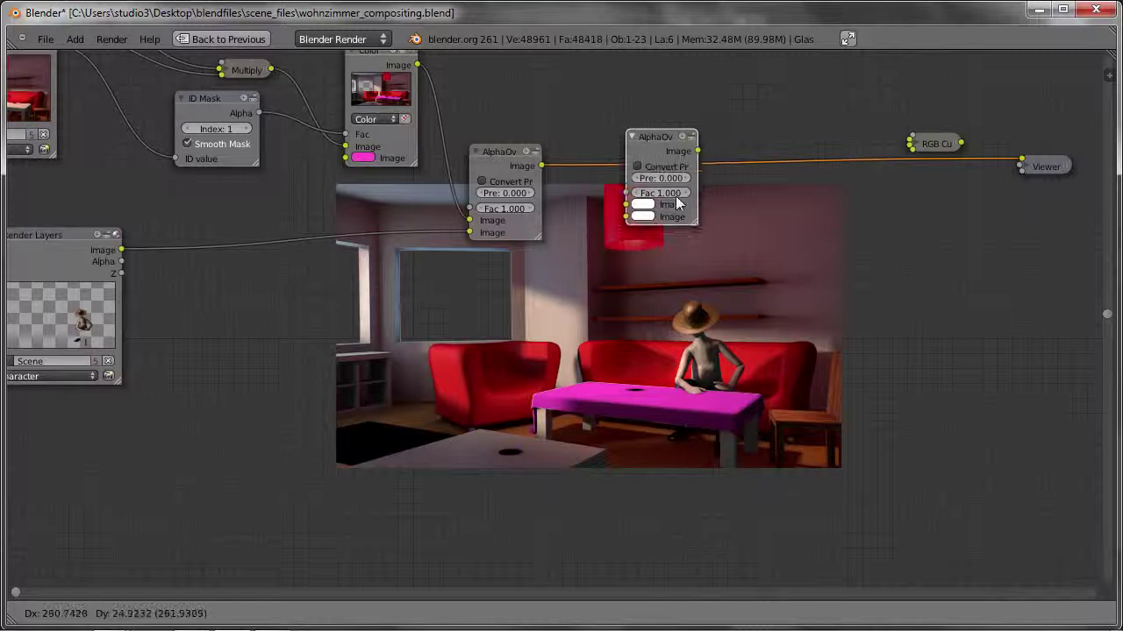
pyautogui.click(676, 198)
pyautogui.moveTo(671, 195); pyautogui.dragTo(688, 298)
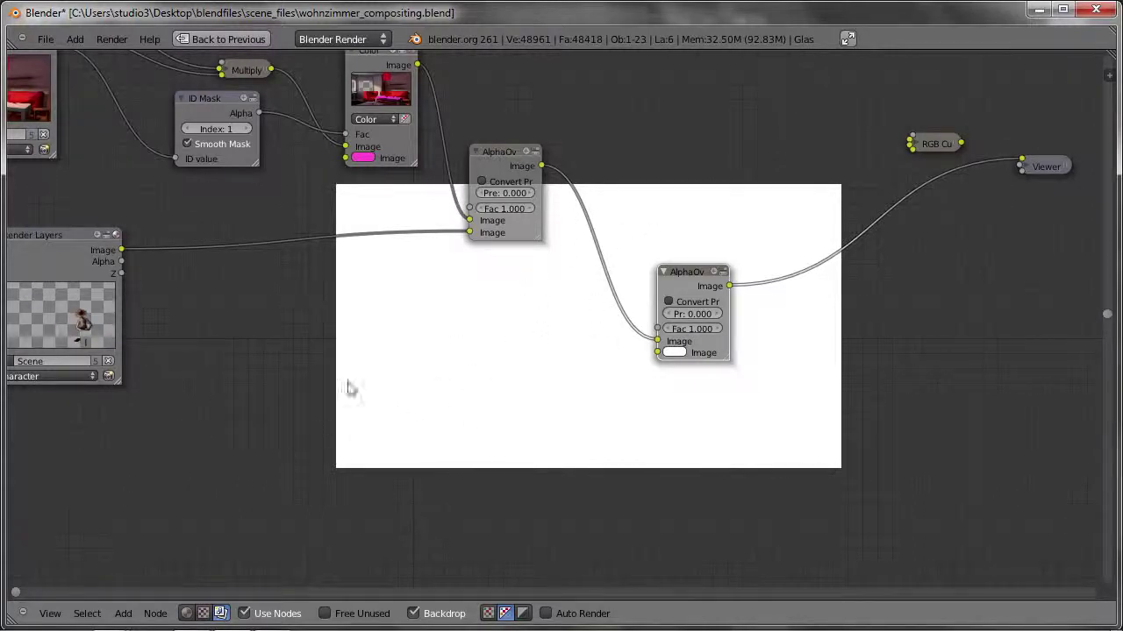
pyautogui.moveTo(524, 167); pyautogui.dragTo(513, 160)
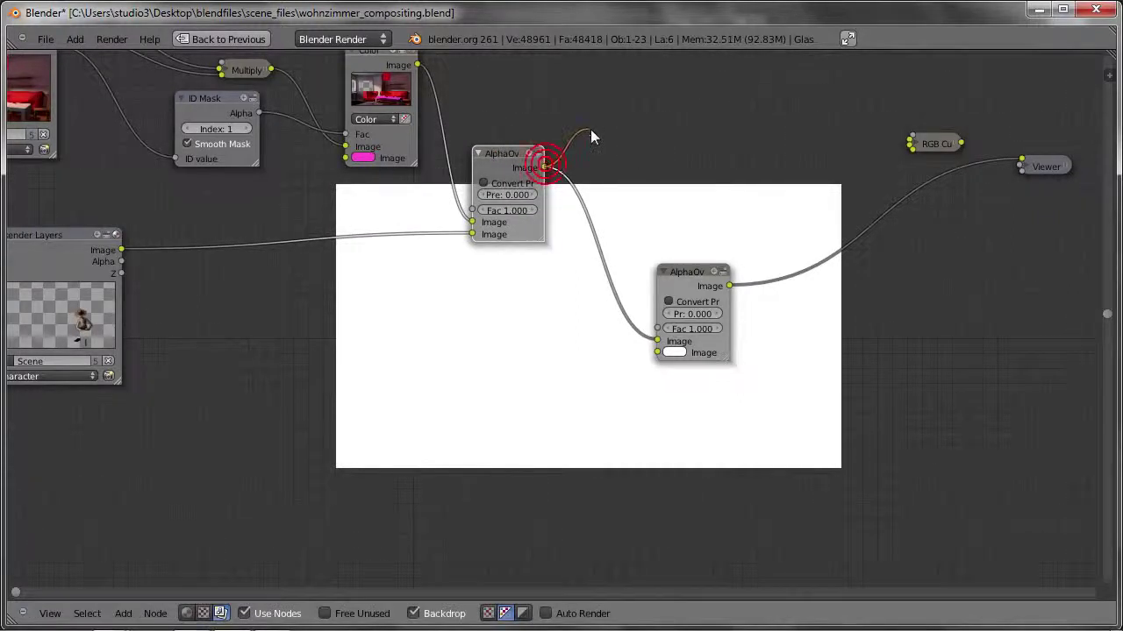
pyautogui.moveTo(590, 136); pyautogui.dragTo(658, 341)
# - Duplicate the character Render Layers node and place the copy below the original
pyautogui.moveTo(657, 378); pyautogui.dragTo(175, 238, button='middle')
pyautogui.click(93, 196)
pyautogui.hotkey('shift', 'd')
pyautogui.click(140, 443)
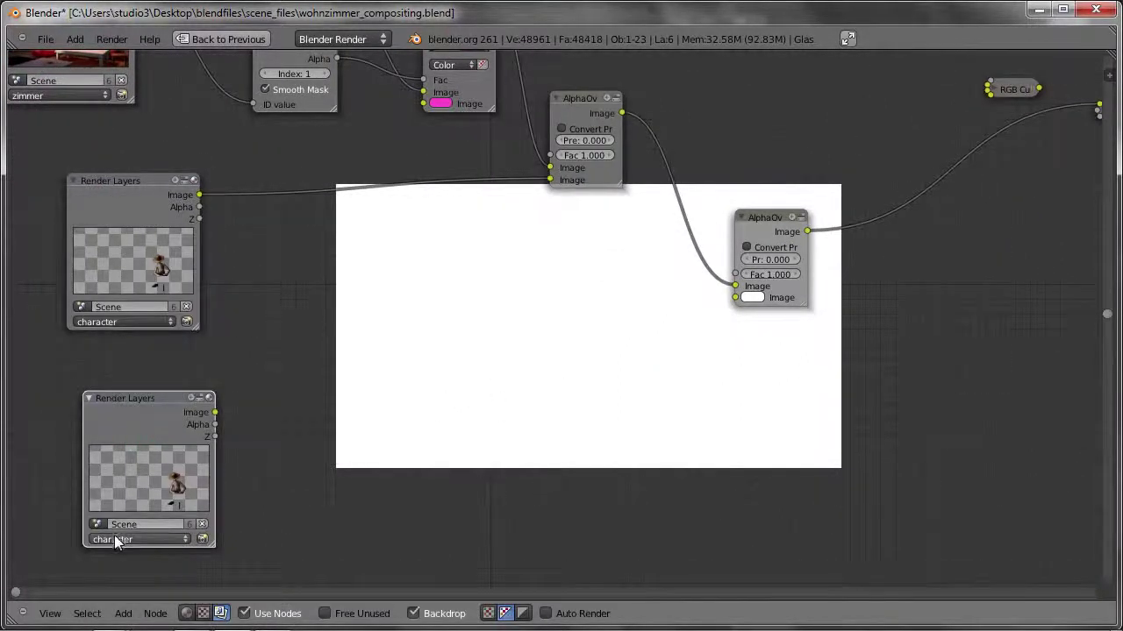
# - Switch the copied Render Layers node to glaeser and link its Image into the second AlphaOver
pyautogui.scroll(2, 188, 505)
pyautogui.scroll(2, 169, 482)
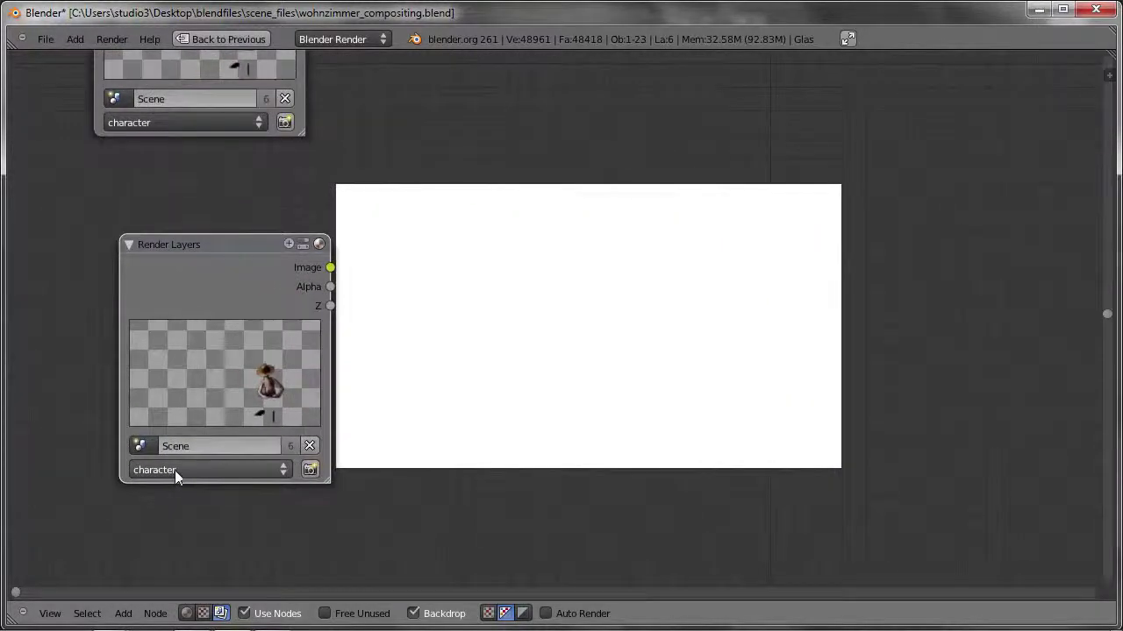
pyautogui.click(166, 469)
pyautogui.click(158, 408)
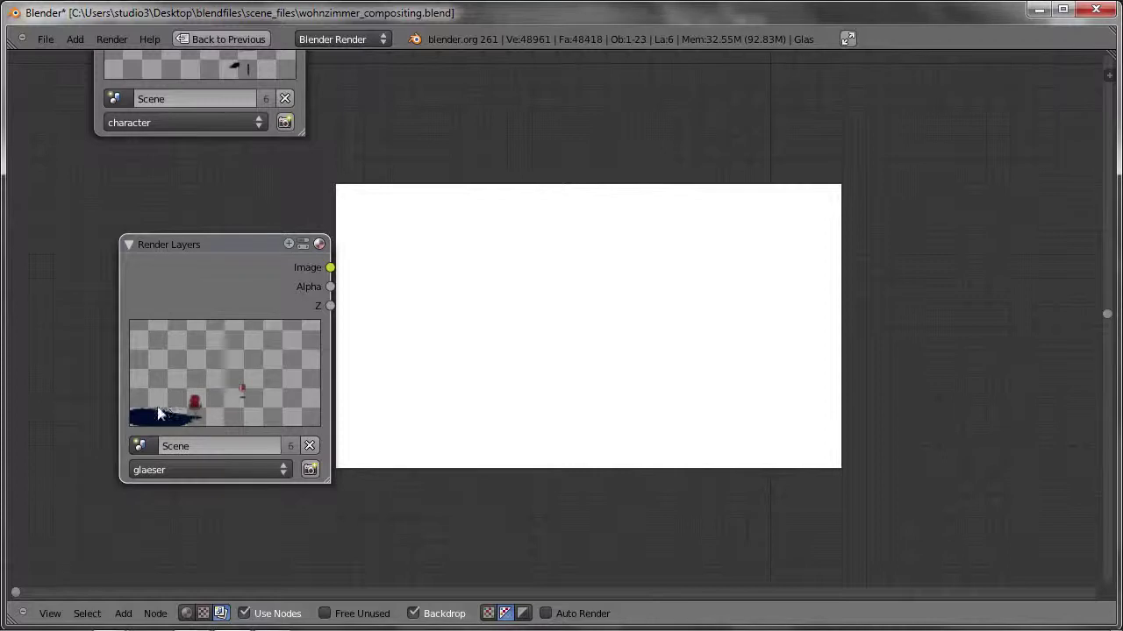
pyautogui.scroll(-2, 407, 320)
pyautogui.scroll(-2, 518, 267)
pyautogui.moveTo(162, 425); pyautogui.dragTo(682, 310)
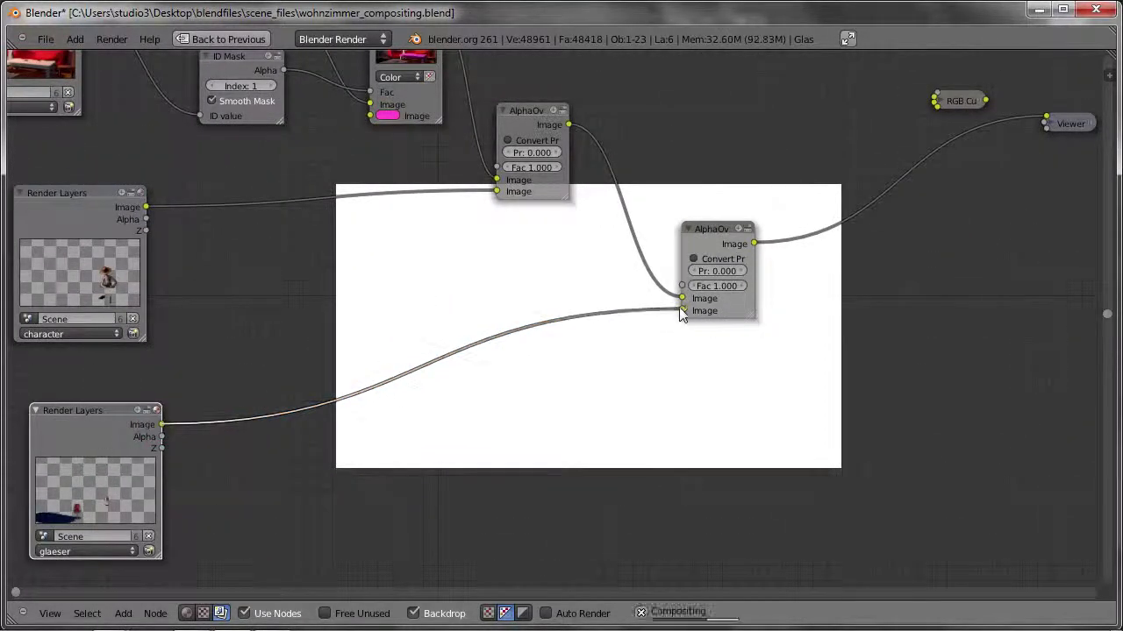
pyautogui.moveTo(728, 364); pyautogui.dragTo(713, 299, button='middle')
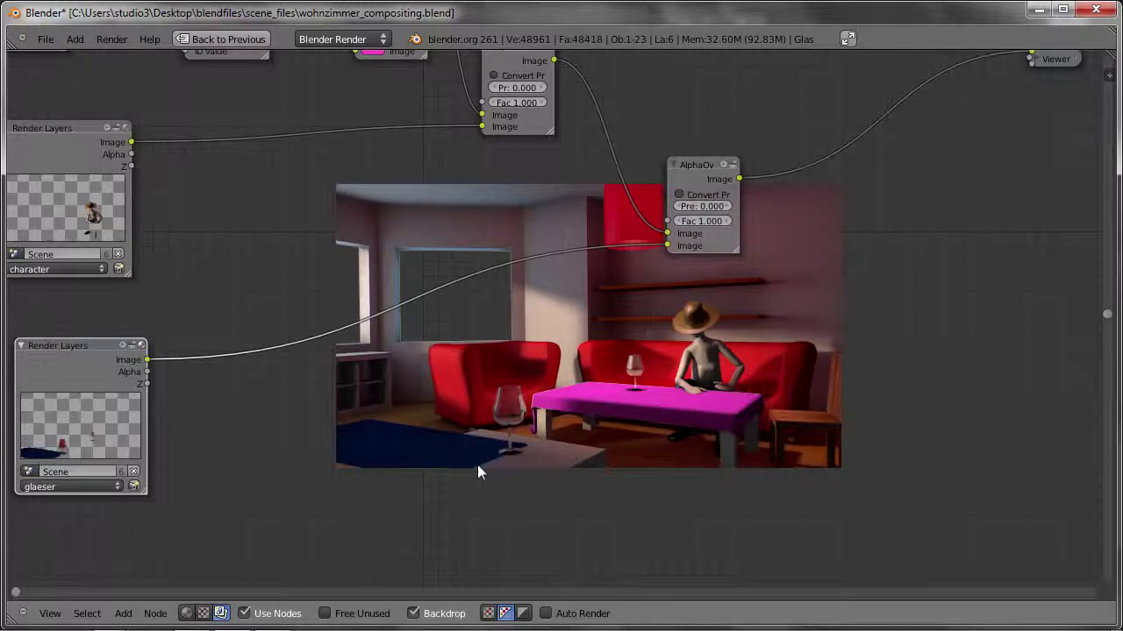
pyautogui.hotkey('ctrl', 'Up')
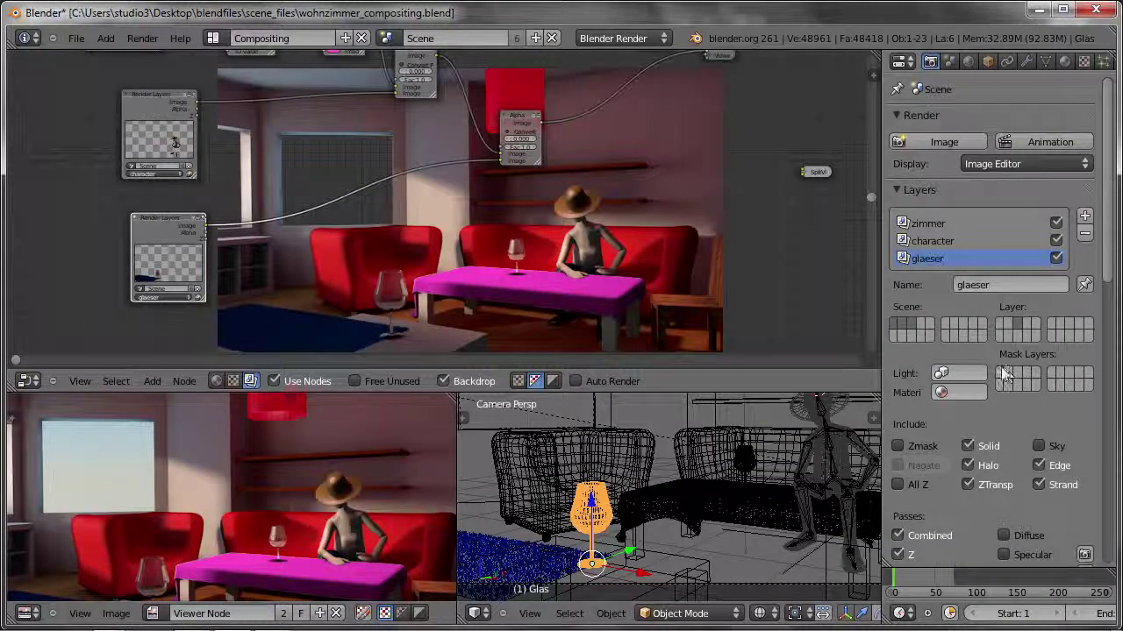
pyautogui.rightClick(530, 551)
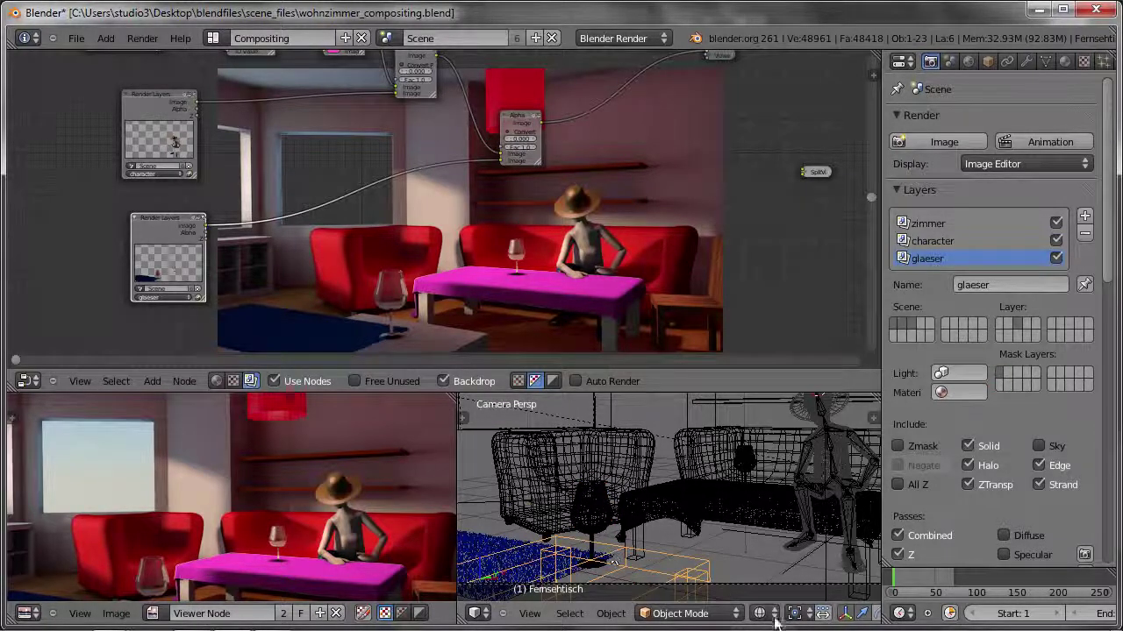
pyautogui.scroll(-5, 763, 614)
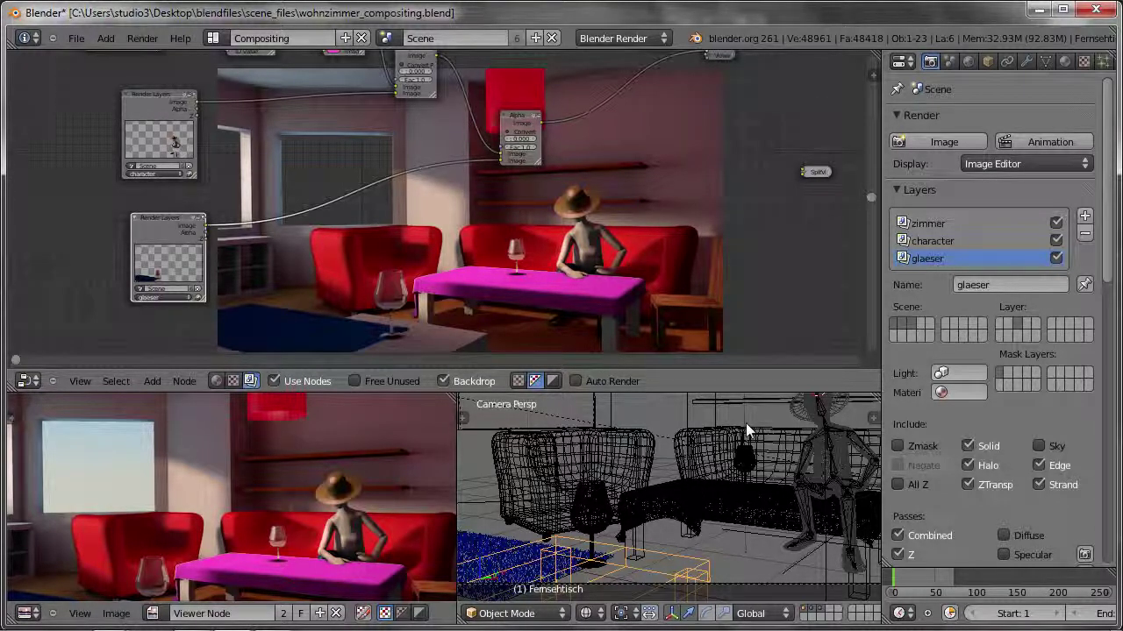
pyautogui.click(945, 141)
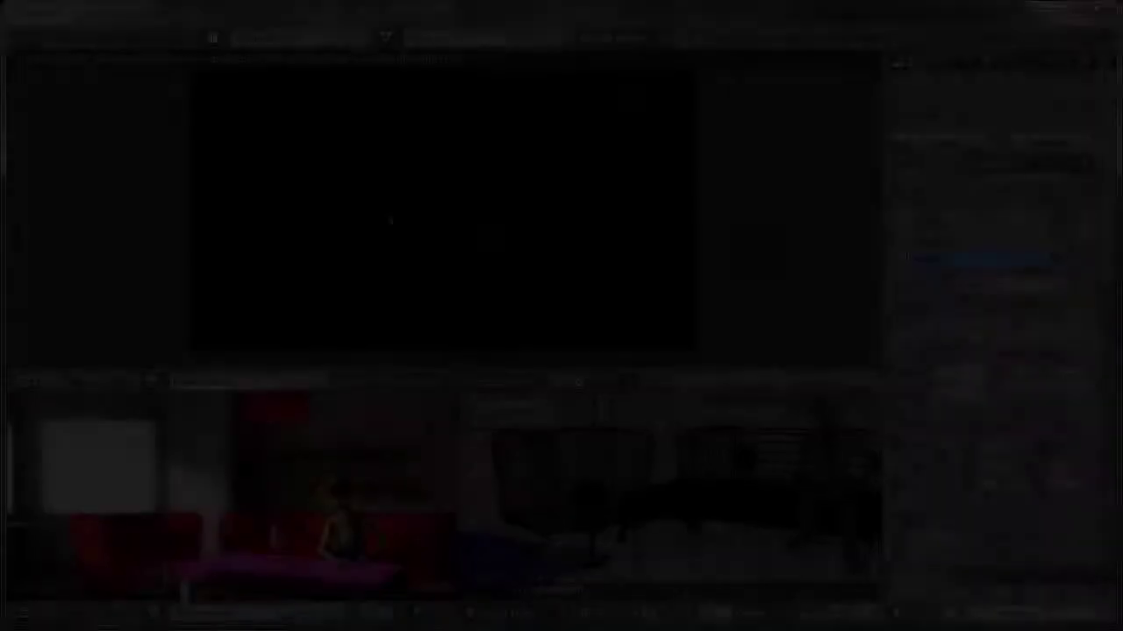
pyautogui.hotkey('ctrl', 'Up')
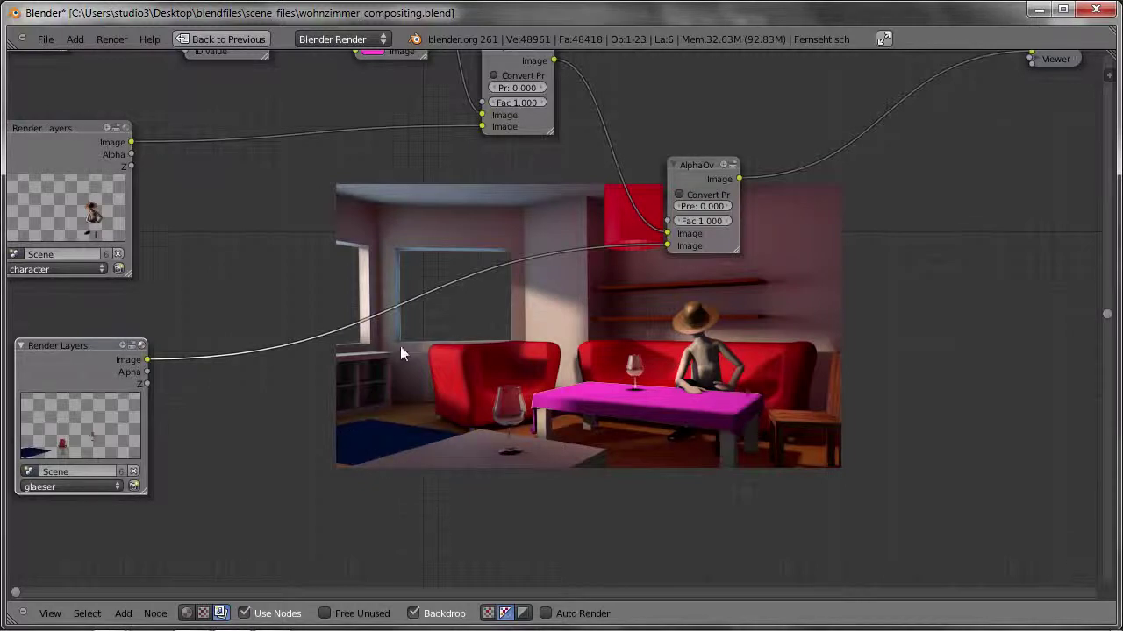
# - Add an RGB Curves node on the glaeser link and lift its curve to brighten
pyautogui.moveTo(400, 350); pyautogui.dragTo(442, 420, button='middle')
pyautogui.hotkey('shift', 'a')
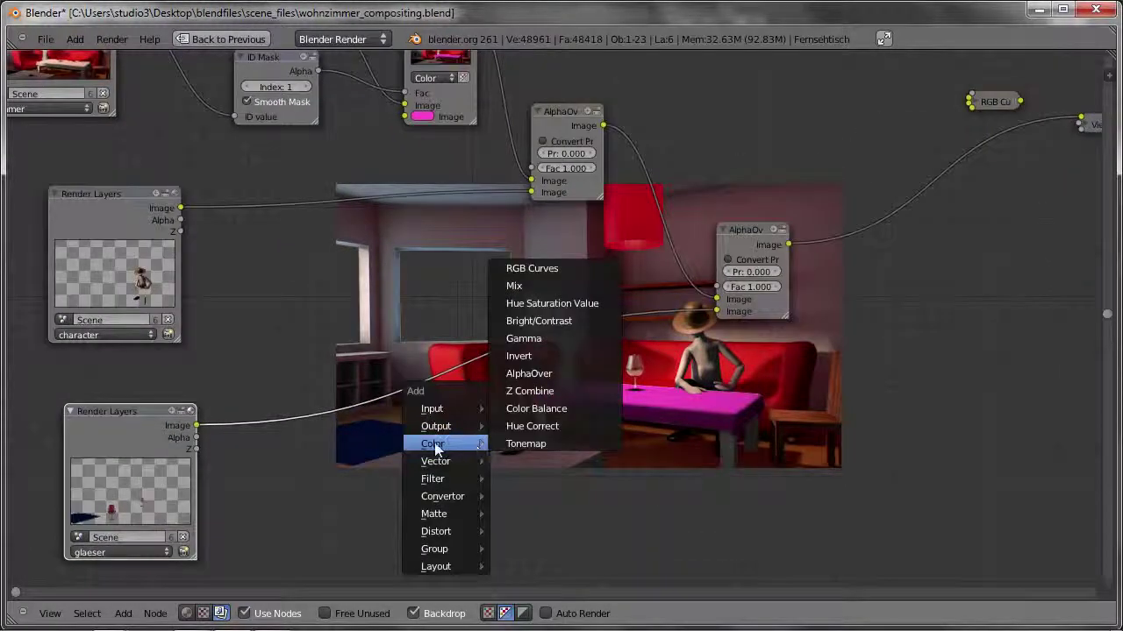
pyautogui.click(533, 269)
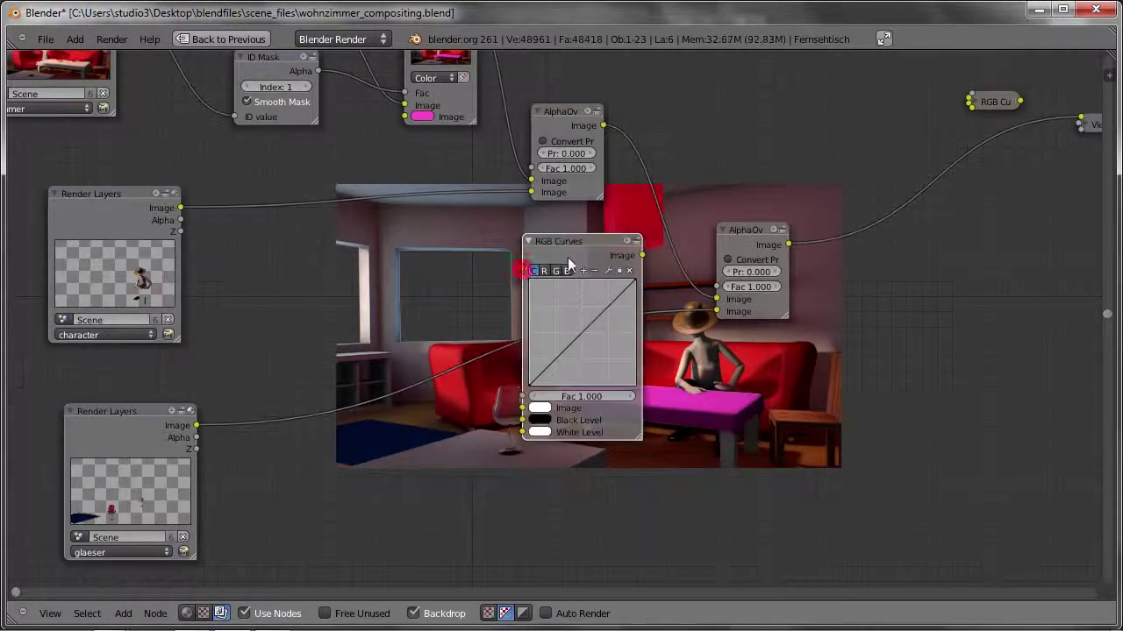
pyautogui.click(412, 329)
pyautogui.moveTo(432, 401); pyautogui.dragTo(433, 394)
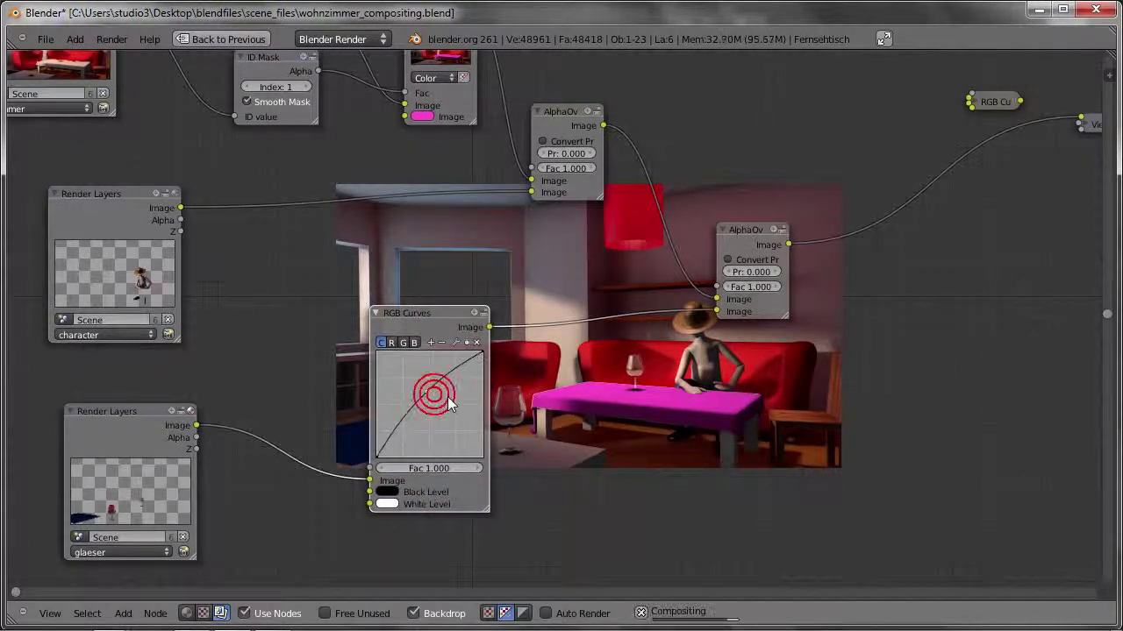
# - Collapse and reposition the curves node, then insert a duplicate into the character link
pyautogui.moveTo(447, 404)
pyautogui.mouseDown(button='middle')
pyautogui.moveTo(682, 349)
pyautogui.moveTo(704, 302)
pyautogui.mouseUp(button='middle')
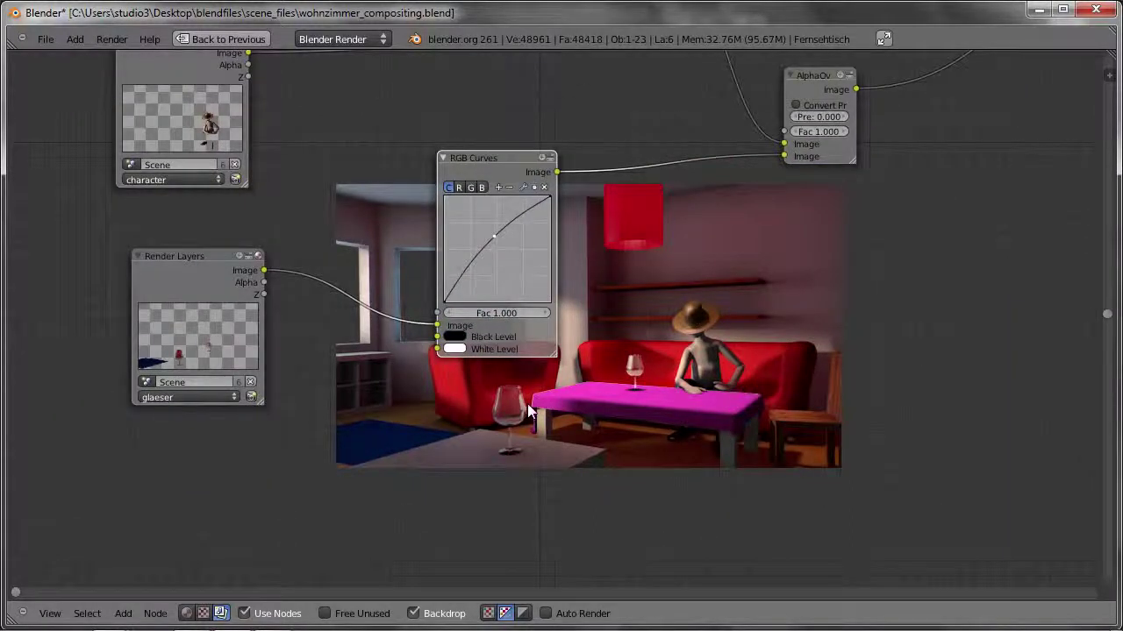
pyautogui.moveTo(529, 411)
pyautogui.mouseDown(button='middle')
pyautogui.moveTo(450, 471)
pyautogui.moveTo(523, 536)
pyautogui.mouseUp(button='middle')
pyautogui.click(384, 321)
pyautogui.press('g')
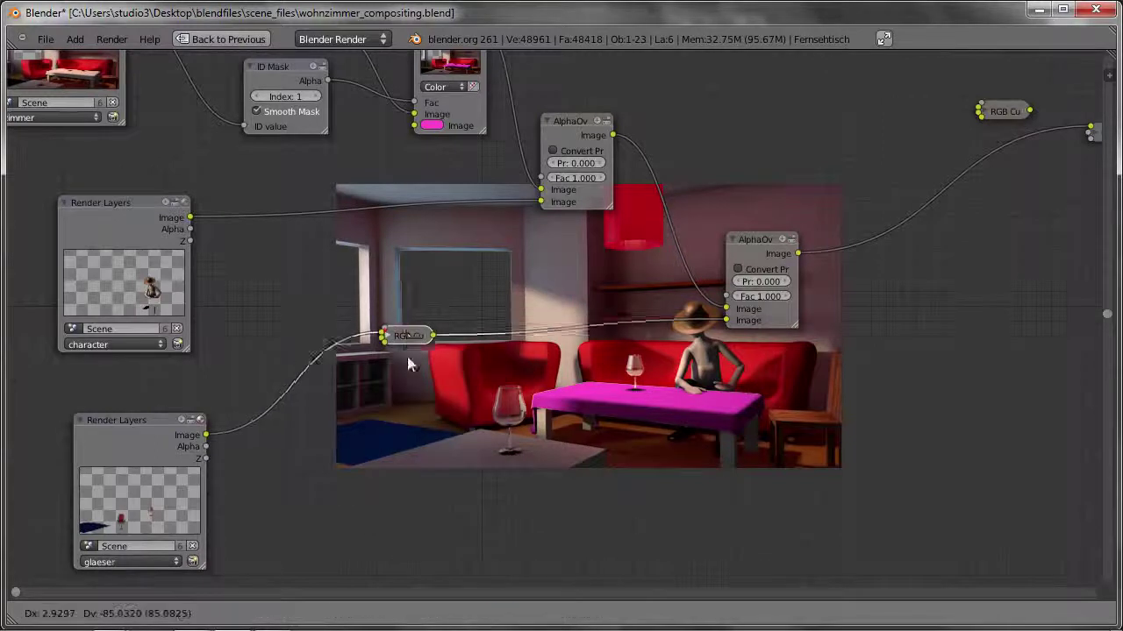
pyautogui.click(433, 472)
pyautogui.moveTo(455, 459); pyautogui.dragTo(564, 524, button='middle')
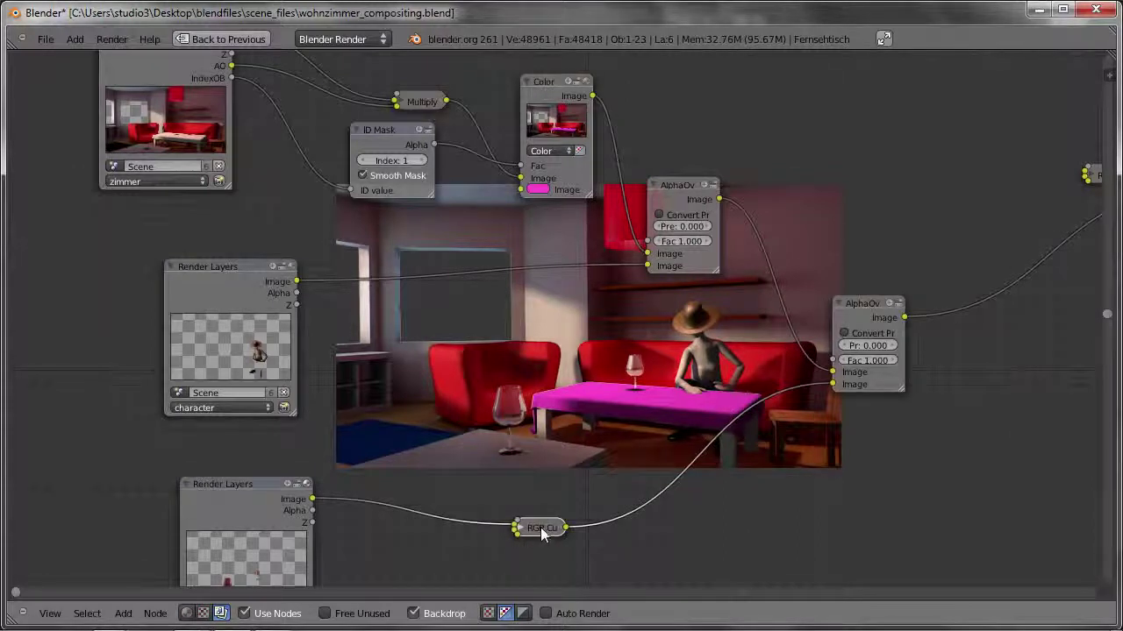
pyautogui.hotkey('shift', 'd')
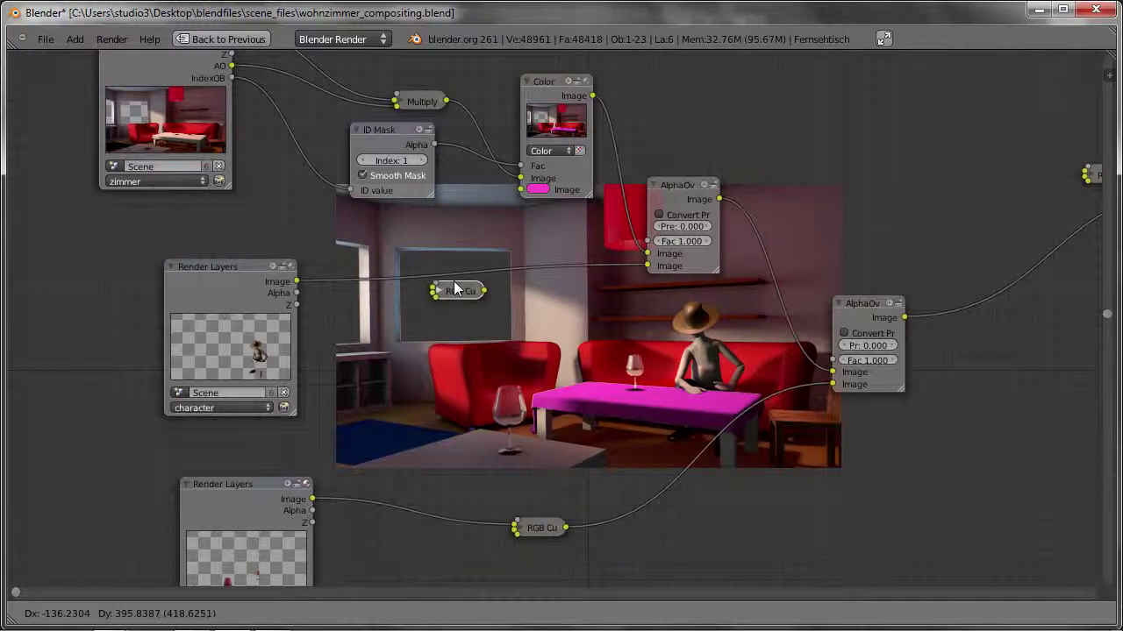
pyautogui.click(450, 277)
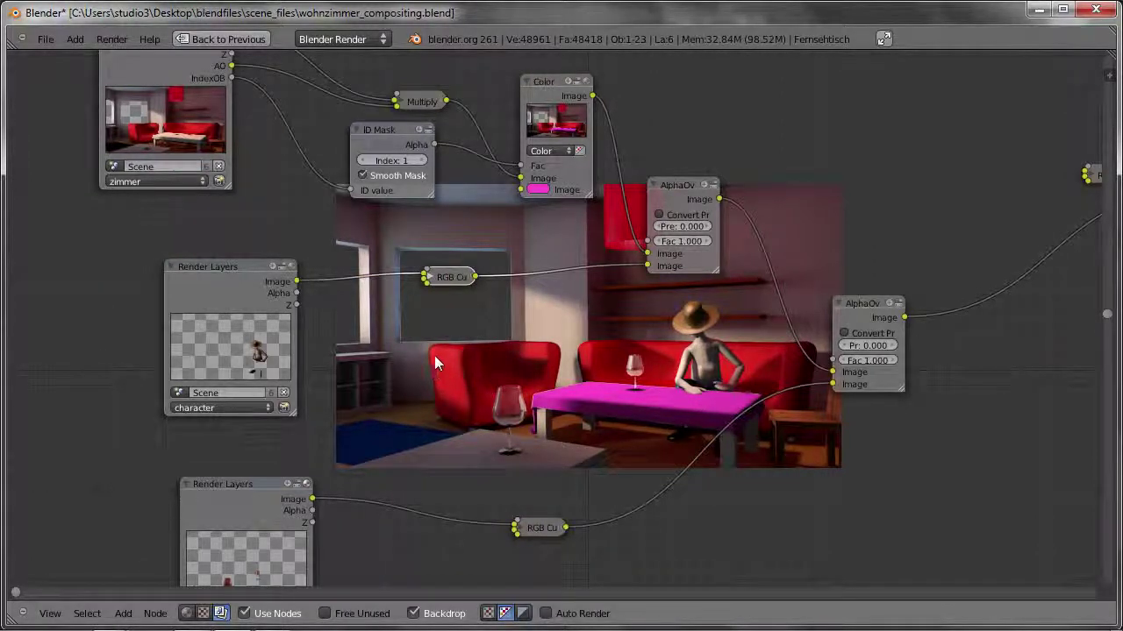
# - Expand the character's RGB Curves node and bow its red channel curve strongly upward
pyautogui.press('h')
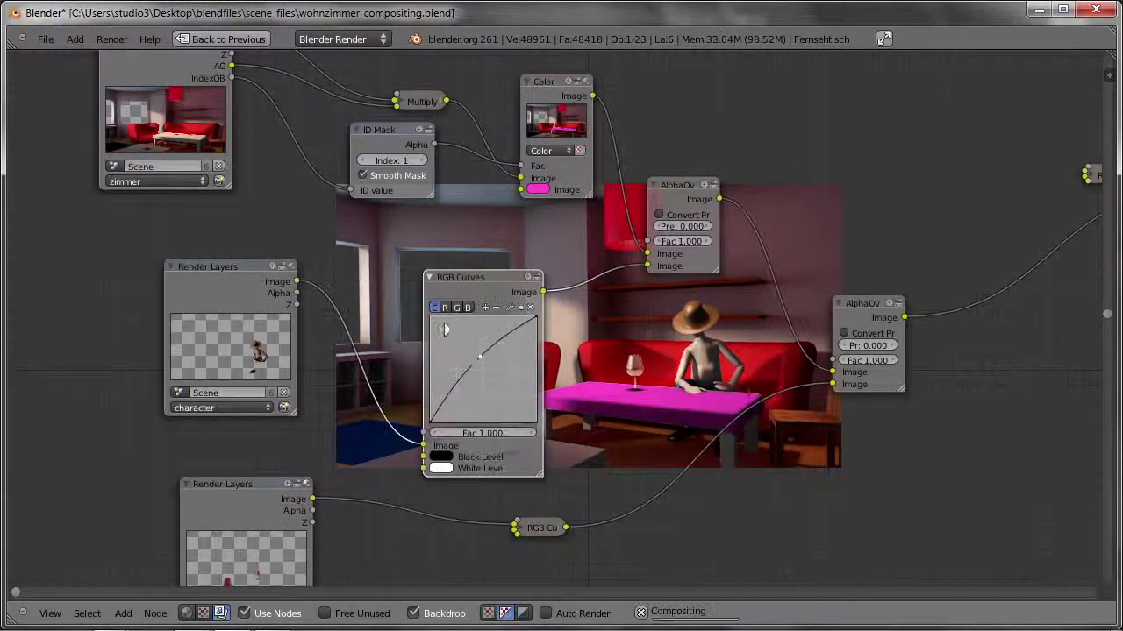
pyautogui.moveTo(582, 368); pyautogui.dragTo(562, 328, button='middle')
pyautogui.scroll(1, 534, 351)
pyautogui.scroll(1, 533, 351)
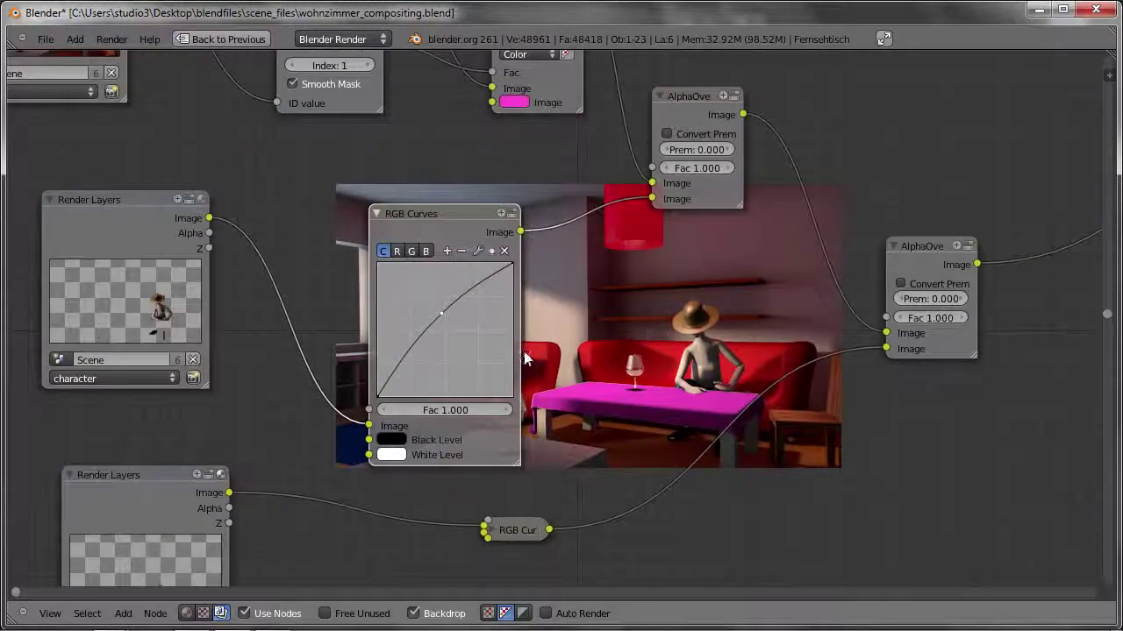
pyautogui.scroll(1, 534, 351)
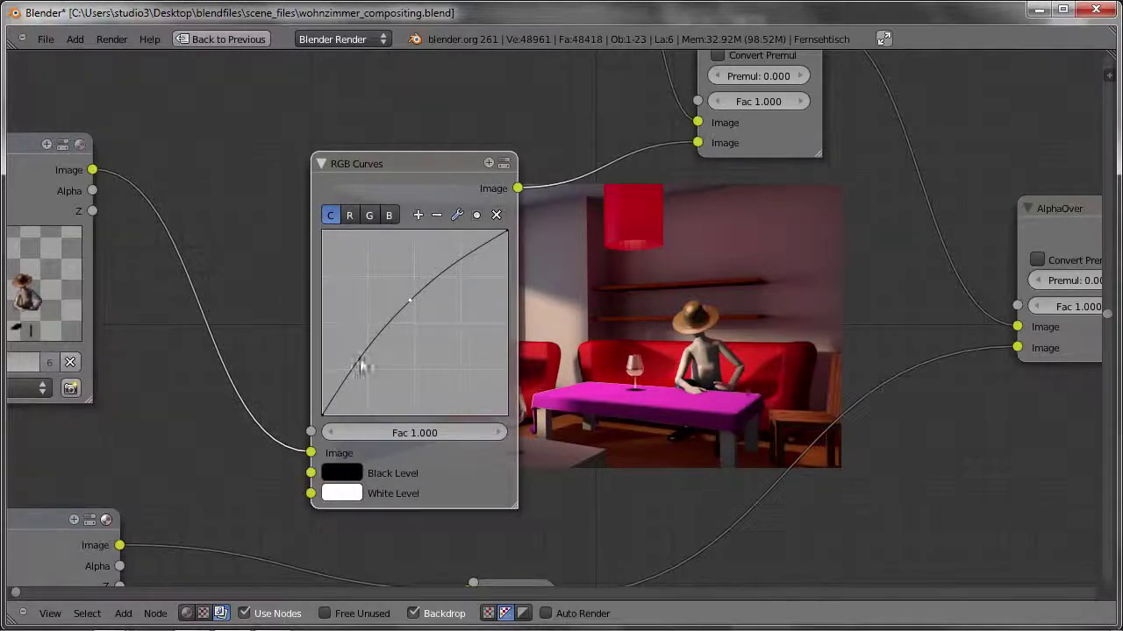
pyautogui.click(350, 216)
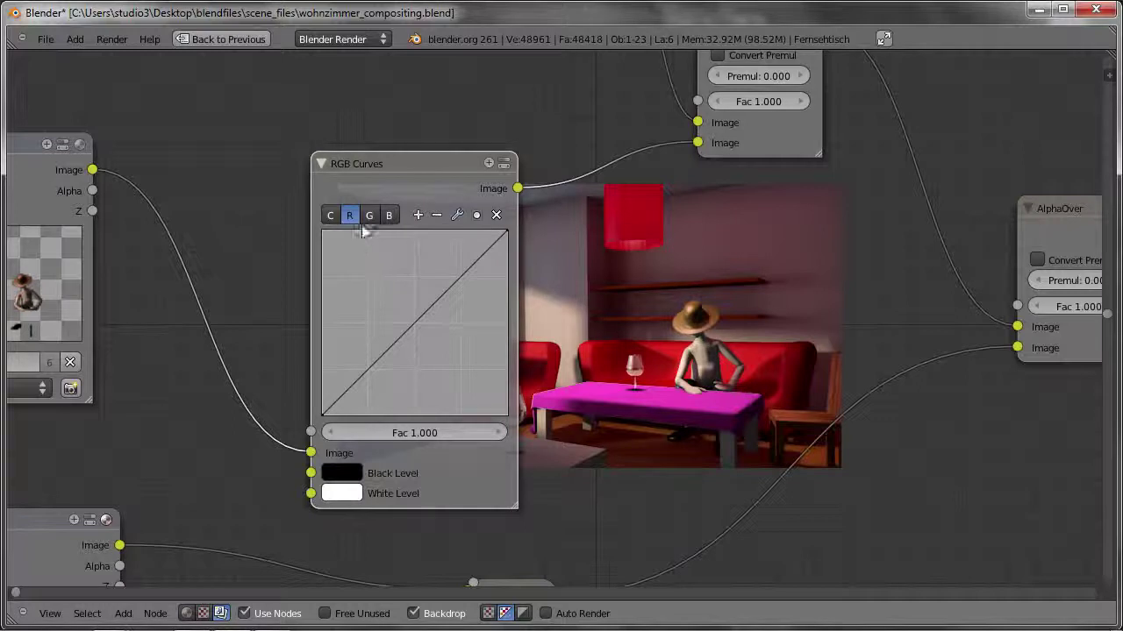
pyautogui.moveTo(423, 315); pyautogui.dragTo(402, 310)
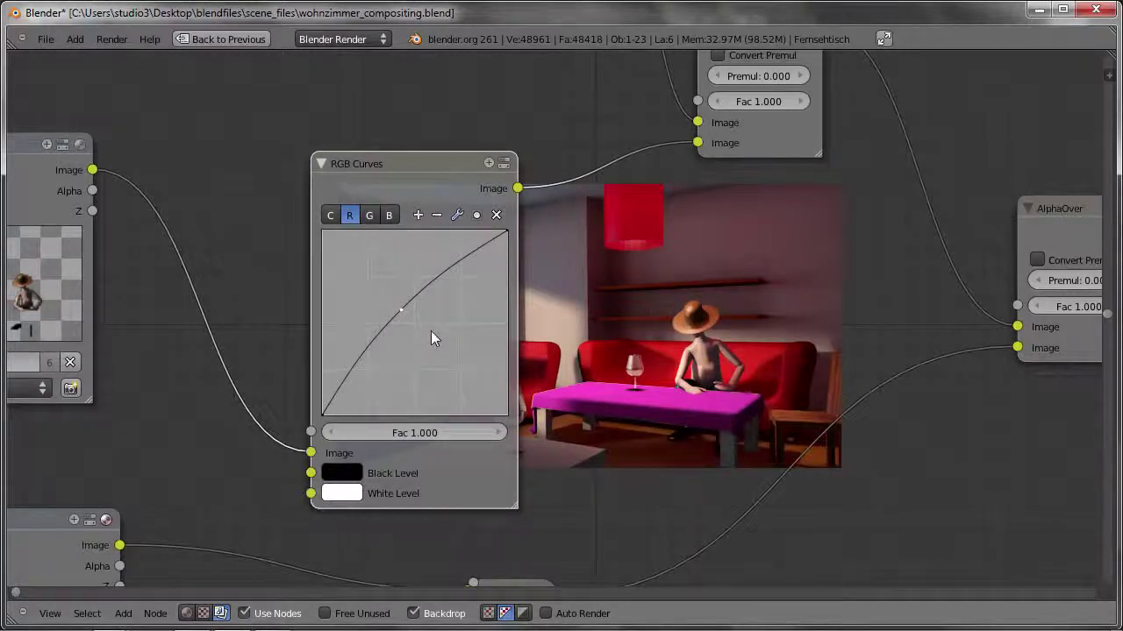
pyautogui.moveTo(402, 310); pyautogui.dragTo(418, 269)
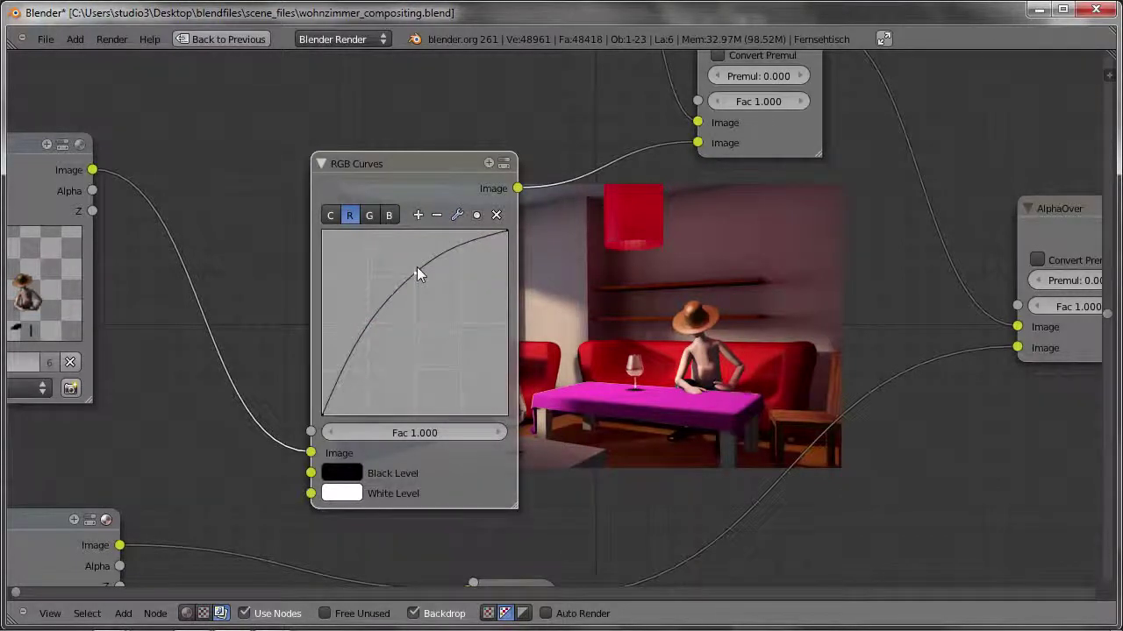
pyautogui.moveTo(719, 391); pyautogui.dragTo(519, 249, button='middle')
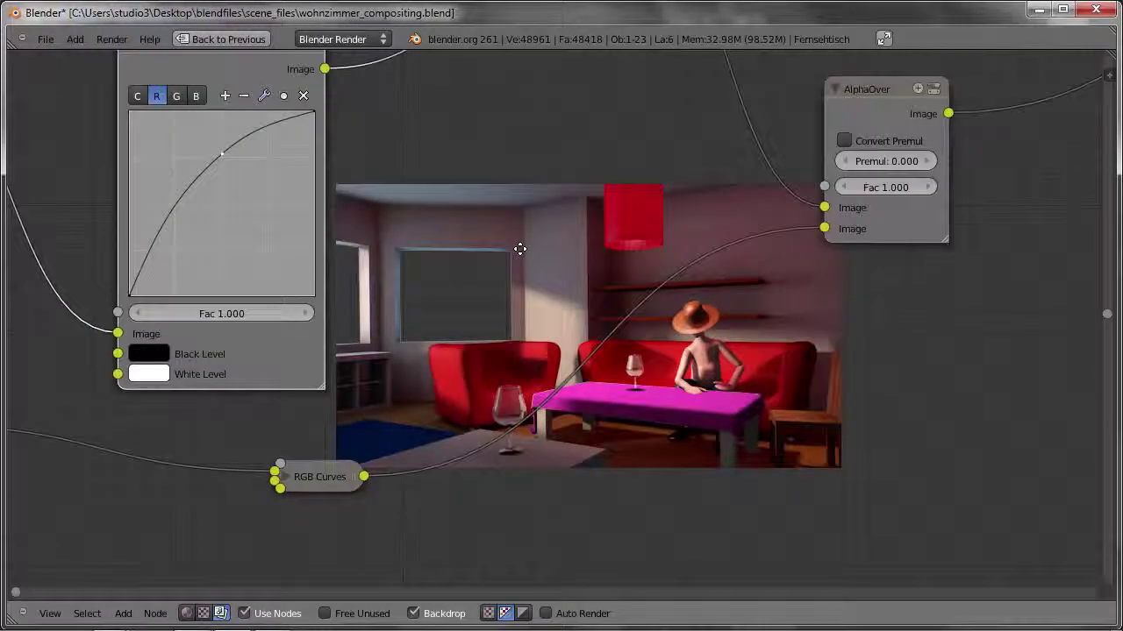